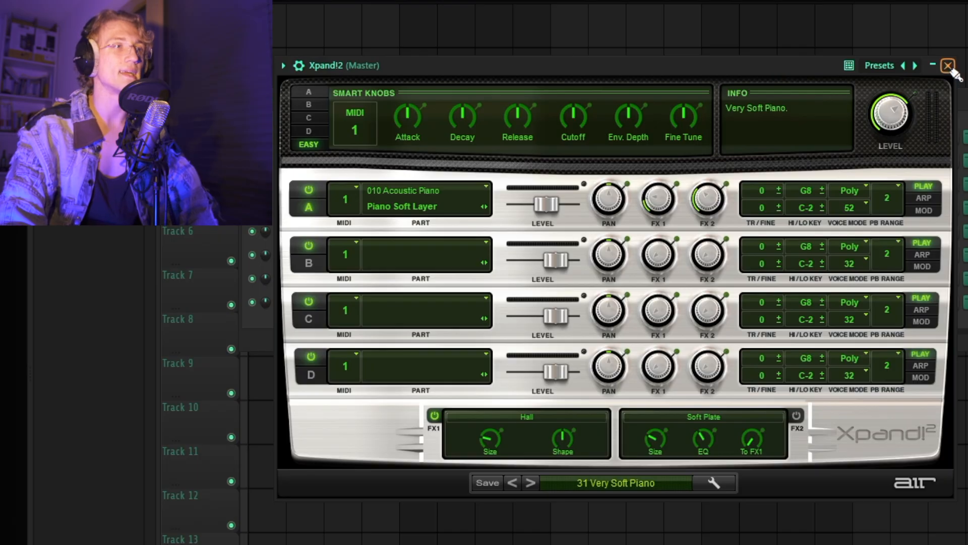
Open the Xpand!2 piano roll and enter one-bar root notes D#5, D#5, B4 and A#4 across bars 1 to 4.
click(948, 65)
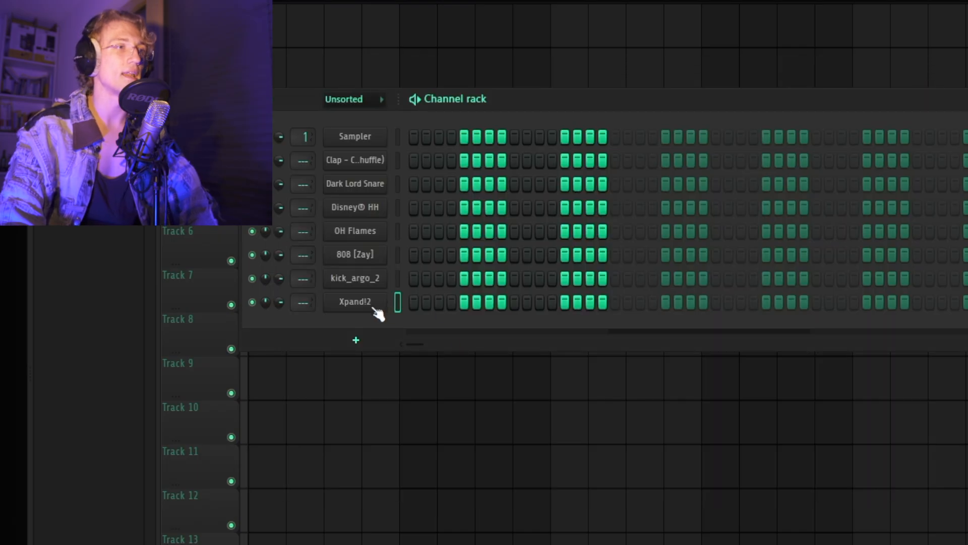
click(379, 313)
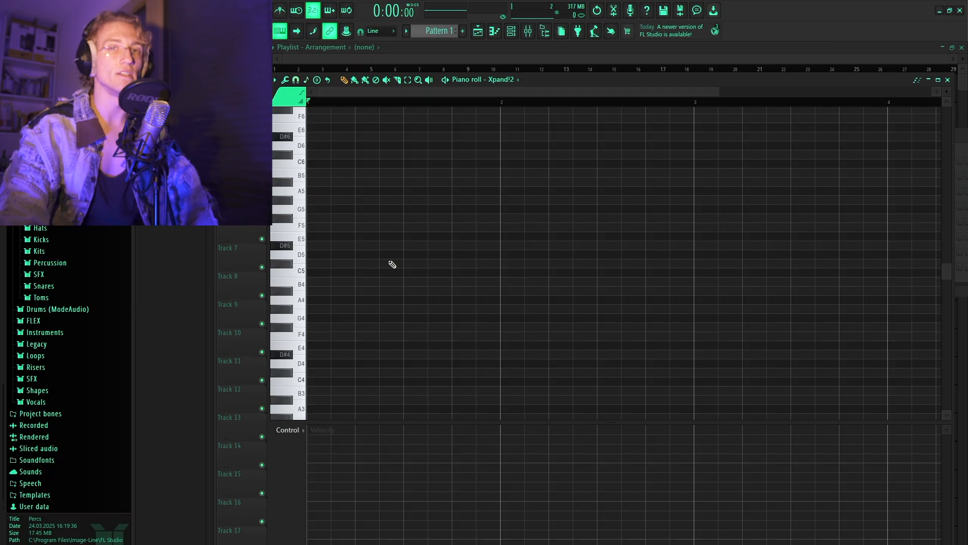
scroll(319, 279, up, 2)
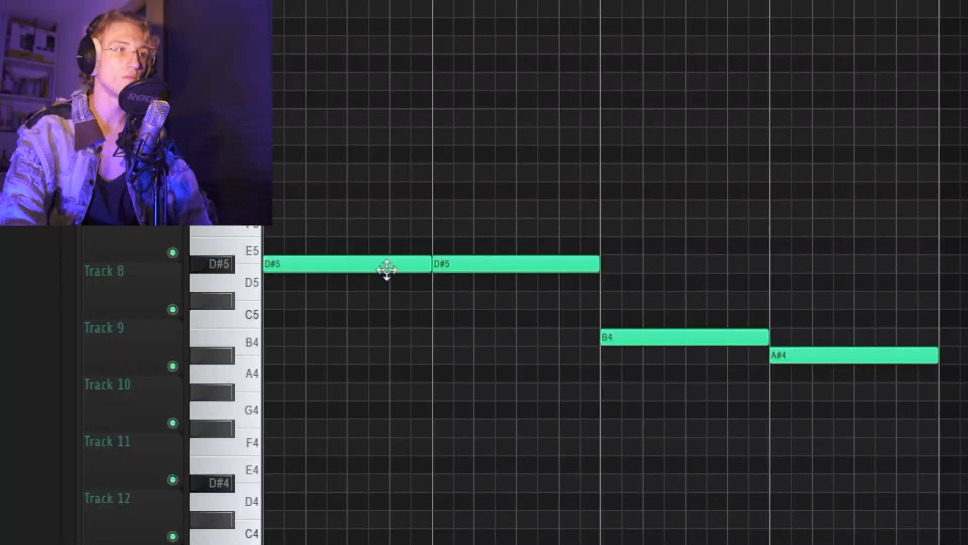
drag(488, 255, 832, 339)
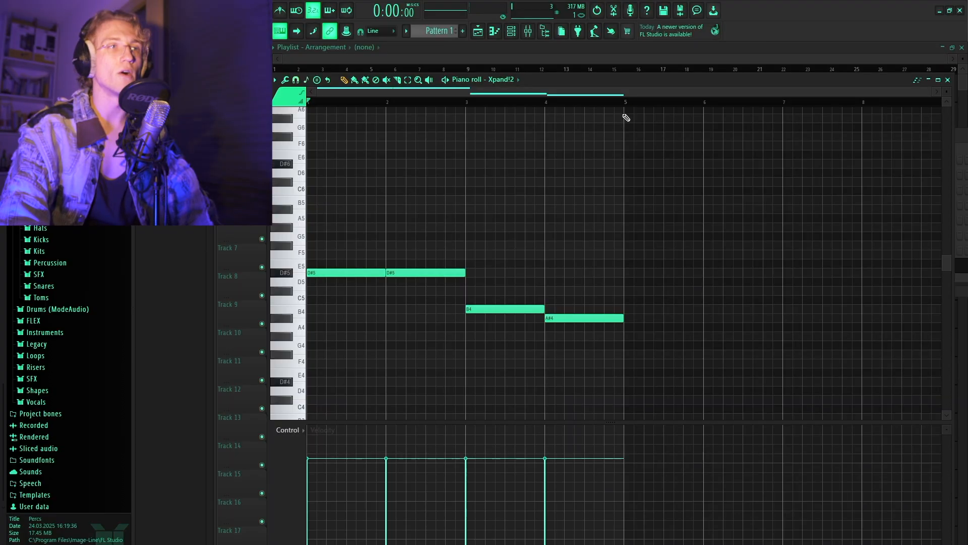
drag(626, 112, 331, 122)
key(space)
Build chords on the roots: F#5 and A#5 in bars 1 and 2, D#5 and F#5 in bar 3, C#5 and F5 in bar 4.
scroll(334, 251, up, 3)
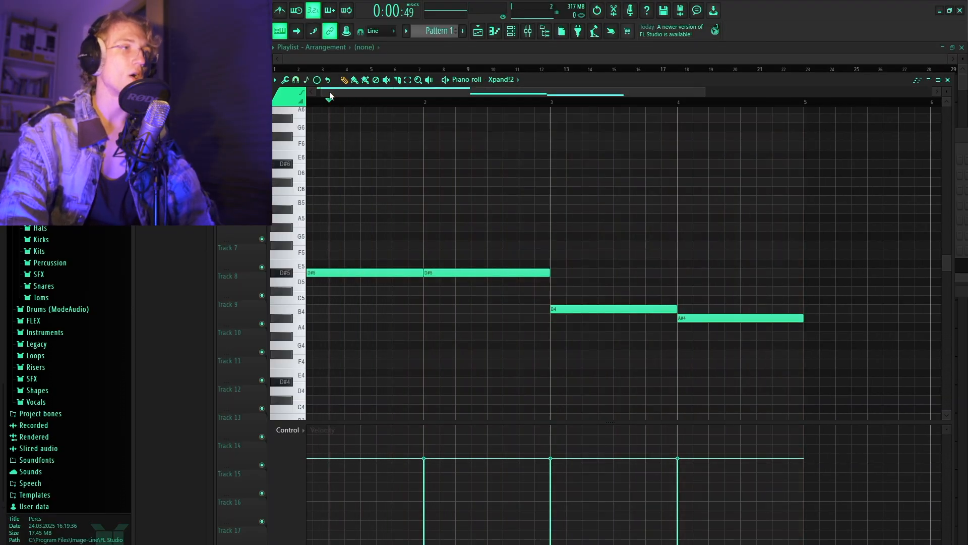
drag(385, 180, 449, 264)
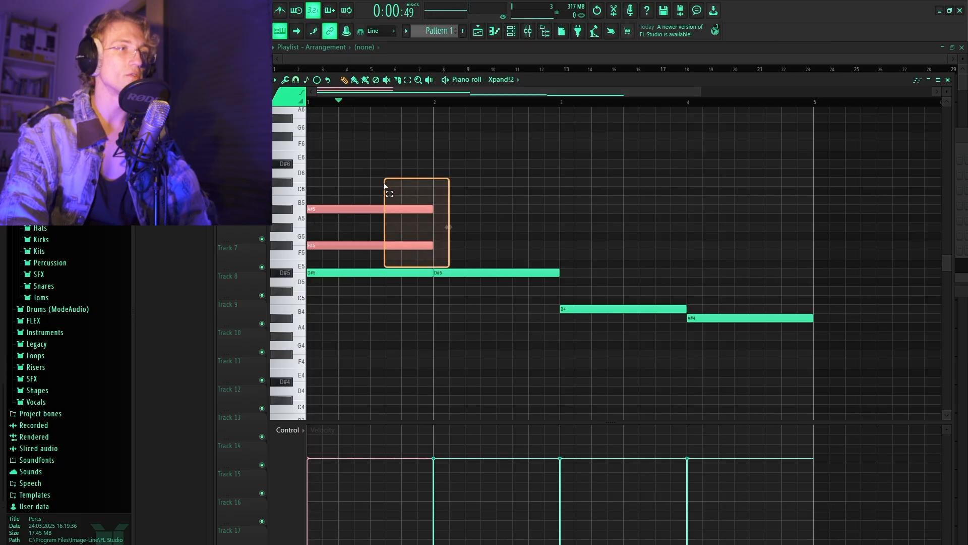
key(ctrl+b)
scroll(498, 264, down, 3)
click(524, 273)
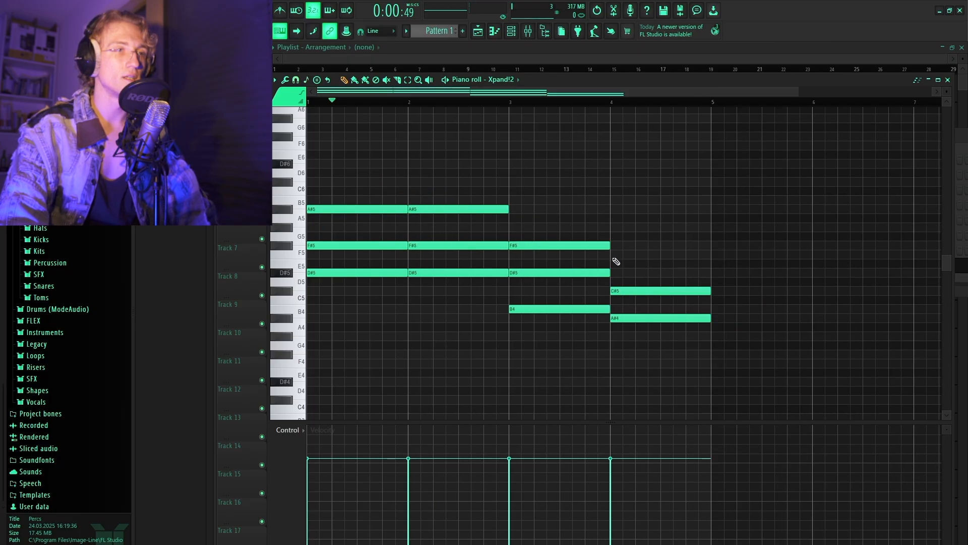
scroll(561, 300, down, 2)
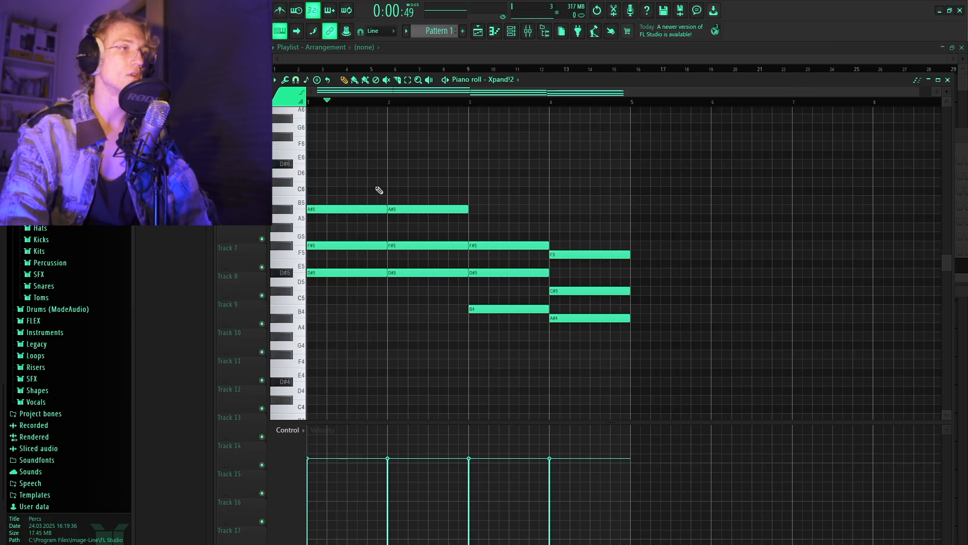
scroll(405, 301, down, 1)
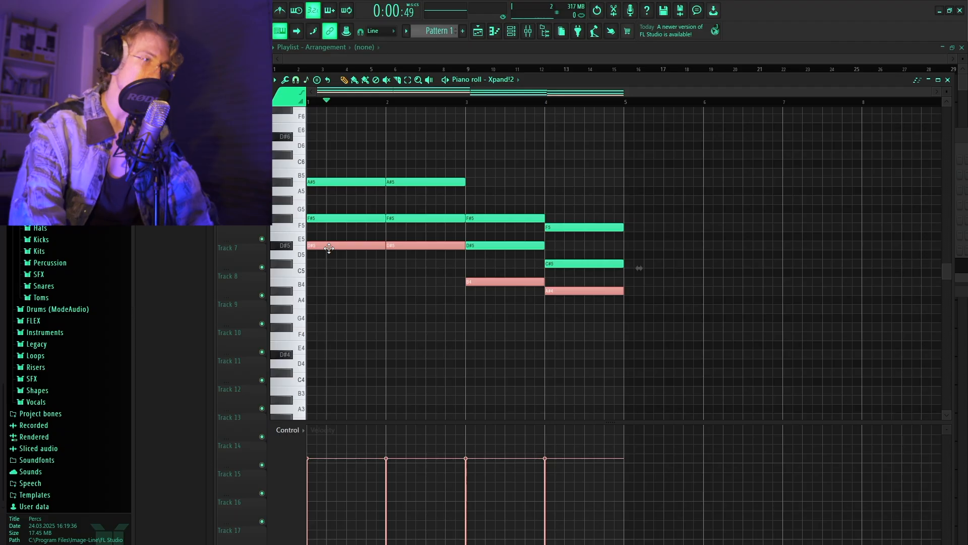
Add bass notes by copying the four root notes down one octave to D#4, D#4, B3 and A#3.
key(ctrl+Down)
scroll(452, 322, down, 2)
click(649, 318)
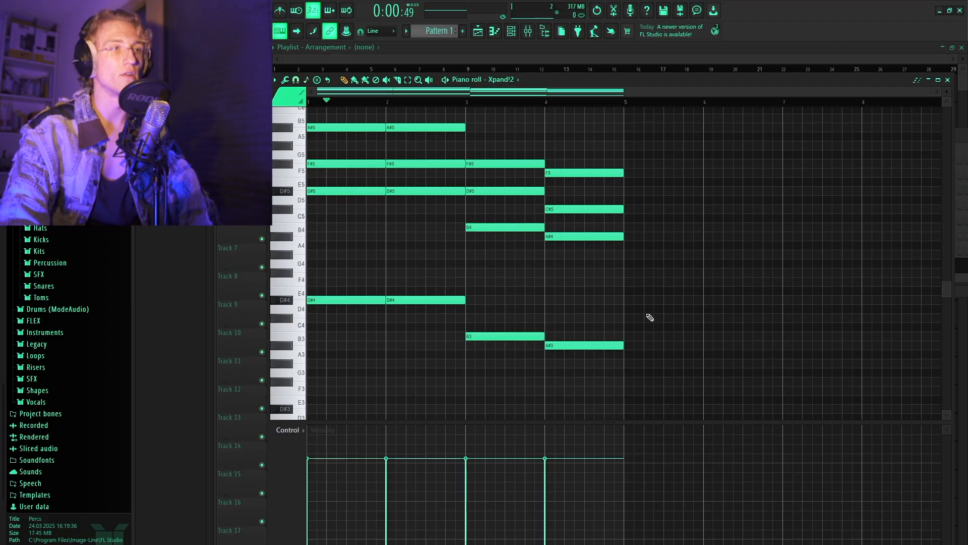
Reduce the velocity of the four lower-octave bass notes by adjusting the Multiply amount in level scaling.
scroll(742, 353, up, 1)
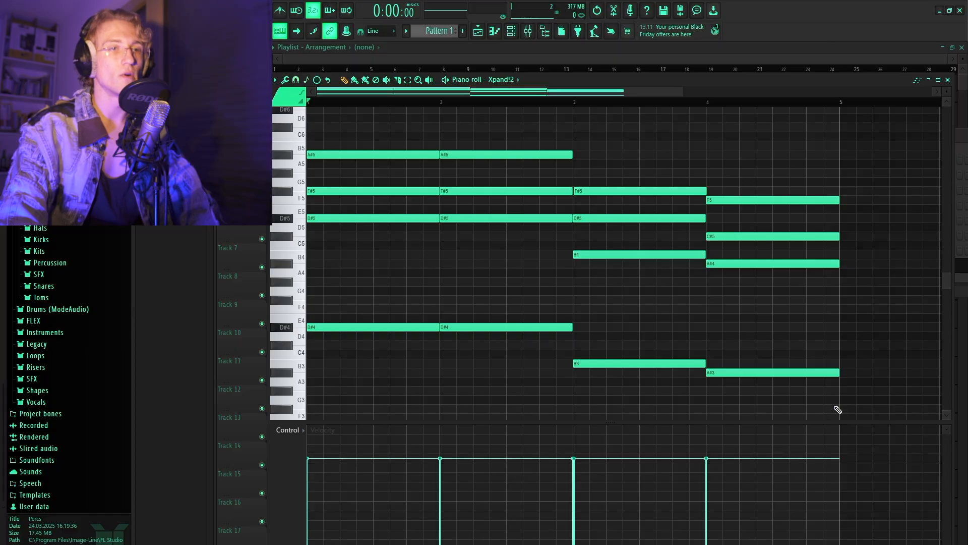
drag(831, 402, 406, 314)
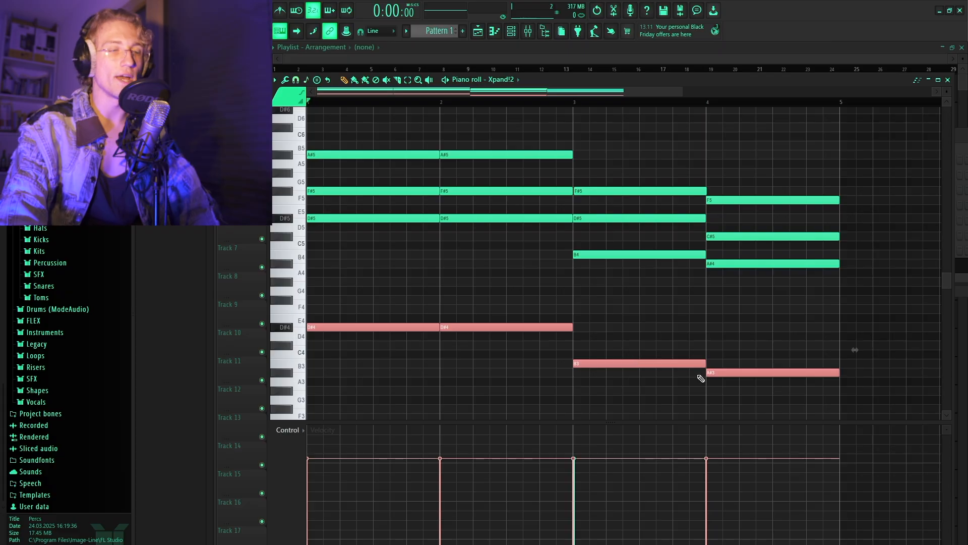
key(alt+x)
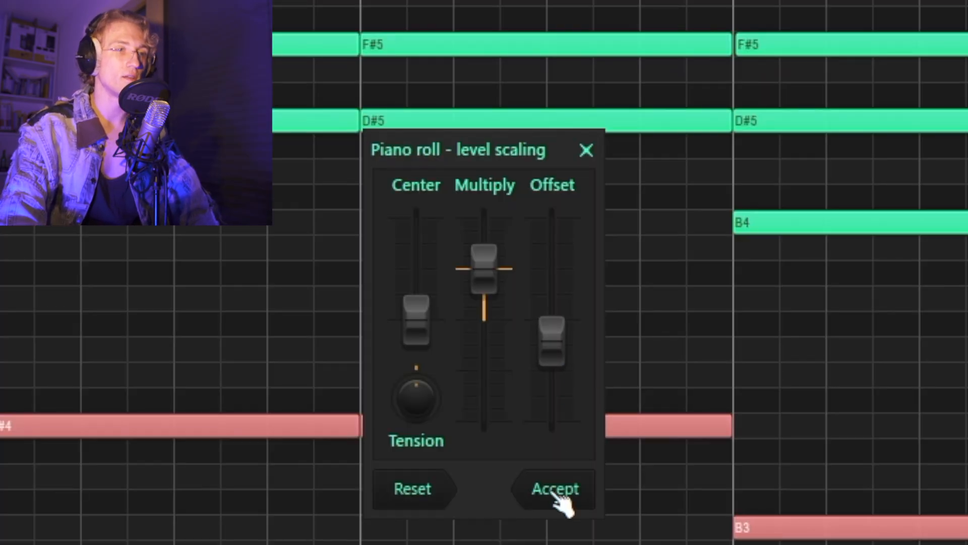
click(556, 489)
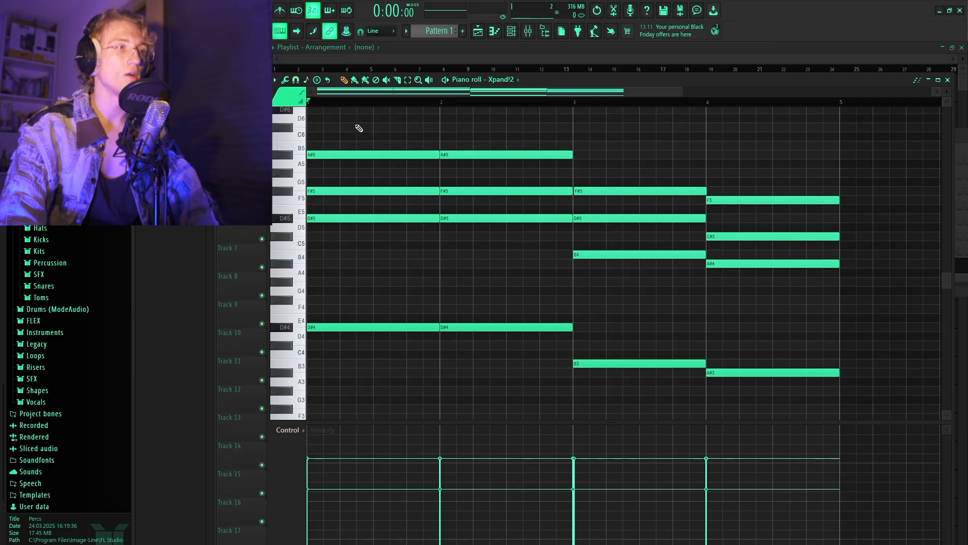
Strum the upper notes of the first and second chords with slightly staggered start times, leaving out the bass notes.
drag(359, 128, 367, 281)
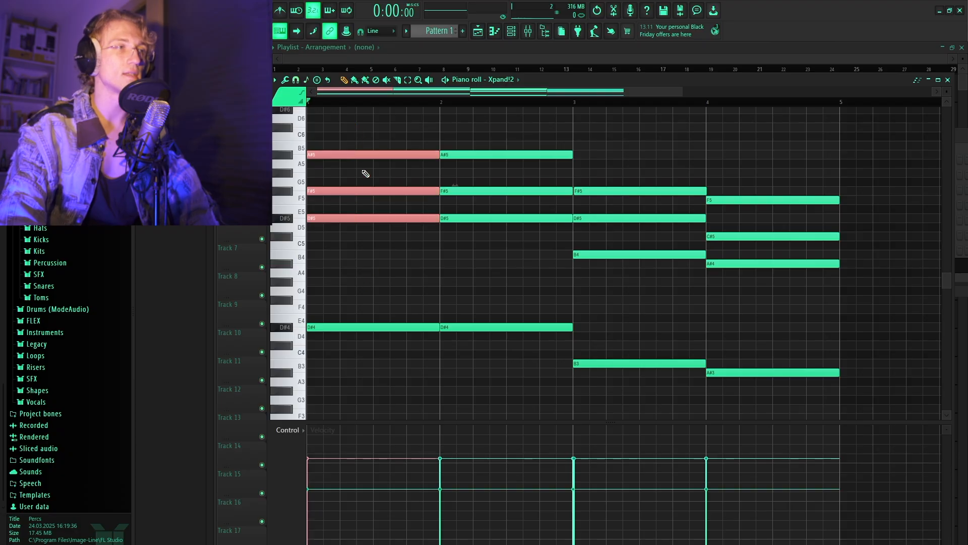
key(alt+s)
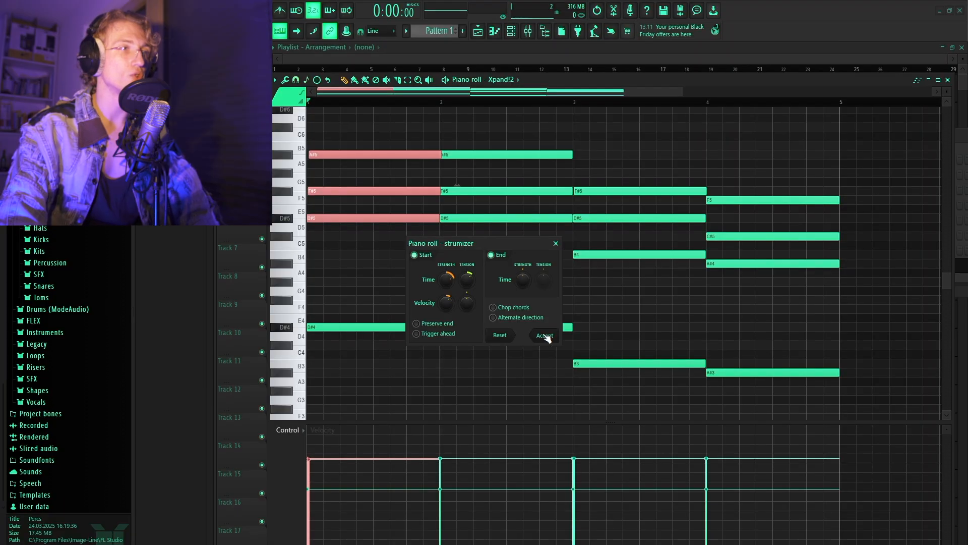
click(545, 335)
scroll(335, 108, up, 5)
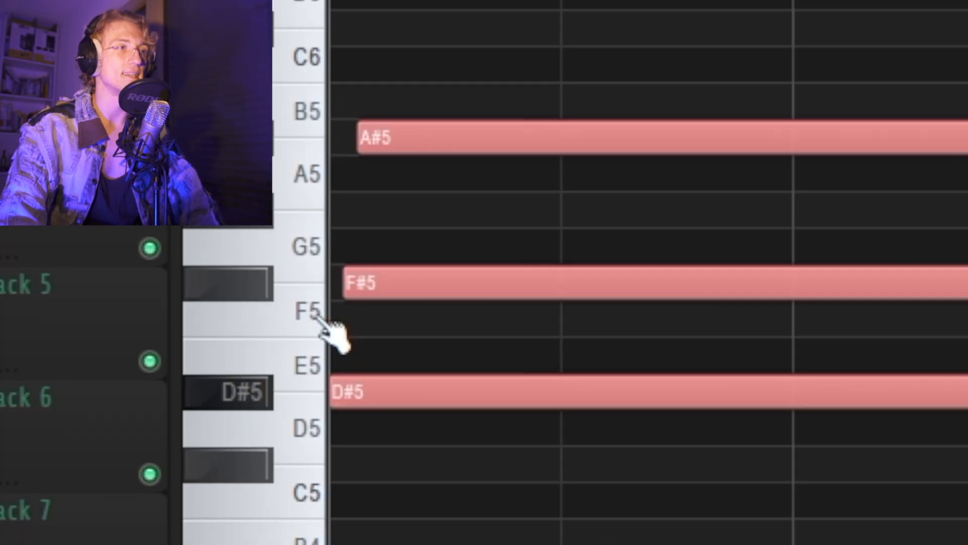
click(683, 507)
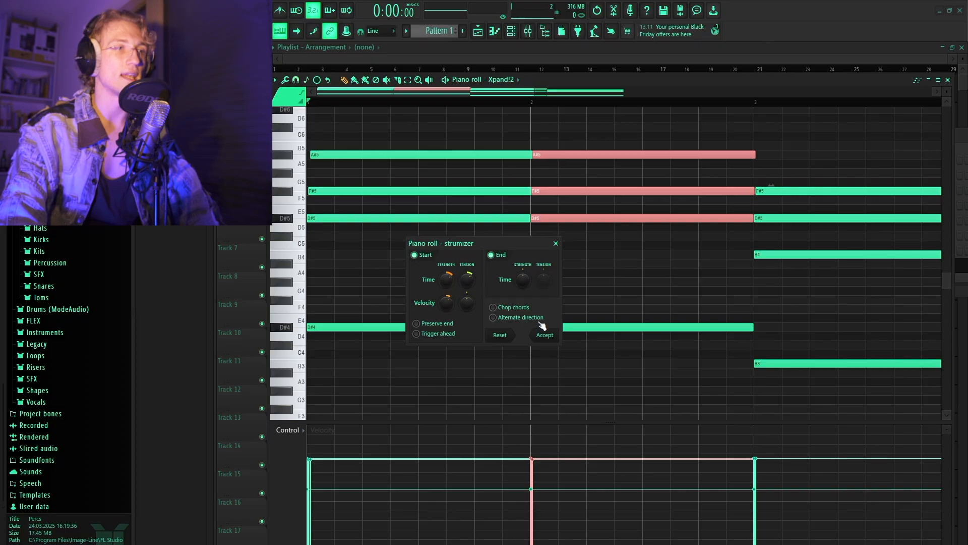
click(544, 334)
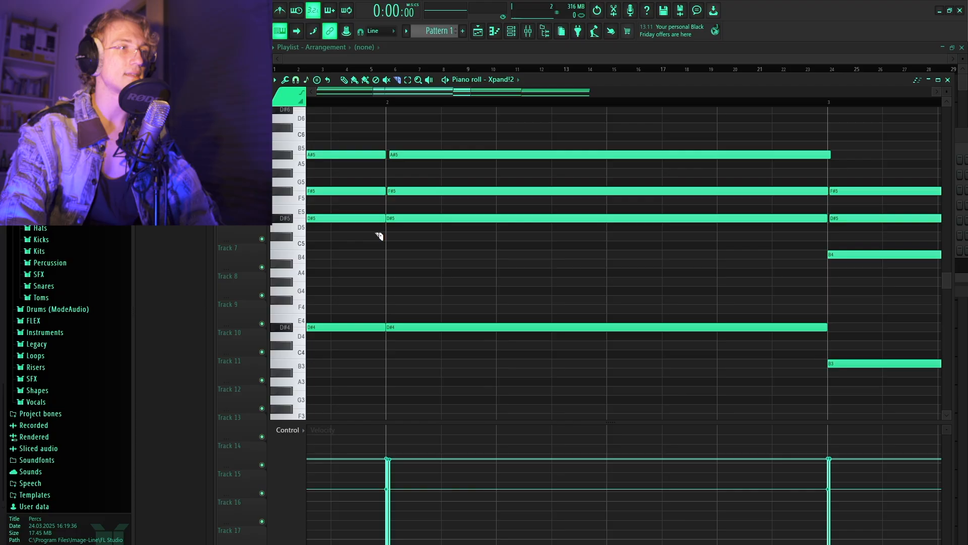
Select all notes in the four bars and randomize their velocity slightly, with no pan variation.
scroll(379, 236, down, 4)
scroll(527, 156, up, 3)
scroll(538, 258, right, 6)
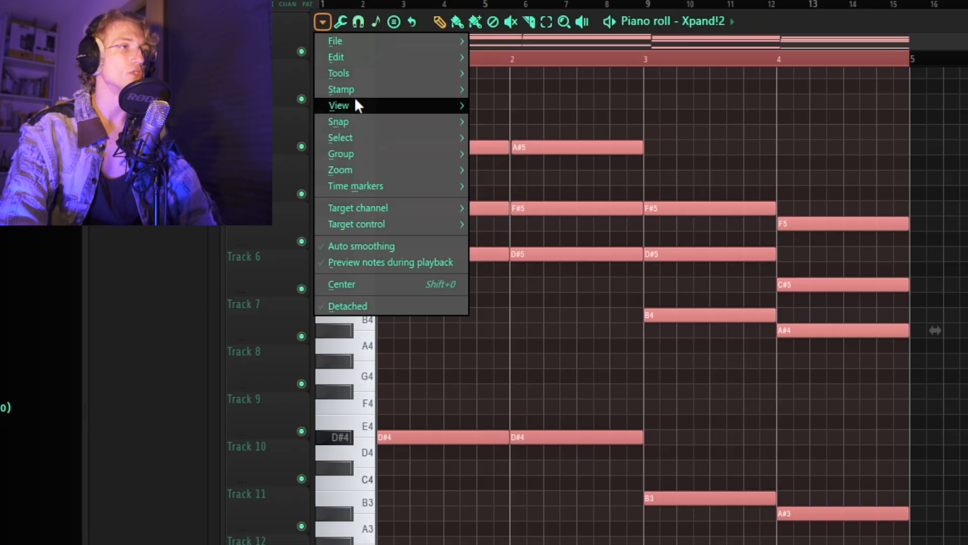
mouse_move(356, 74)
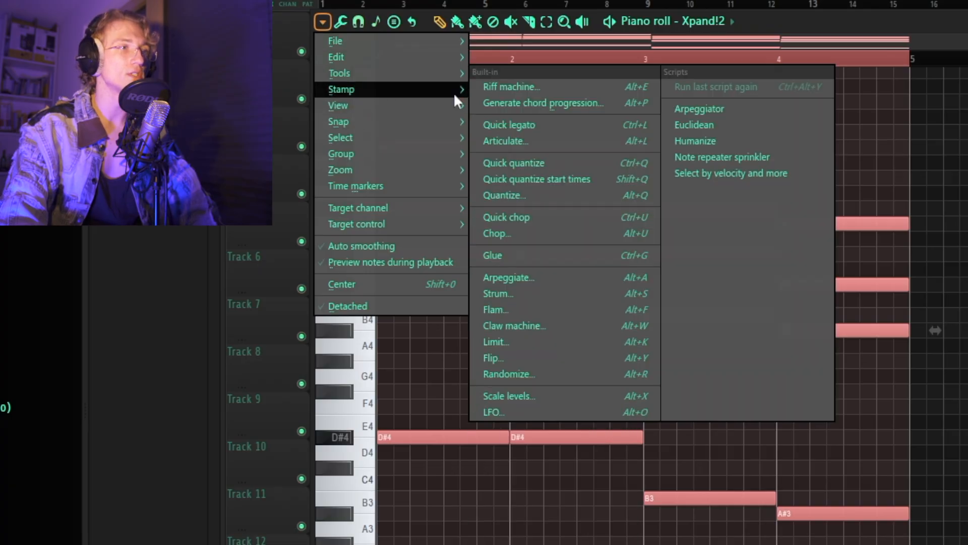
click(525, 370)
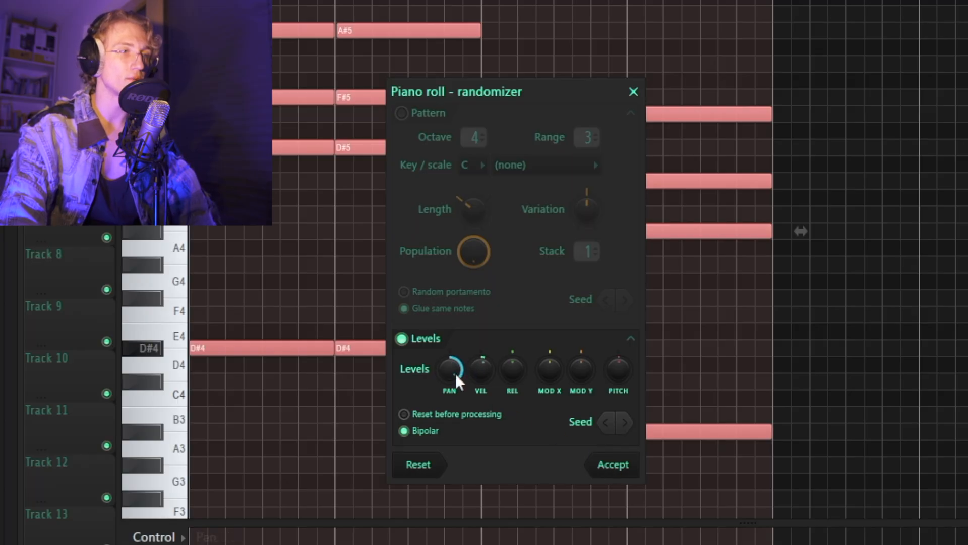
drag(456, 373, 455, 373)
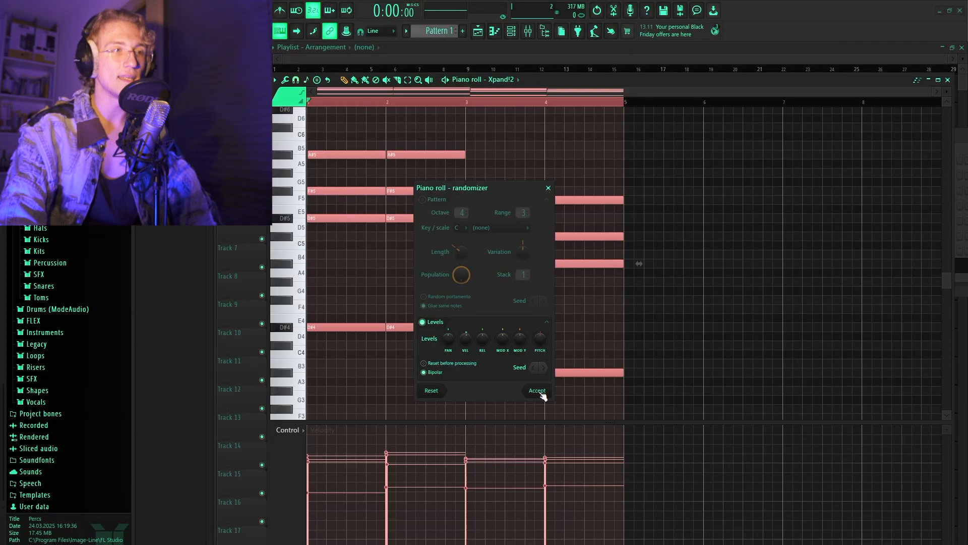
click(542, 394)
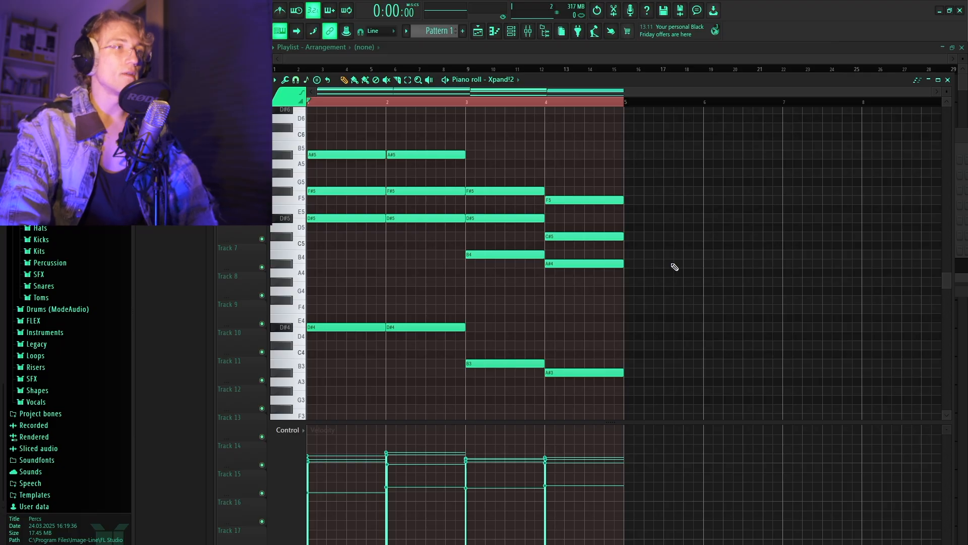
Audition the four-bar chord progression, transpose all its notes up one octave, and play it again.
key(space)
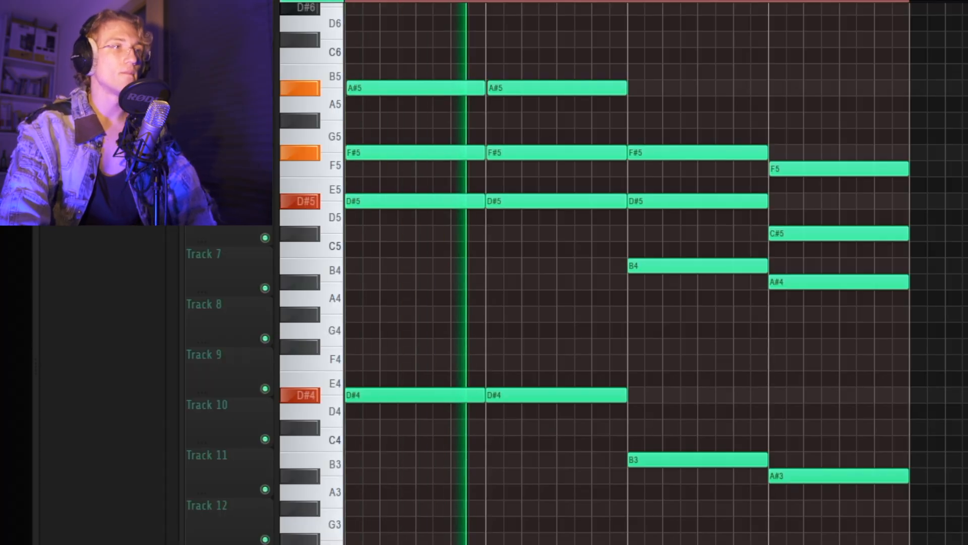
scroll(626, 272, down, 2)
scroll(625, 272, up, 4)
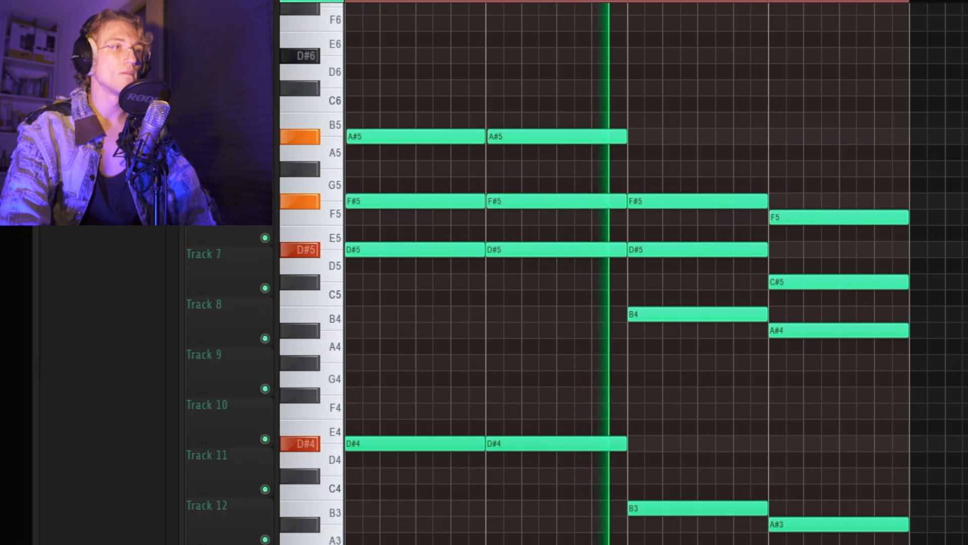
scroll(625, 273, down, 1)
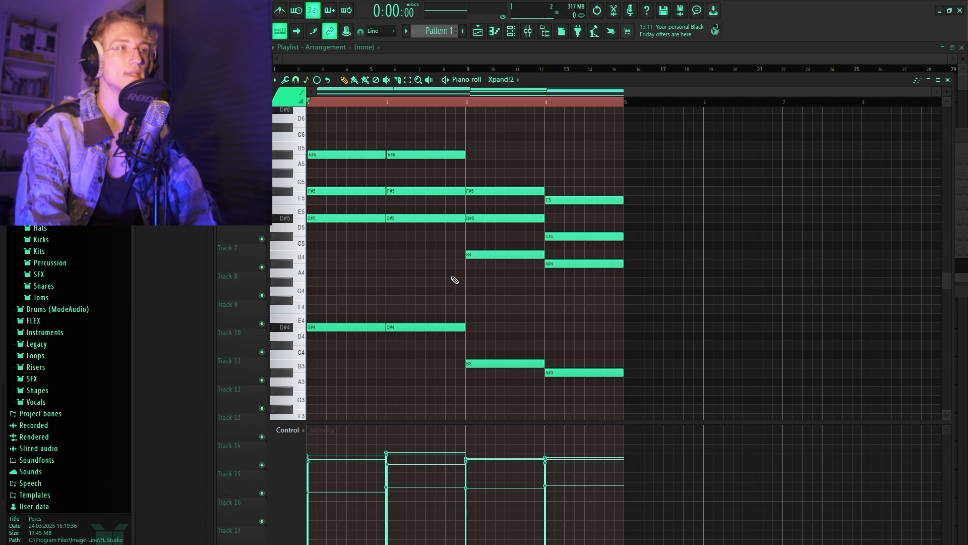
key(ctrl+Up)
scroll(555, 303, up, 1)
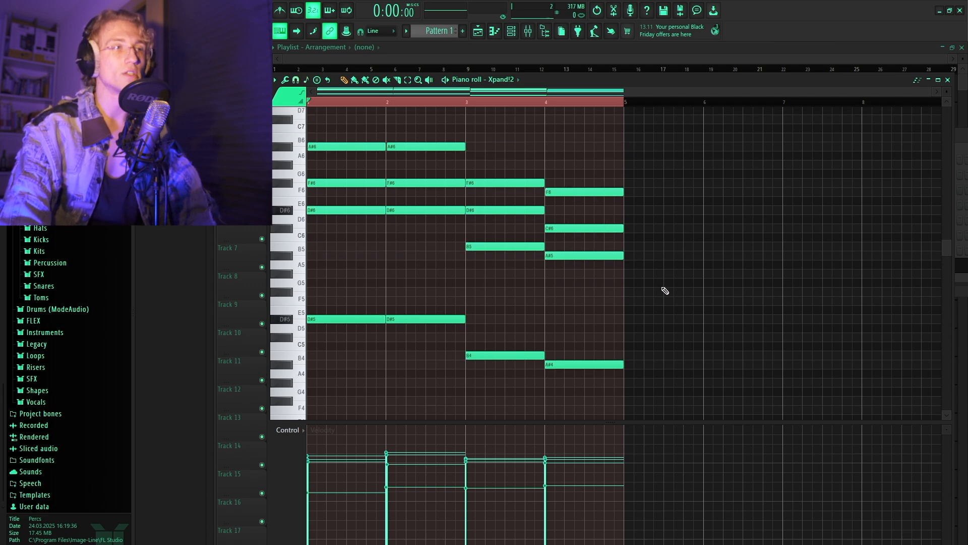
key(space)
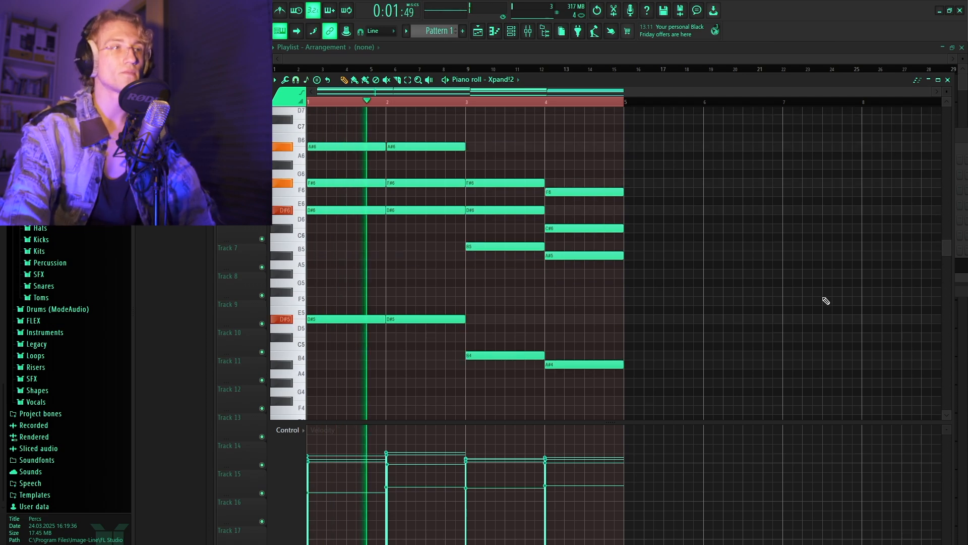
key(space)
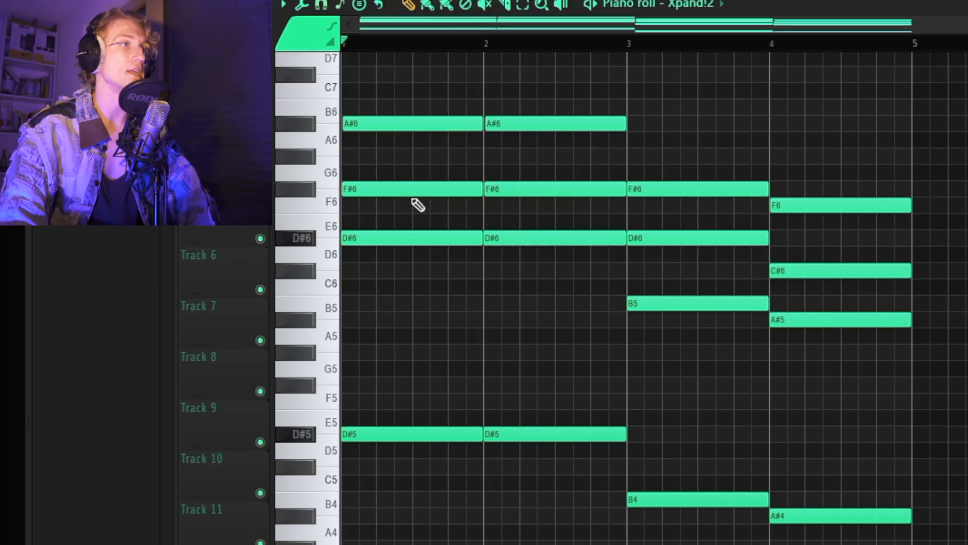
Place Pattern 1 at bar 1 of Track 1 and render and replace it with a 16Bit int stereo WAV audio clip.
key(F7)
drag(335, 83, 560, 106)
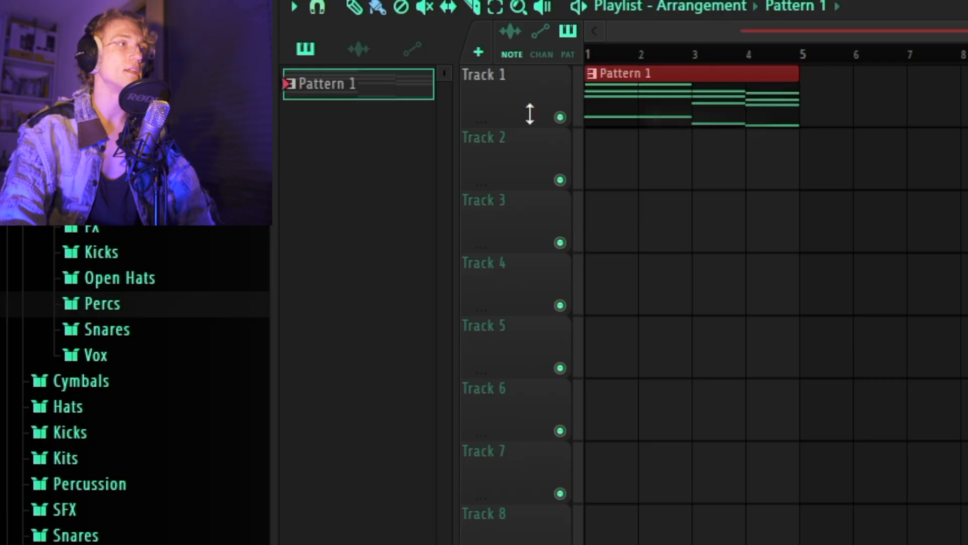
right_click(383, 83)
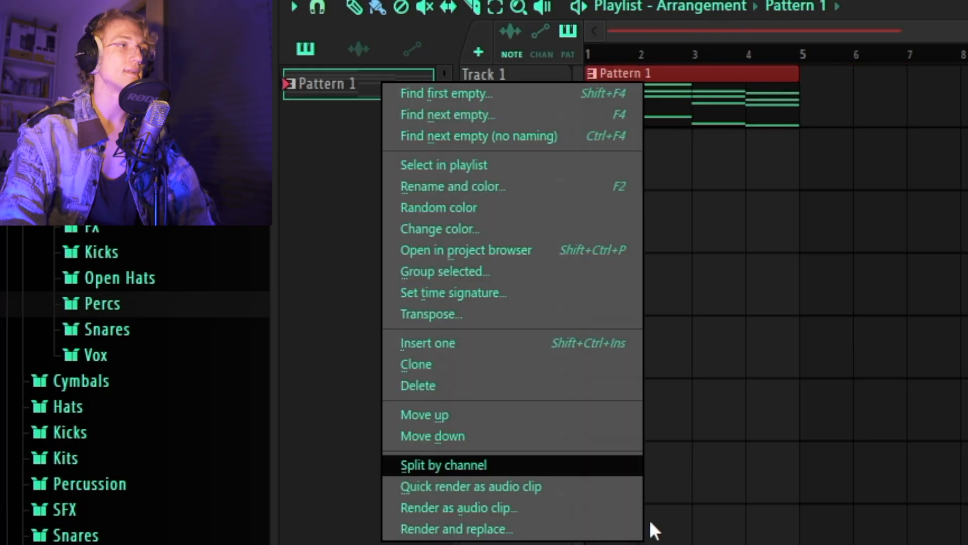
click(477, 531)
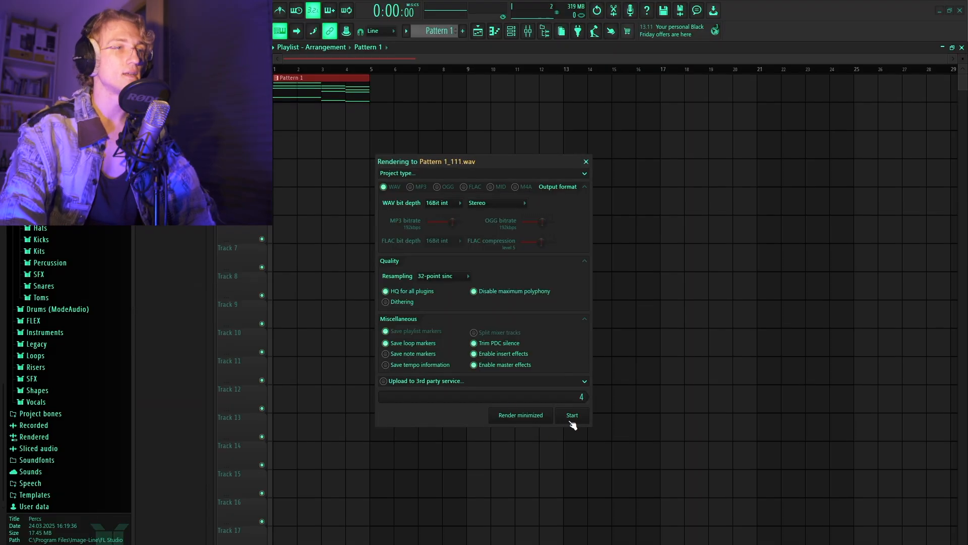
click(313, 74)
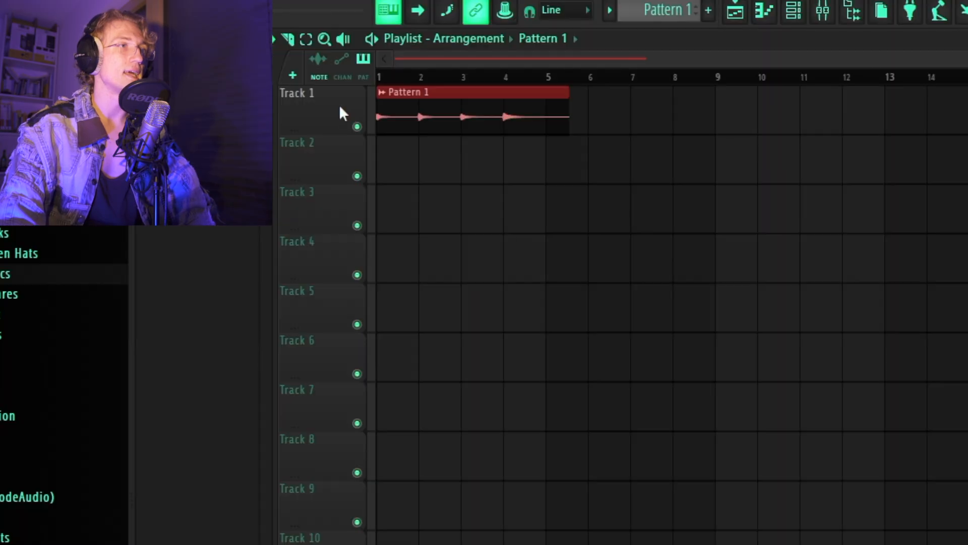
scroll(460, 80, up, 4)
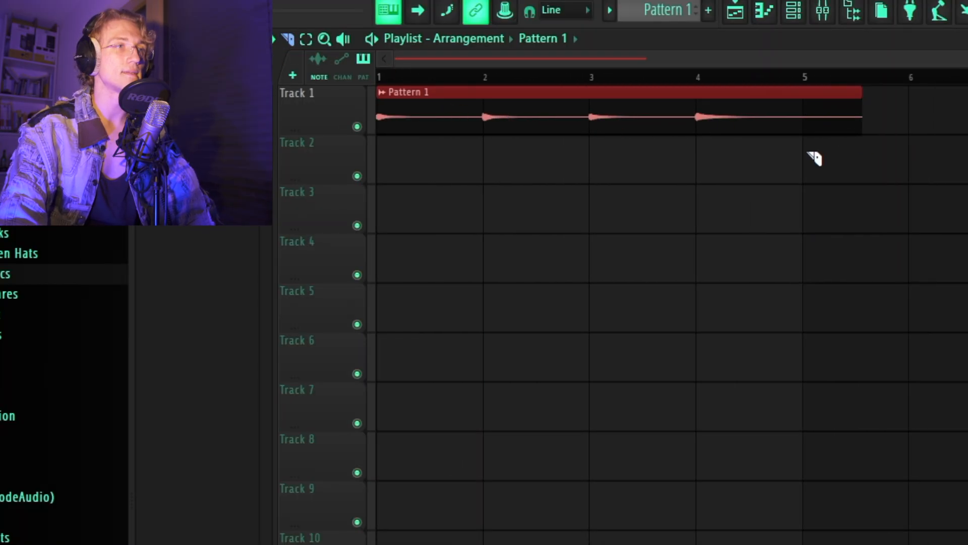
Trim the Pattern 1 audio clip on Track 1 to end at bar 5 and open its sample in Edison.
drag(862, 108, 806, 106)
scroll(806, 106, down, 3)
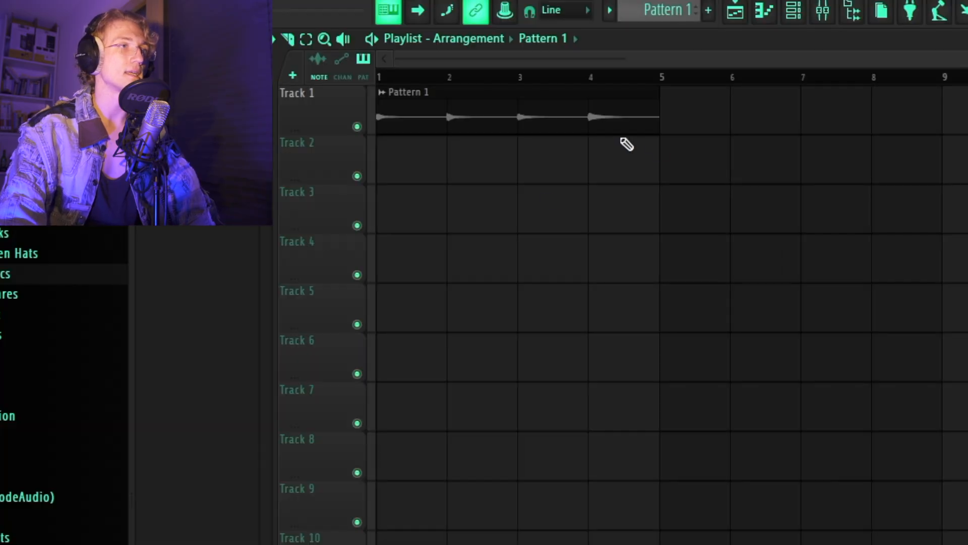
double_click(477, 119)
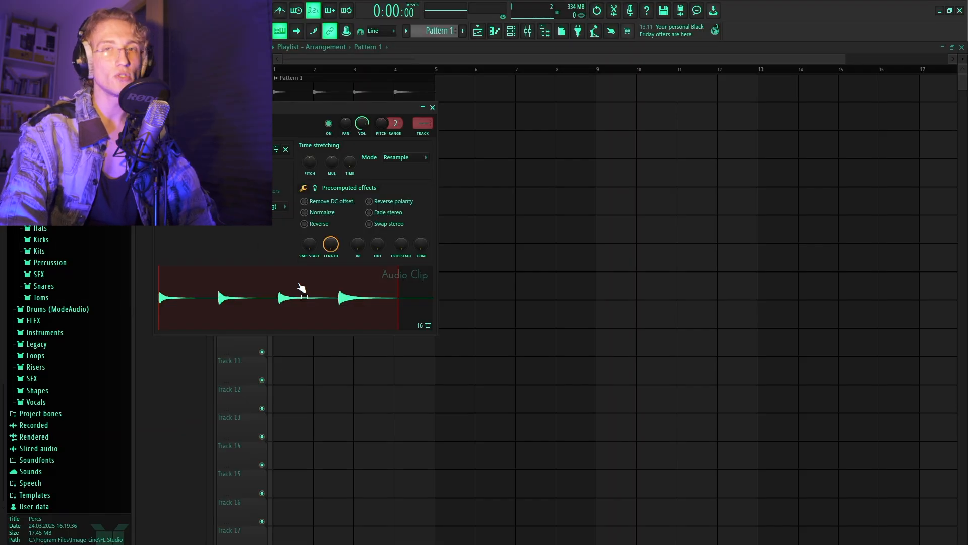
right_click(301, 287)
click(319, 339)
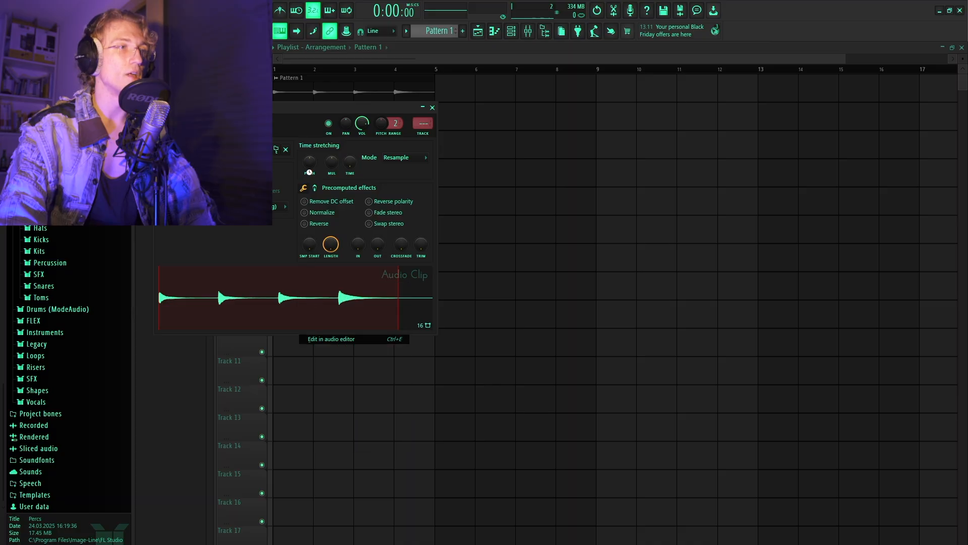
drag(474, 162, 595, 218)
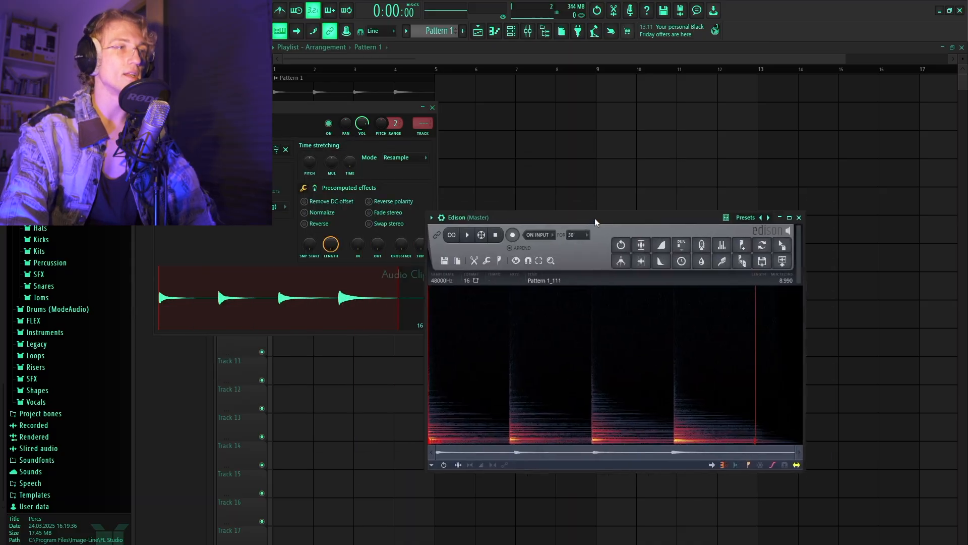
Resample the audio to a 9000 Hz sample rate in its sample properties, keeping 16Bit int stereo, and put the editor away.
click(438, 282)
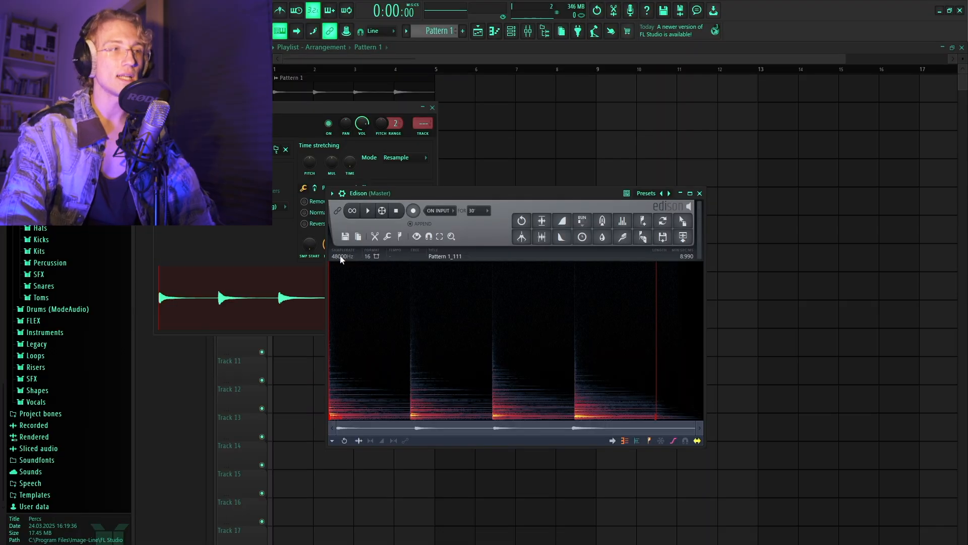
click(340, 257)
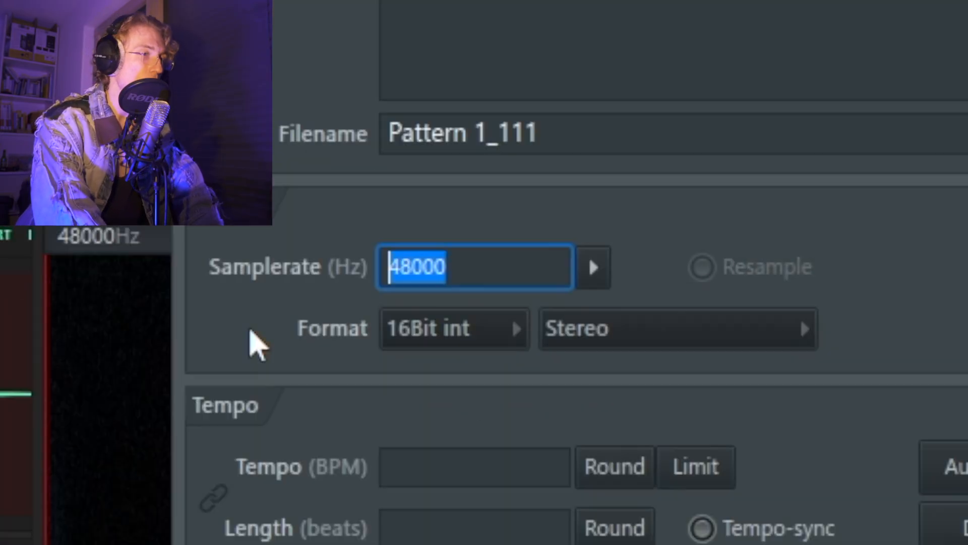
text(9000)
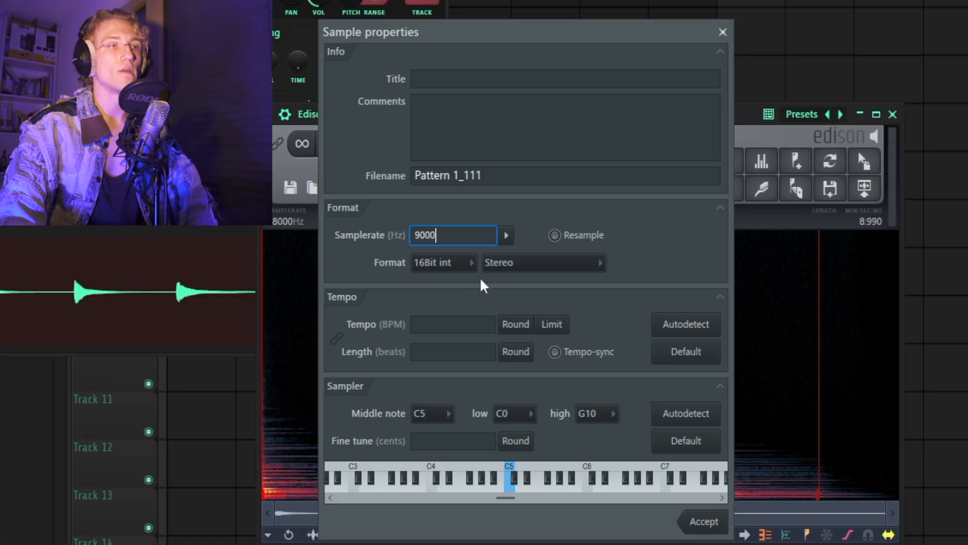
click(556, 235)
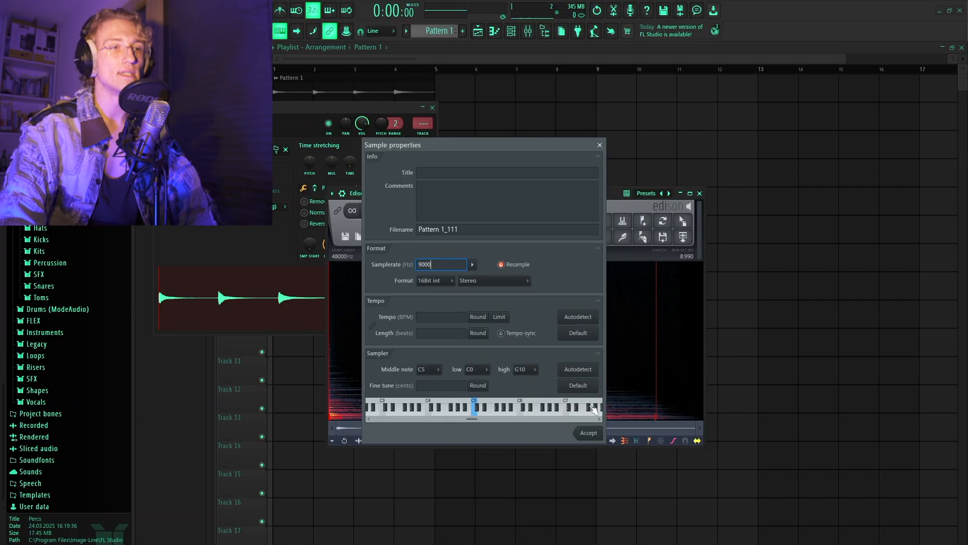
click(588, 434)
click(433, 108)
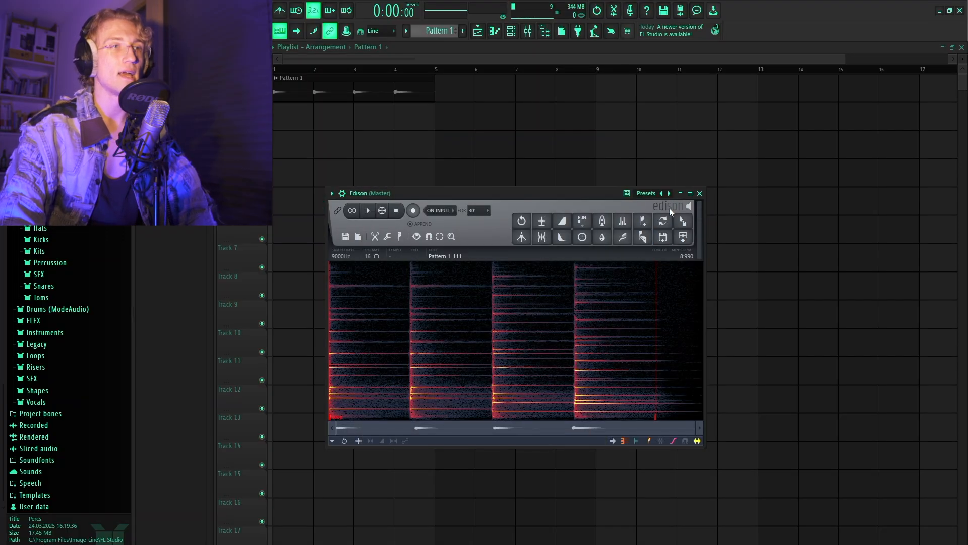
click(680, 193)
Stretch the resampled clip on Track 1 to end at bar 9 using the Resample stretching mode, and audition it.
drag(332, 75, 327, 91)
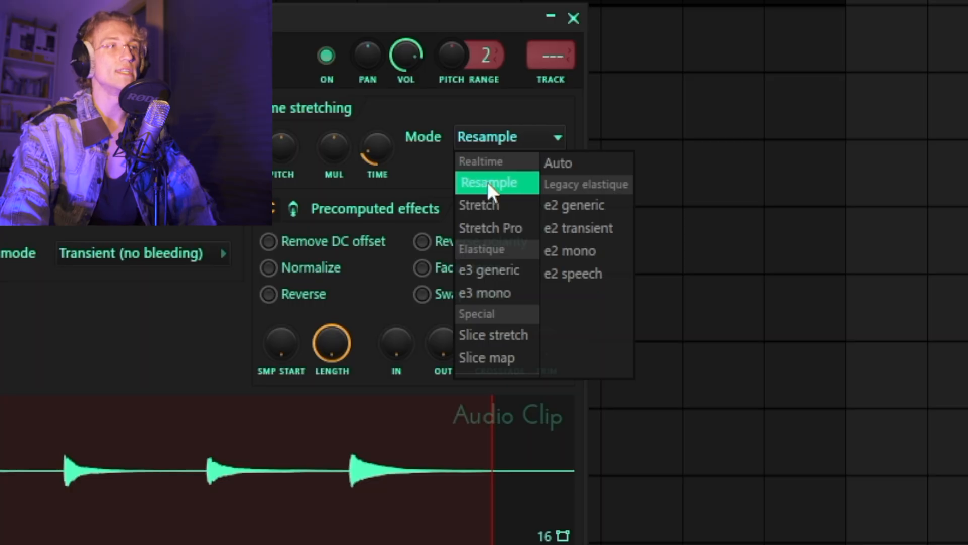
click(487, 182)
click(495, 143)
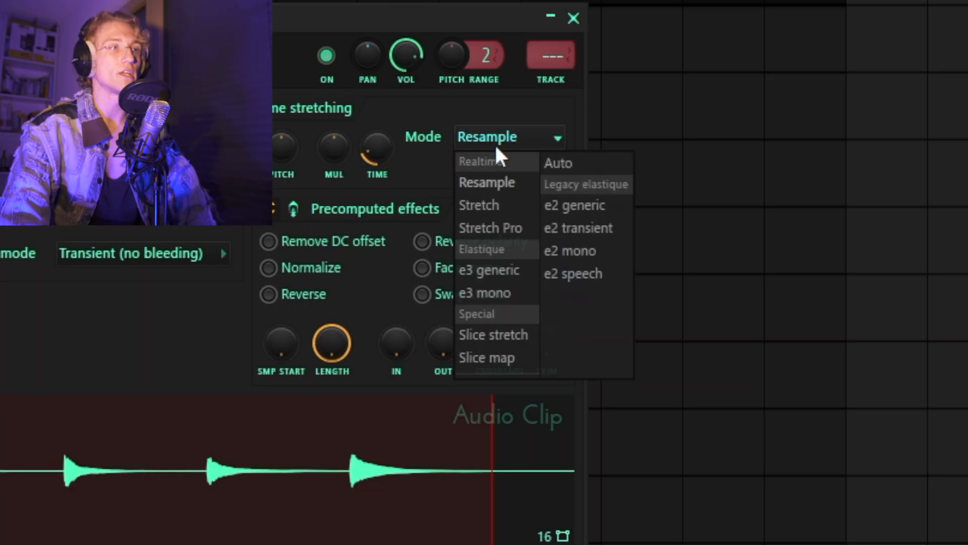
click(572, 19)
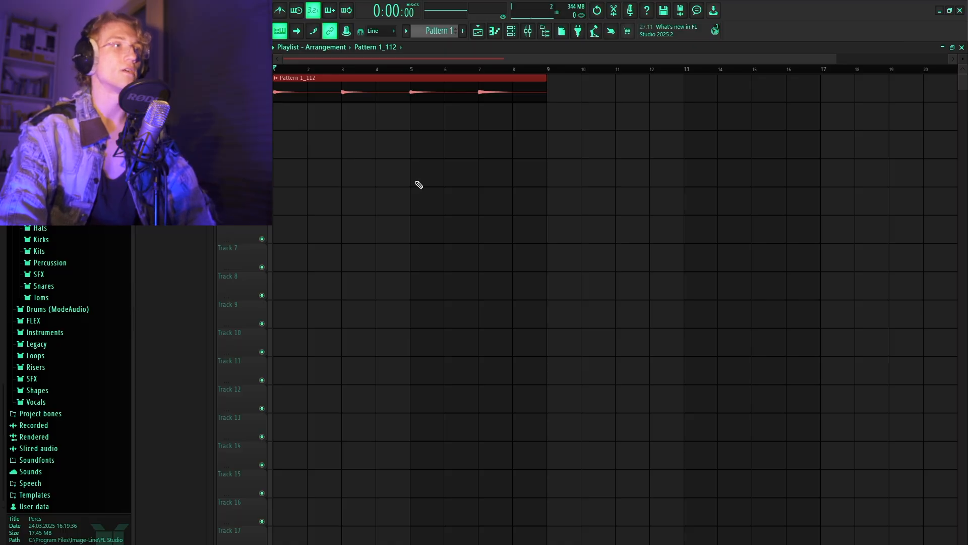
key(space)
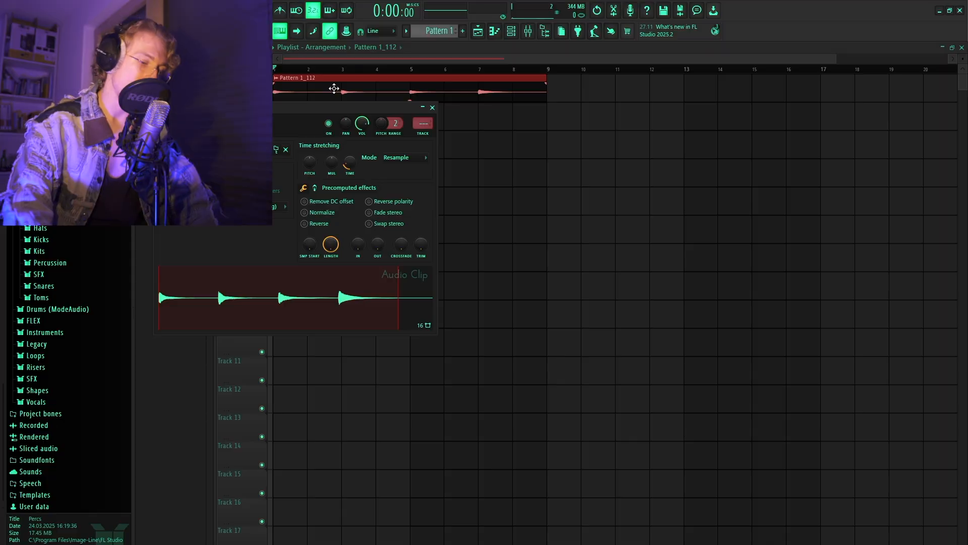
Route the Pattern 1_112 clip through mixer insert 3 into the Melody Bus and inspect the bus's Fruity Parametric EQ 2.
key(ctrl+l)
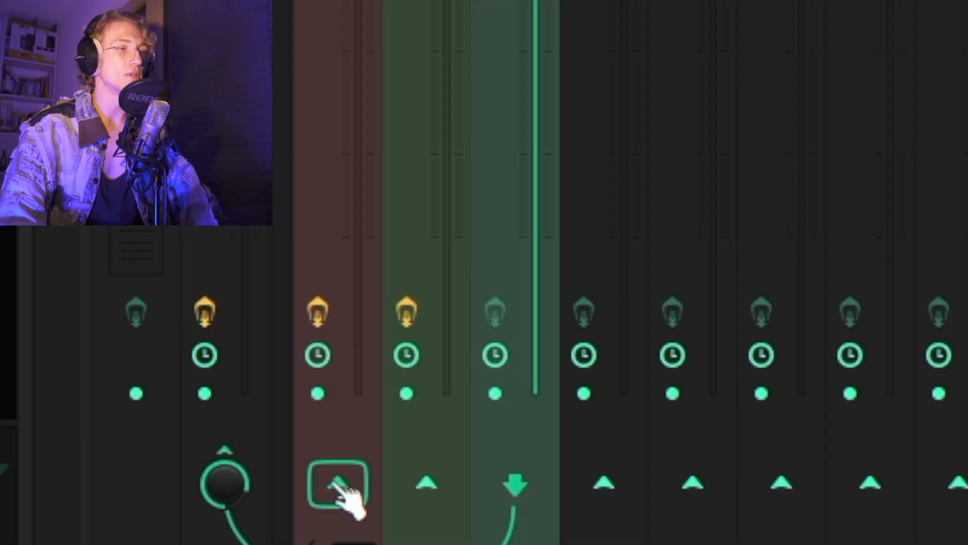
right_click(336, 485)
click(373, 538)
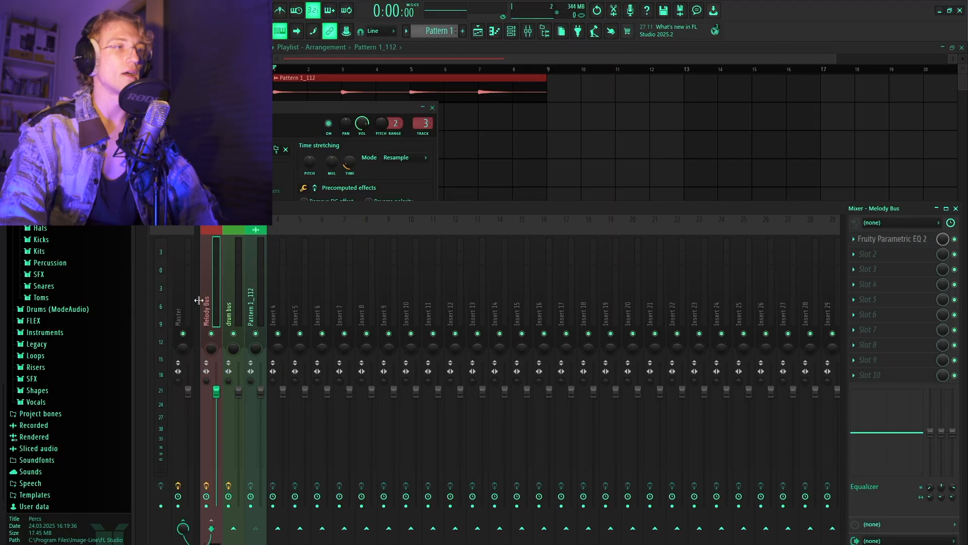
click(883, 241)
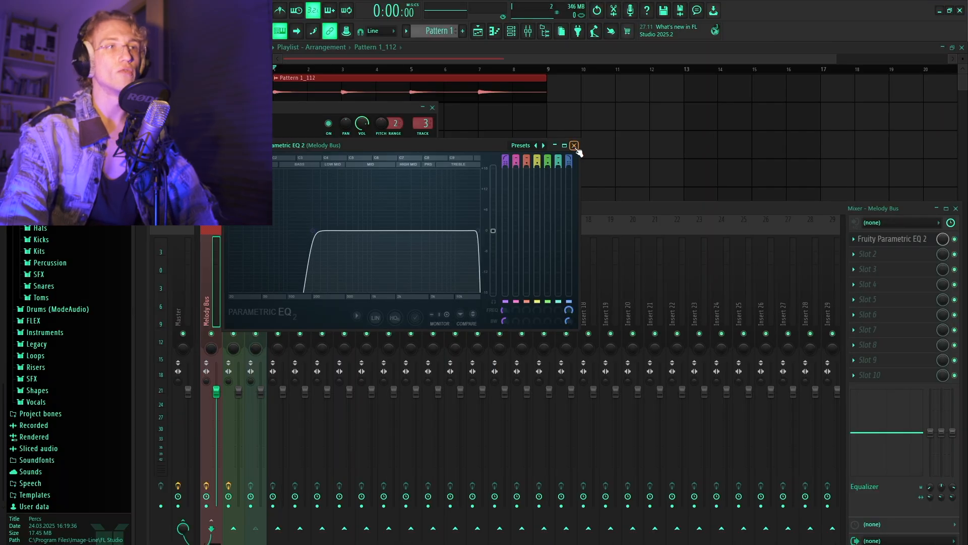
click(575, 146)
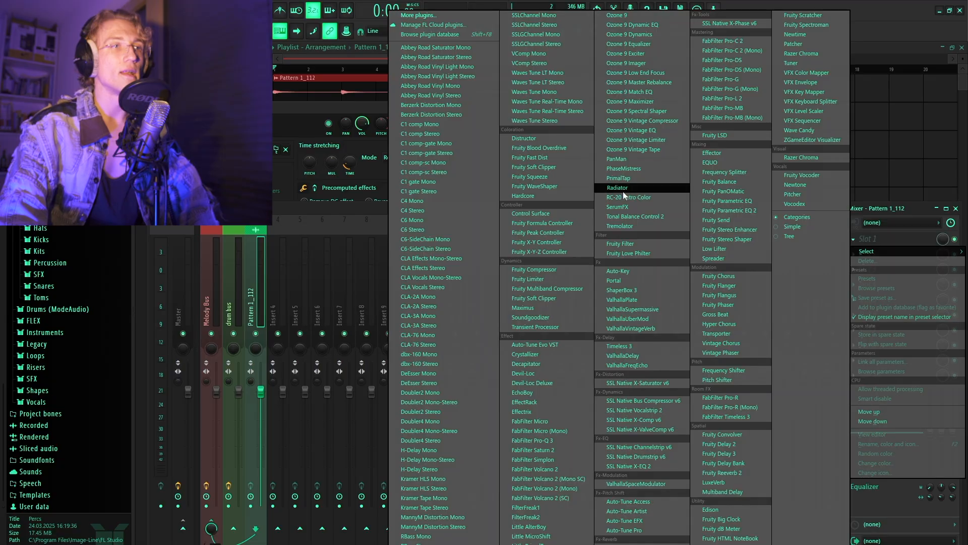
Load RC-20 Retro Color into slot 1 of the Pattern 1_112 insert with the Vinyl 1 preset and 9 % Wobble, and audition it.
click(620, 197)
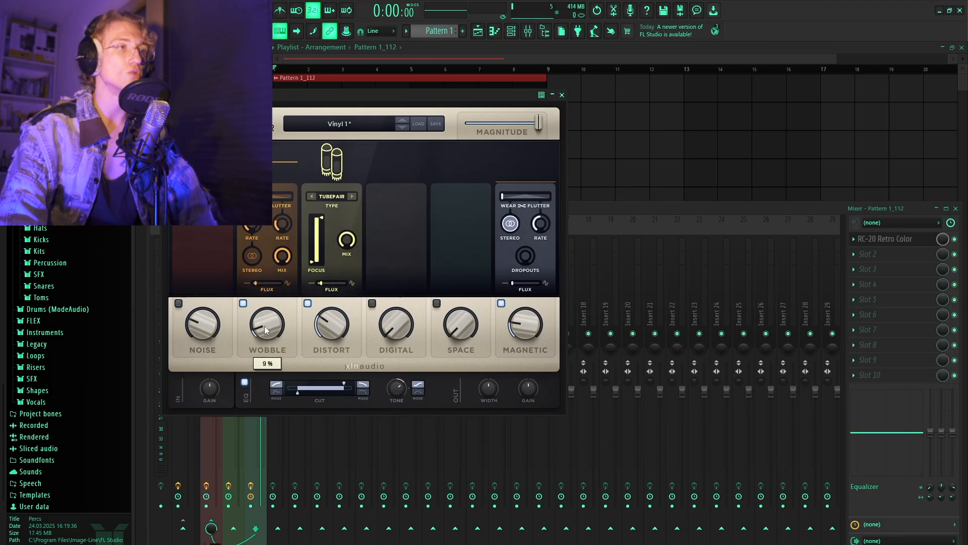
key(space)
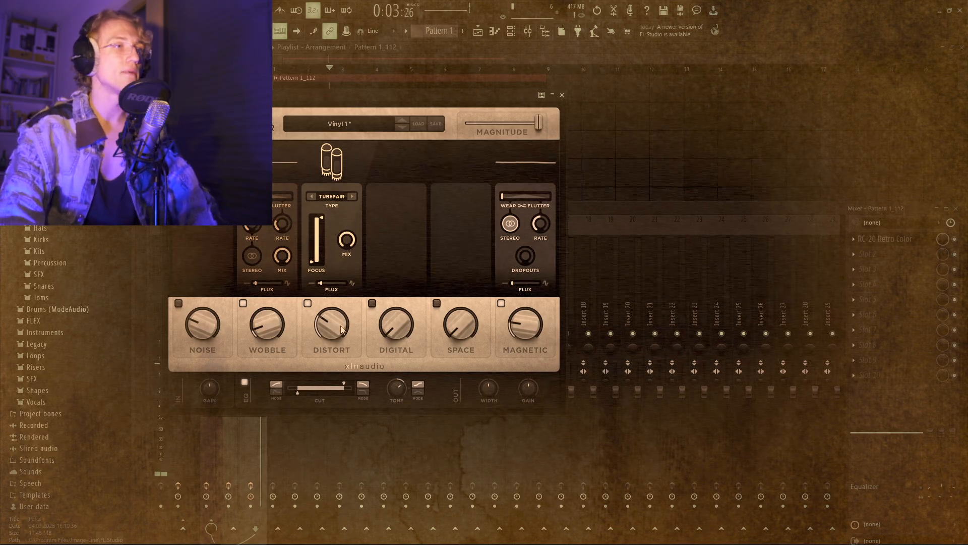
click(563, 95)
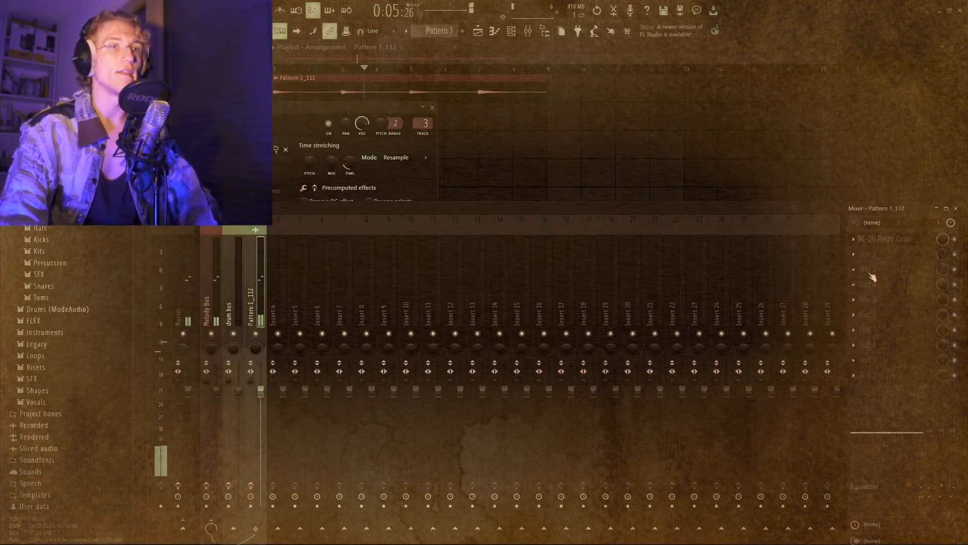
Add ValhallaVintageVerb in slot 2 of the Pattern 1_112 insert, reducing its mix to about 44 % and lowering its decay.
click(880, 255)
click(624, 331)
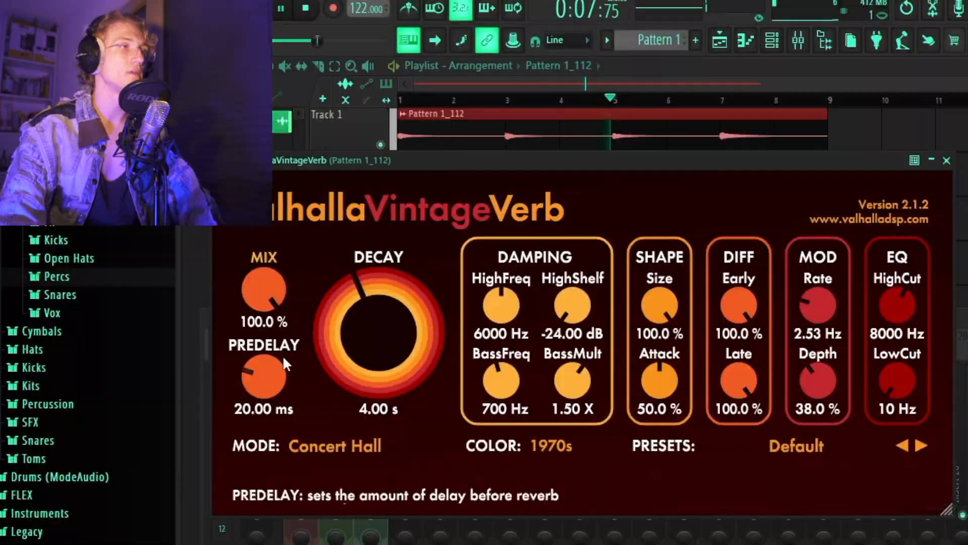
mouse_move(188, 188)
mouse_down()
mouse_move(180, 244)
mouse_move(188, 198)
mouse_move(187, 208)
mouse_up()
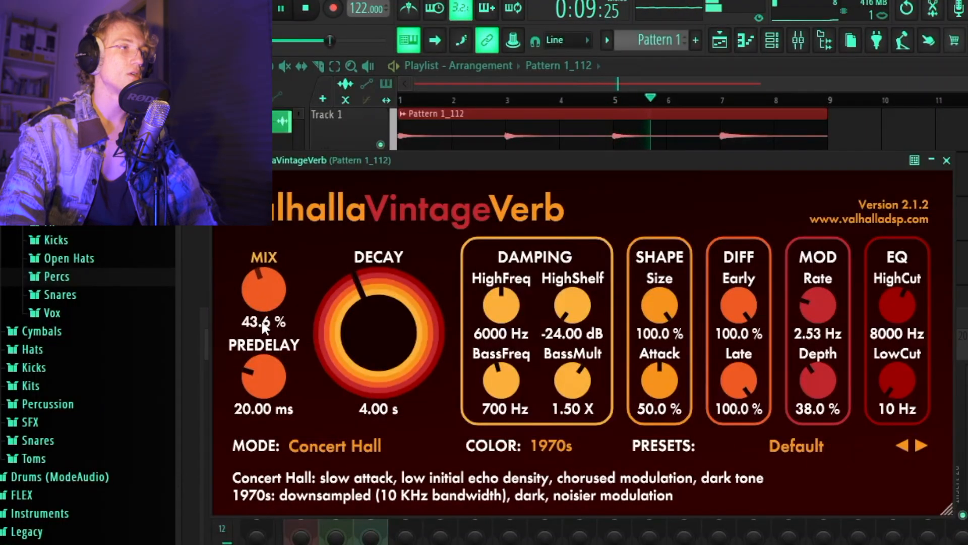
drag(379, 347, 377, 358)
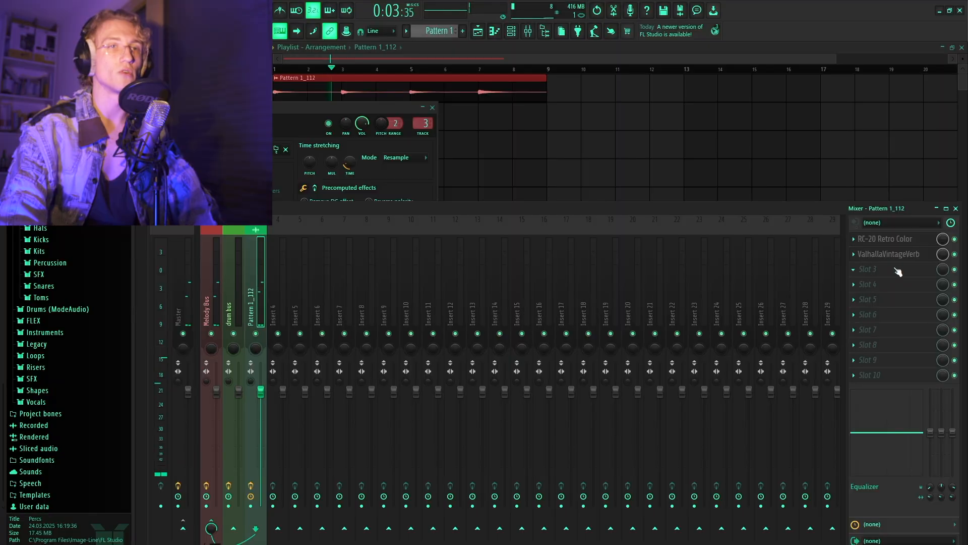
Add Little MicroShift in slot 9 of the Pattern 1_112 insert, leaving its settings at default.
click(880, 349)
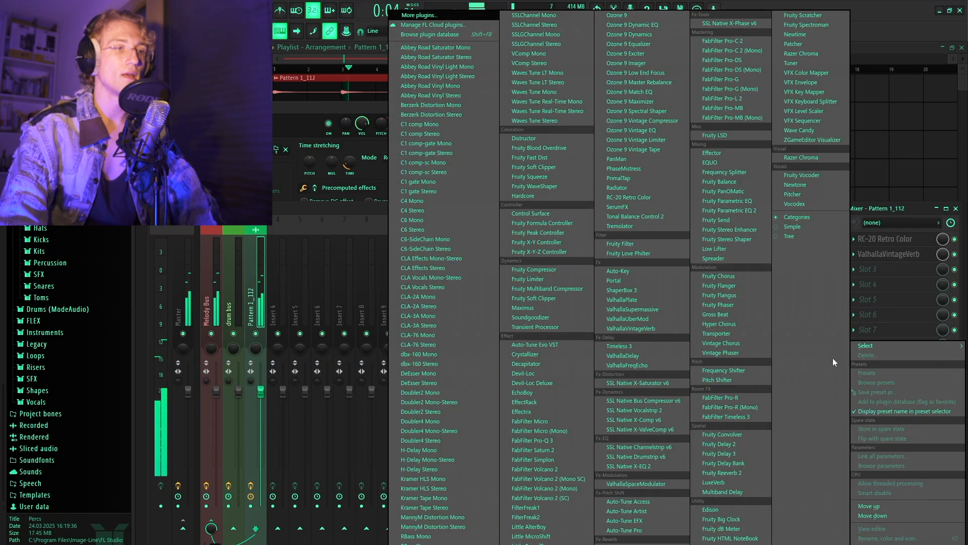
click(526, 535)
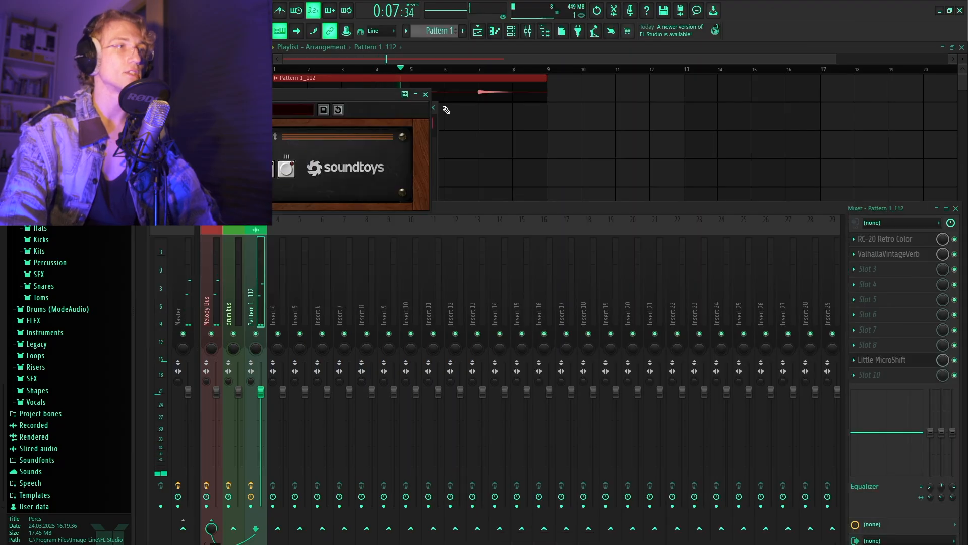
click(425, 95)
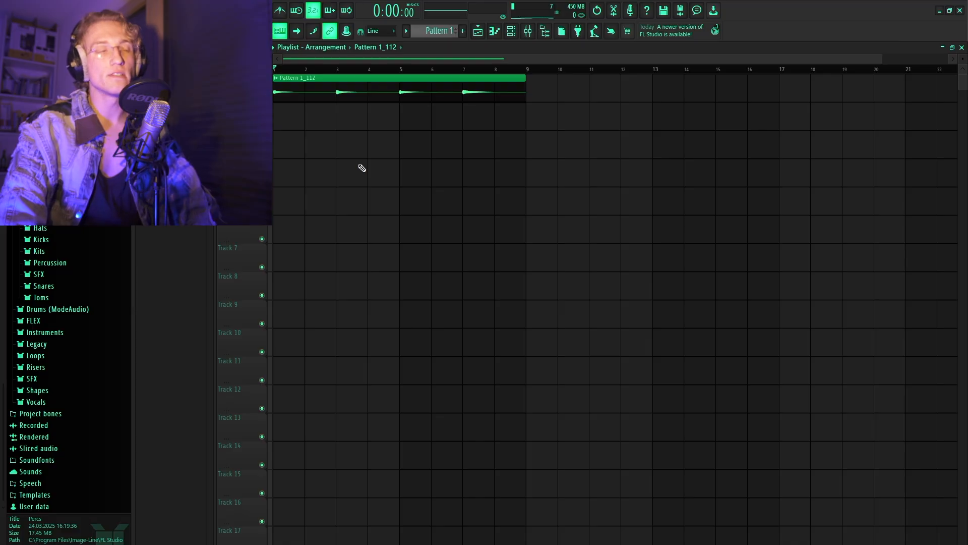
Duplicate the Pattern 1_112 clip onto Track 2 at bar 1 and make the copy unique.
drag(348, 88, 308, 134)
right_click(278, 112)
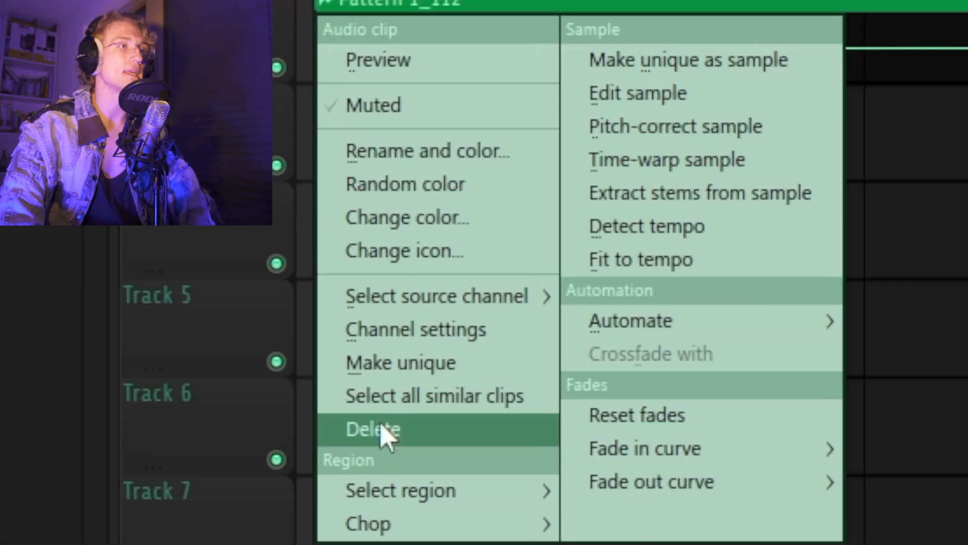
click(305, 208)
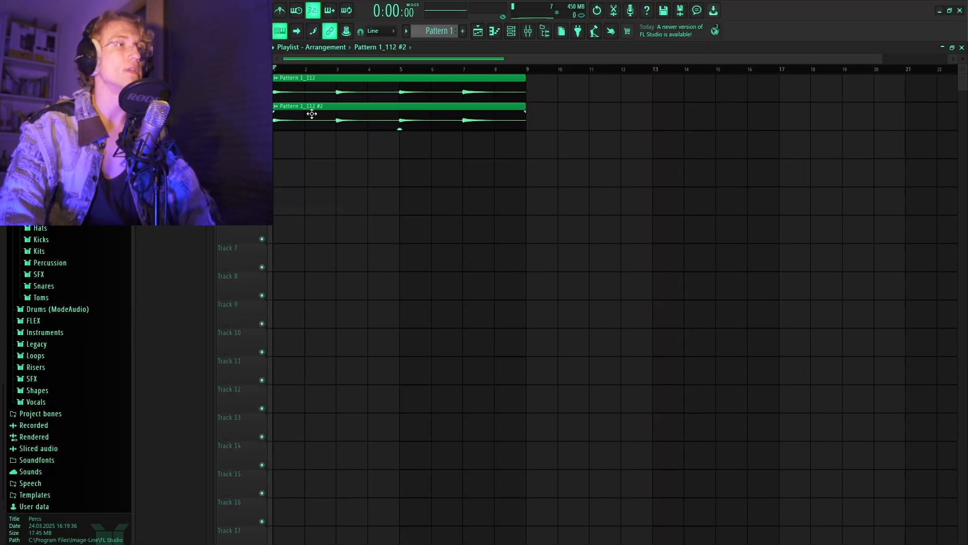
Change the time-stretching mode of the Track 2 clip to Stretch in its channel settings.
double_click(312, 114)
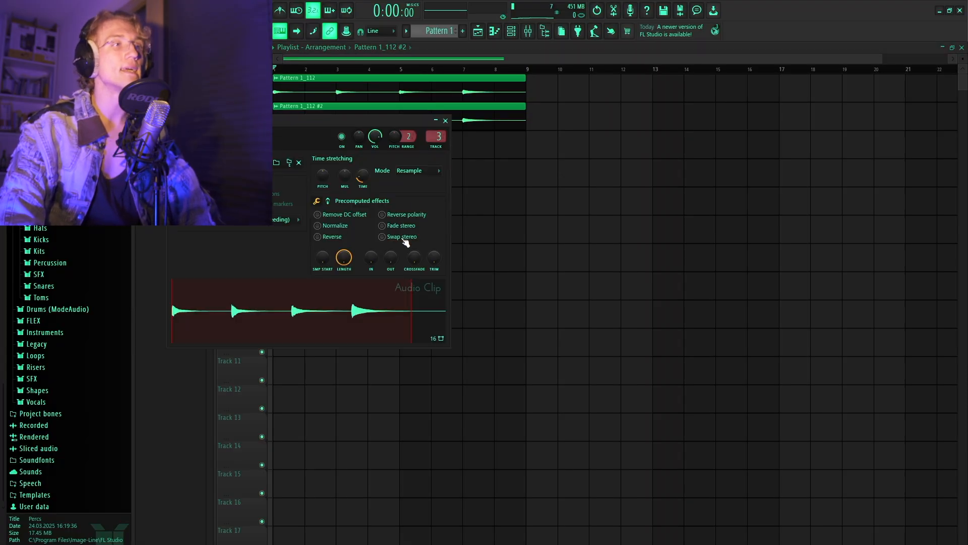
click(417, 172)
click(411, 200)
click(445, 121)
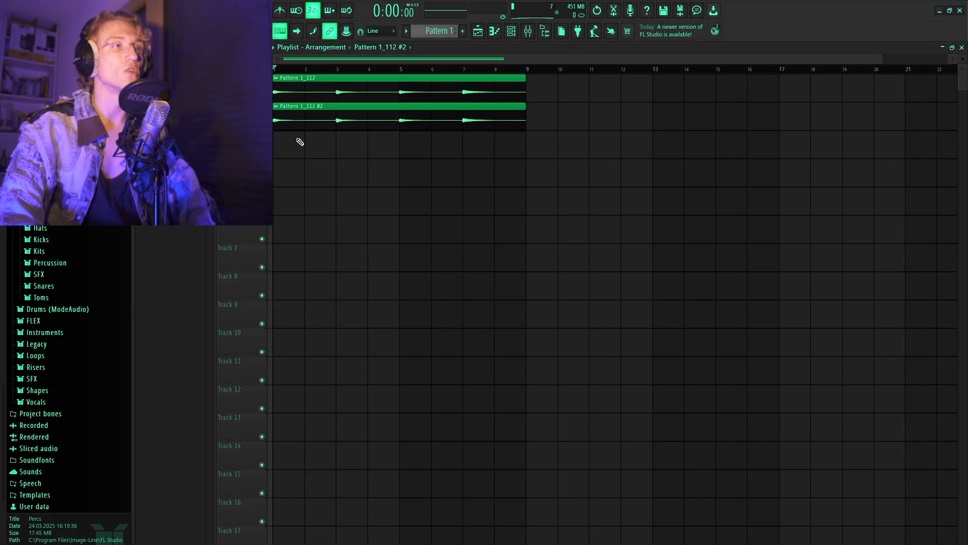
Solo Track 2, audition the duplicated clip, and check the channel settings of the original clip on Track 1.
ctrl+click(262, 126)
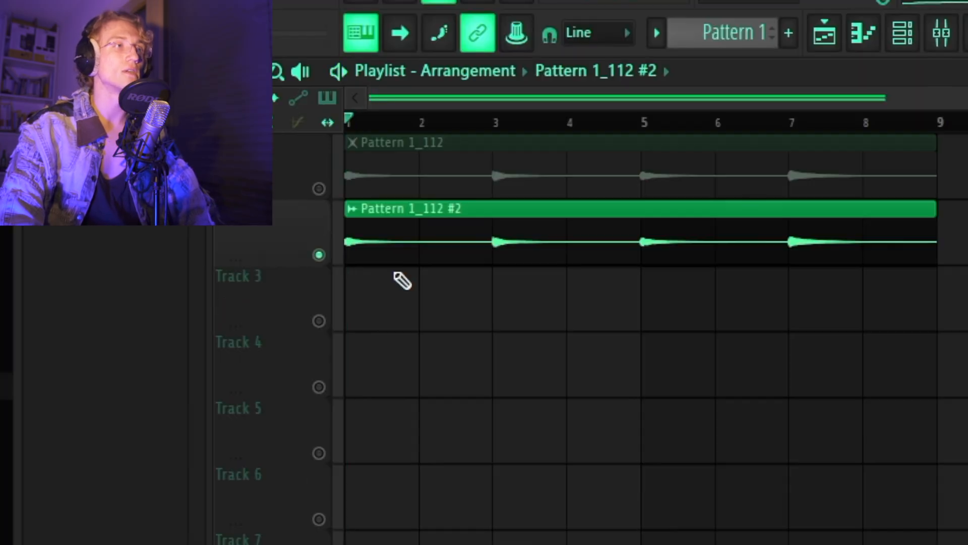
key(space)
key(space)
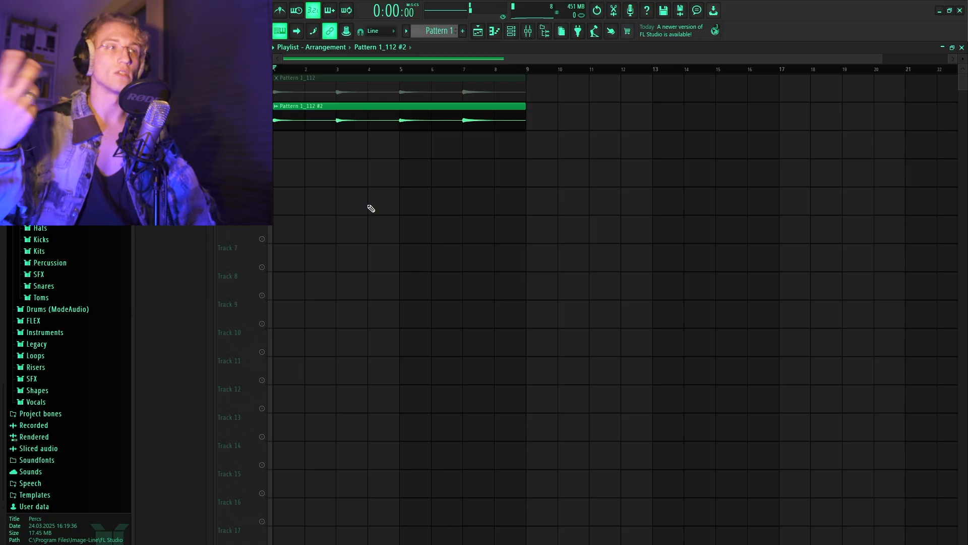
double_click(292, 93)
click(446, 122)
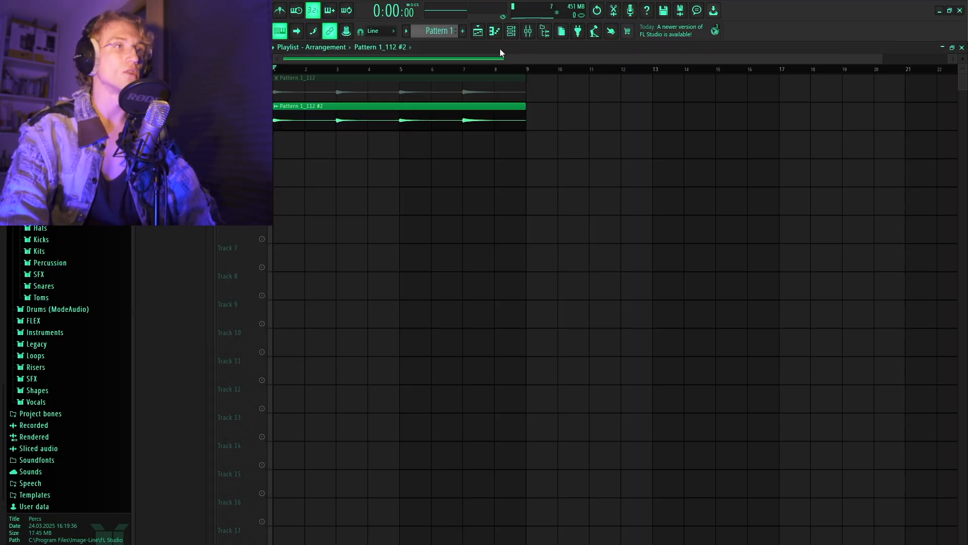
Copy the Pattern 1_112 mixer insert with its whole effects chain from insert 3 to insert 4.
key(F9)
right_click(262, 276)
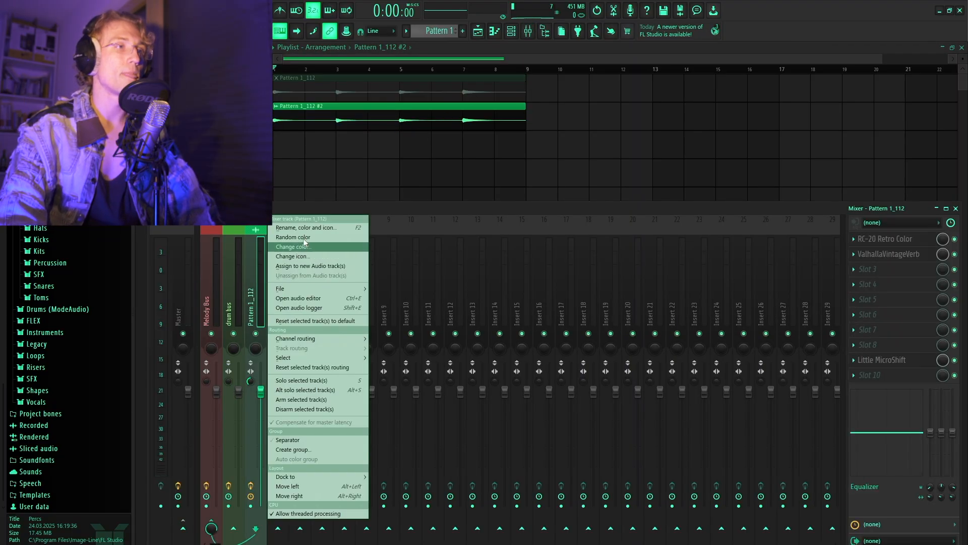
click(383, 306)
click(285, 295)
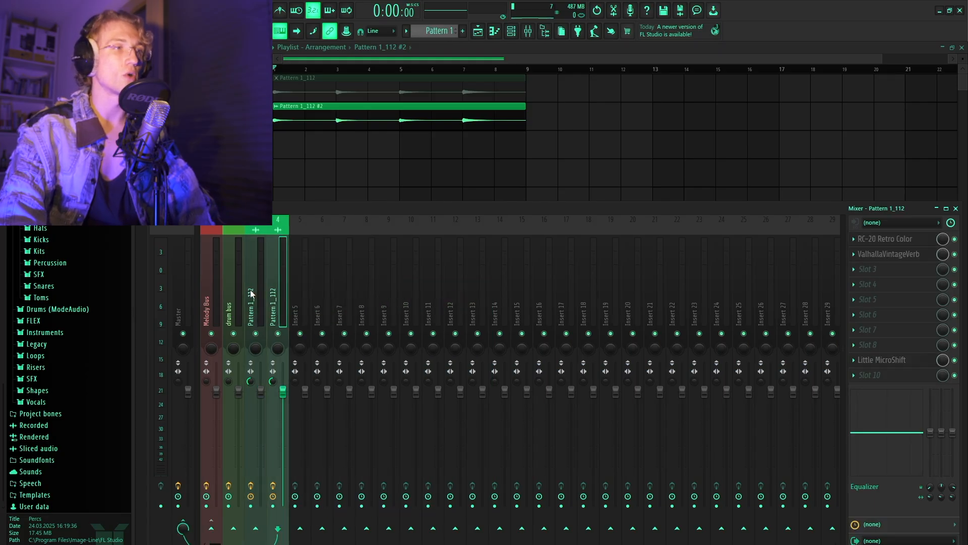
Set the ValhallaVintageVerb mix on insert 4 to 60% and audition the result.
click(884, 255)
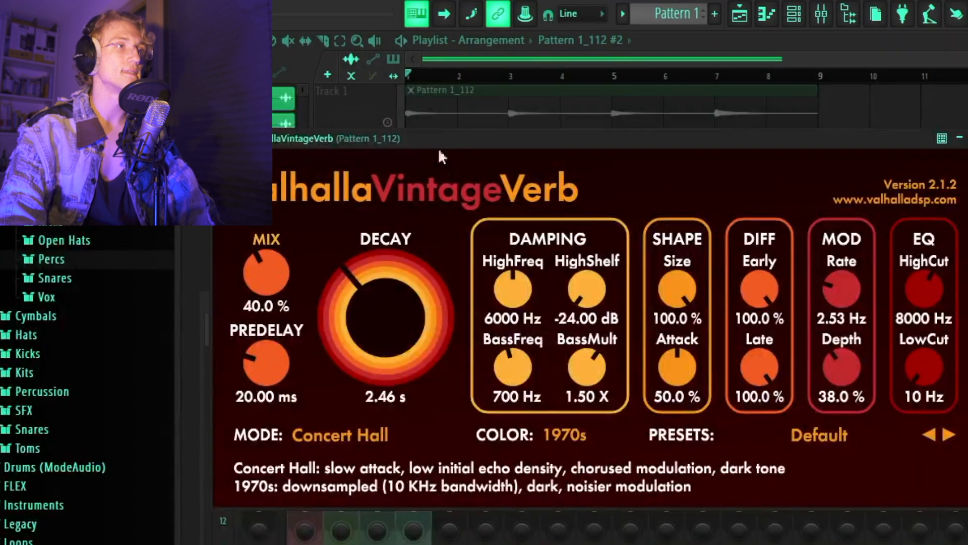
drag(439, 151, 460, 152)
drag(292, 277, 298, 248)
drag(389, 146, 411, 148)
key(space)
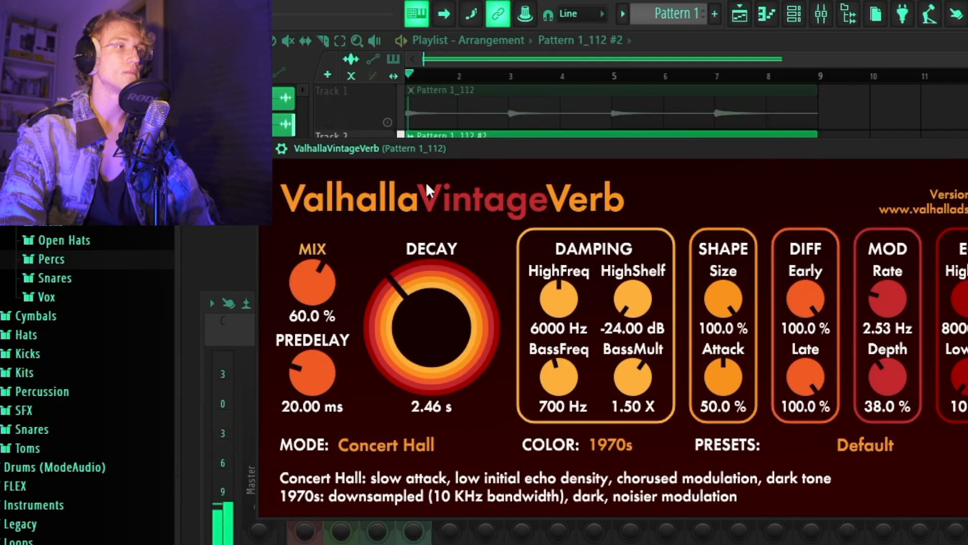
click(647, 112)
Review the RC-20 Retro Color settings on insert 4, close the plugin and mixer, and stop playback.
click(876, 238)
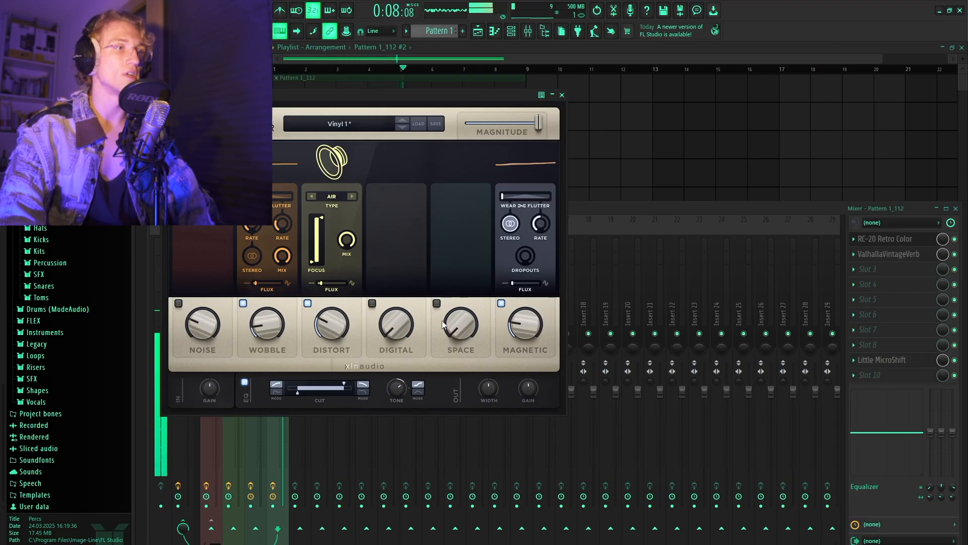
click(562, 95)
key(F9)
key(space)
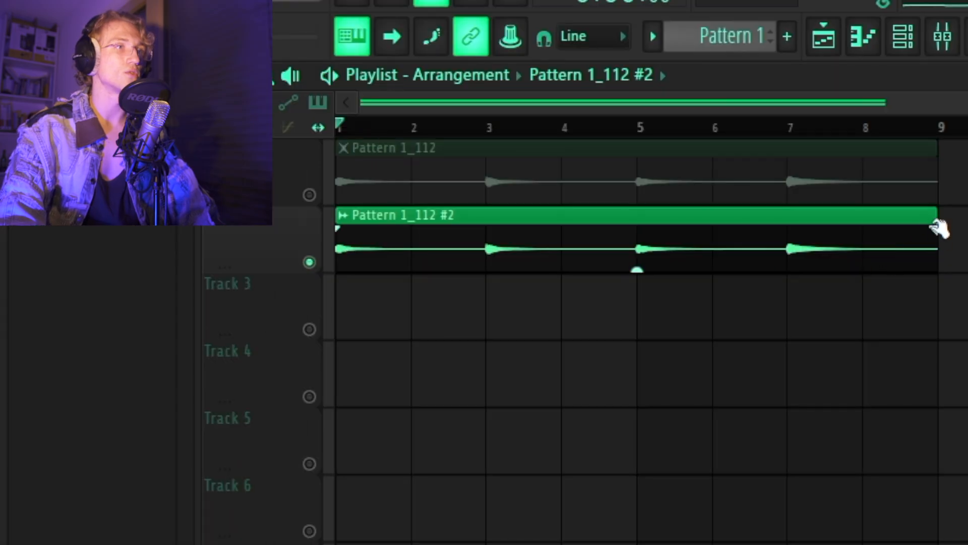
Time-stretch the Track 2 clip to half its length so it ends at bar 5, and audition it.
drag(939, 228, 631, 229)
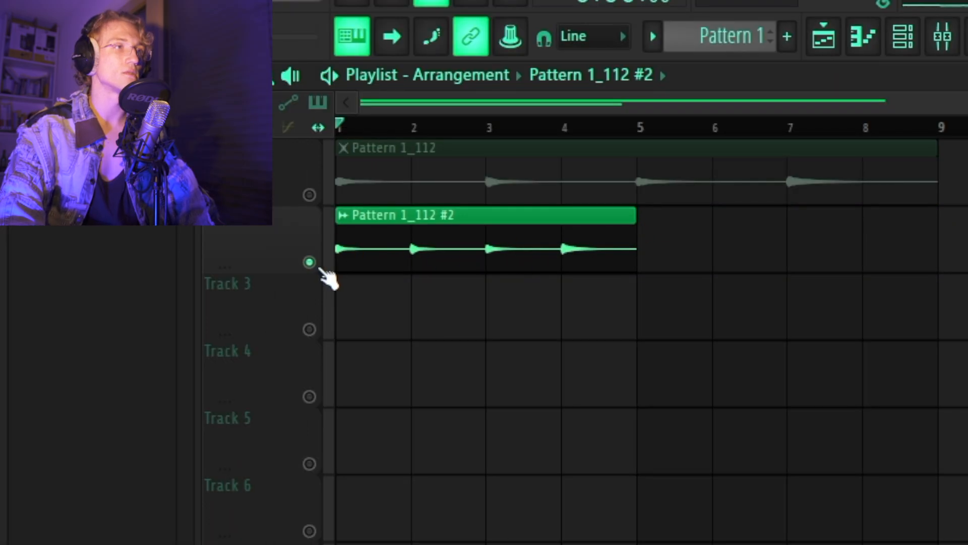
key(space)
key(space)
drag(630, 216, 609, 214)
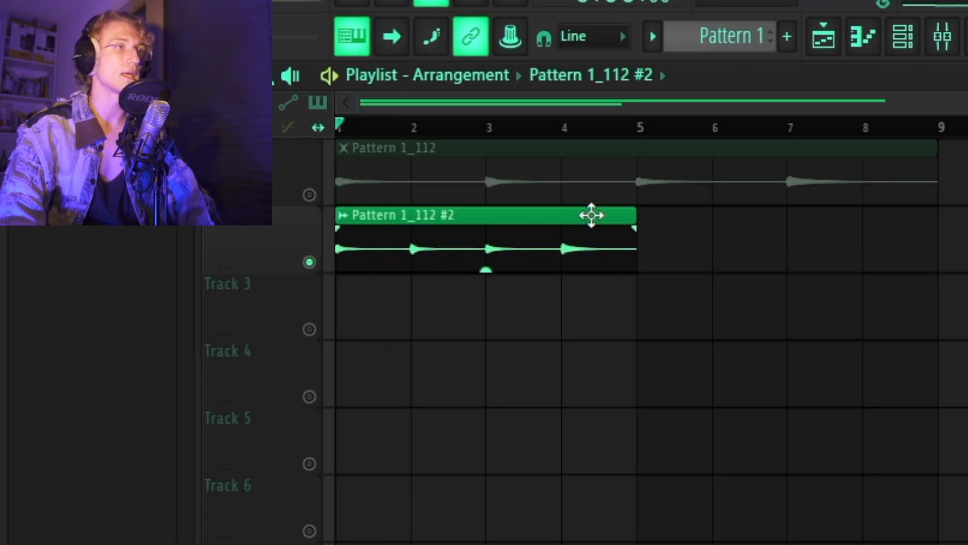
key(space)
key(space)
Move the Track 2 clip to start at bar 2 and slice it into four one-bar pieces.
drag(365, 242, 448, 239)
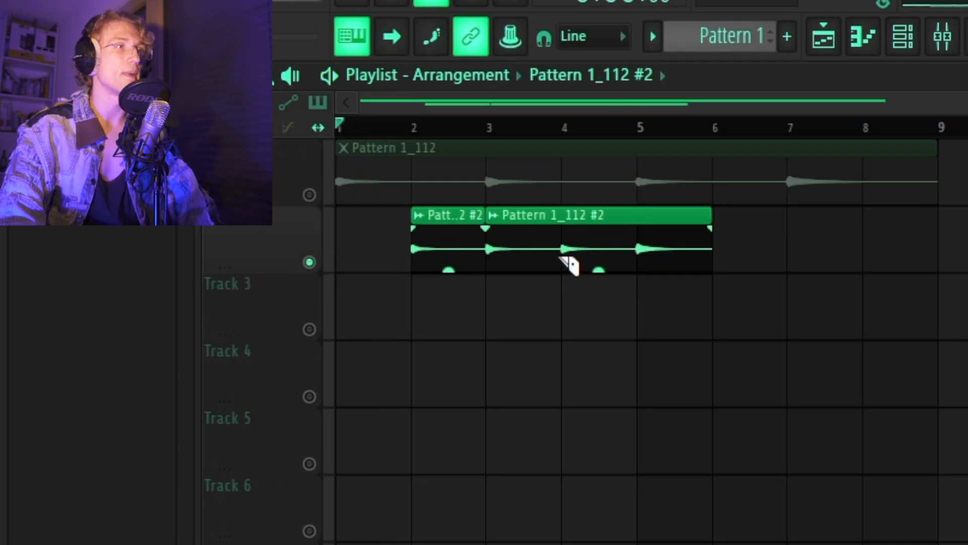
drag(560, 258, 562, 277)
drag(634, 240, 647, 285)
Space the Track 2 slices to start at bars 2, 4, 6 and 8, and audition them together with Track 1.
drag(645, 245, 862, 252)
drag(610, 243, 768, 264)
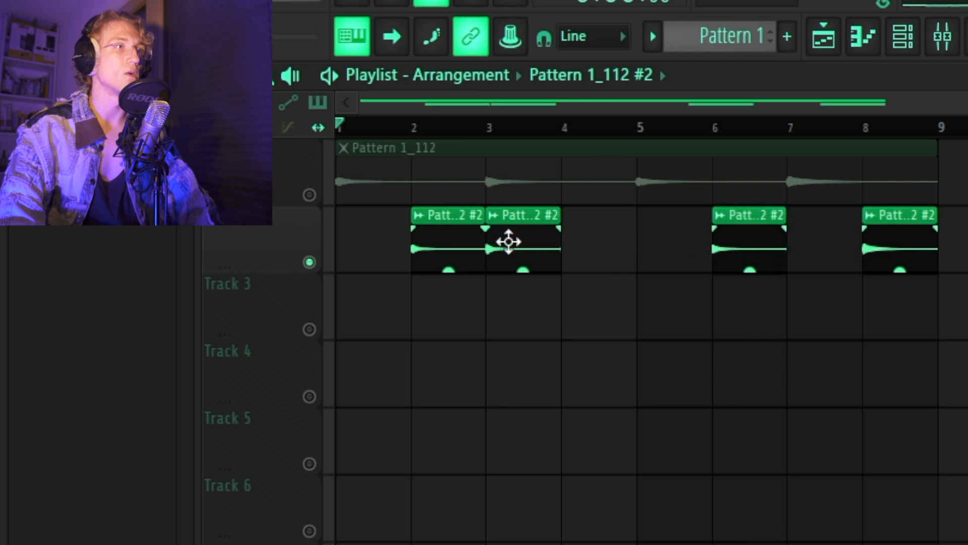
drag(509, 242, 589, 225)
scroll(405, 147, up, 2)
drag(419, 103, 399, 104)
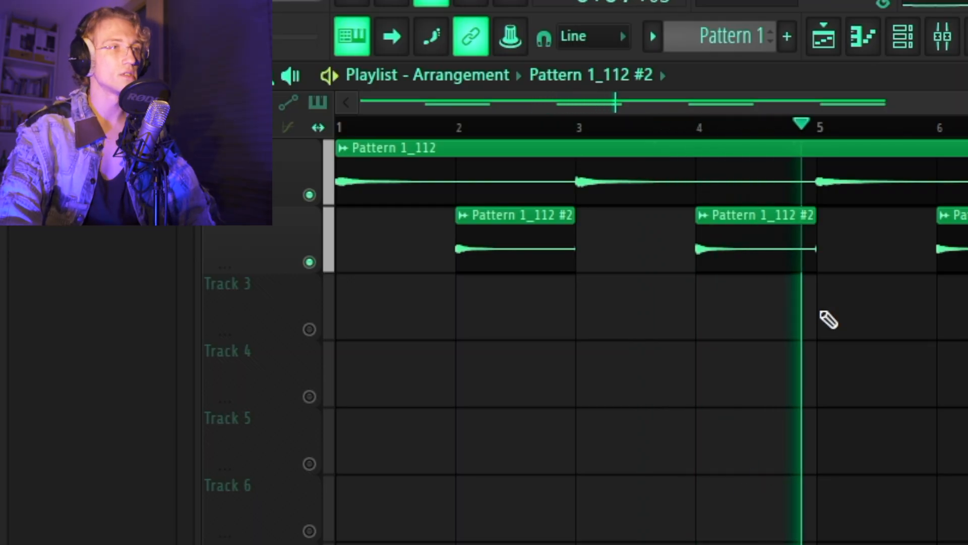
key(space)
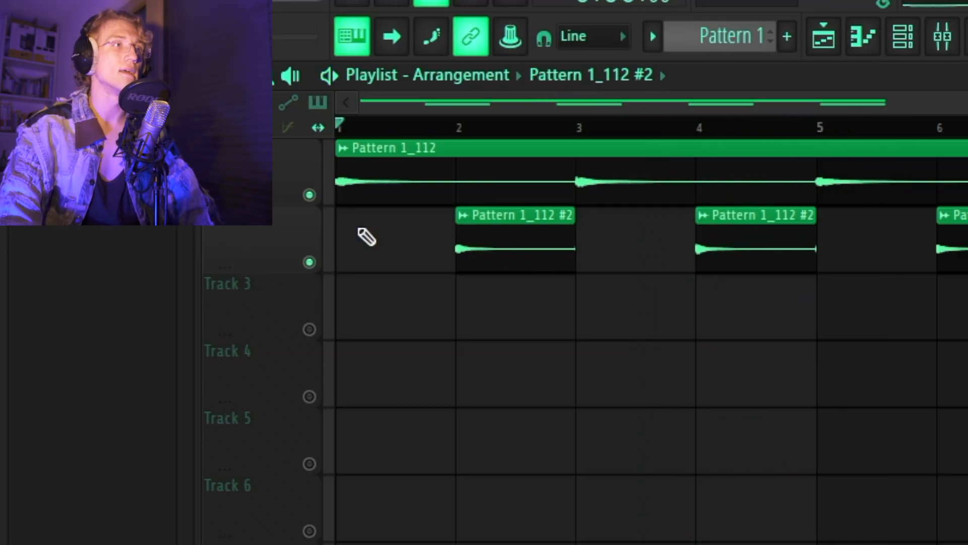
Give the four Track 2 slices fade-ins about half a bar long and audition them.
scroll(447, 252, up, 3)
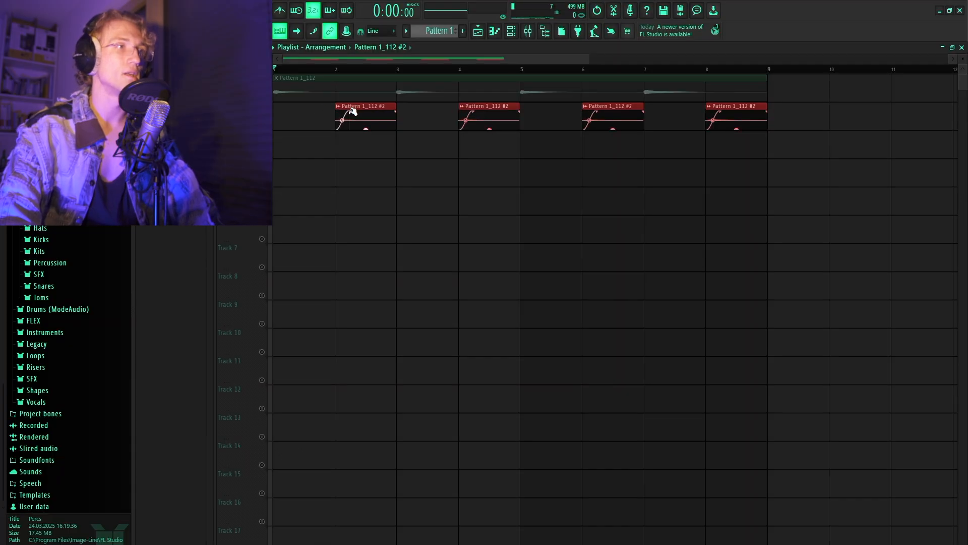
click(336, 71)
key(space)
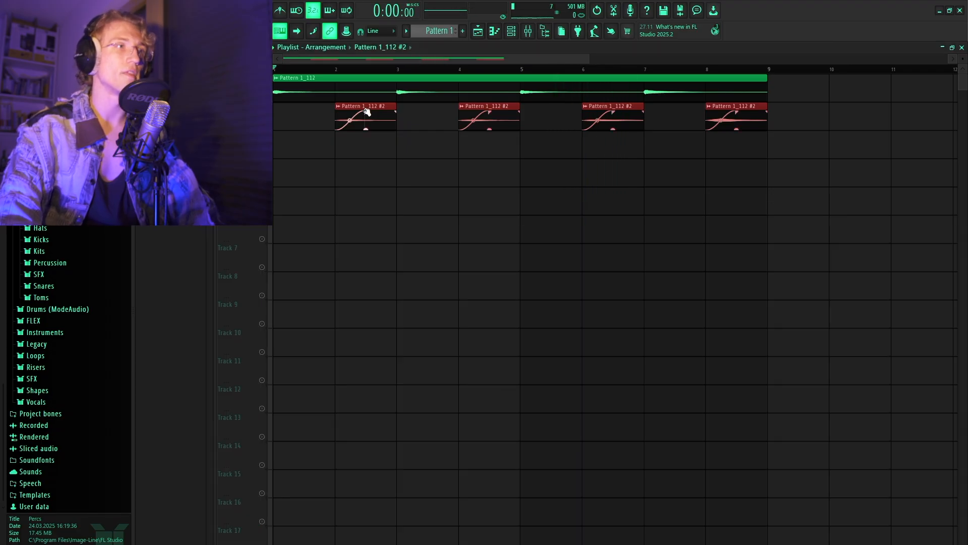
Extend the four Track 2 slices to two bars each and shift them to start about half a bar after each Track 1 chord.
drag(358, 108, 314, 108)
drag(331, 108, 386, 107)
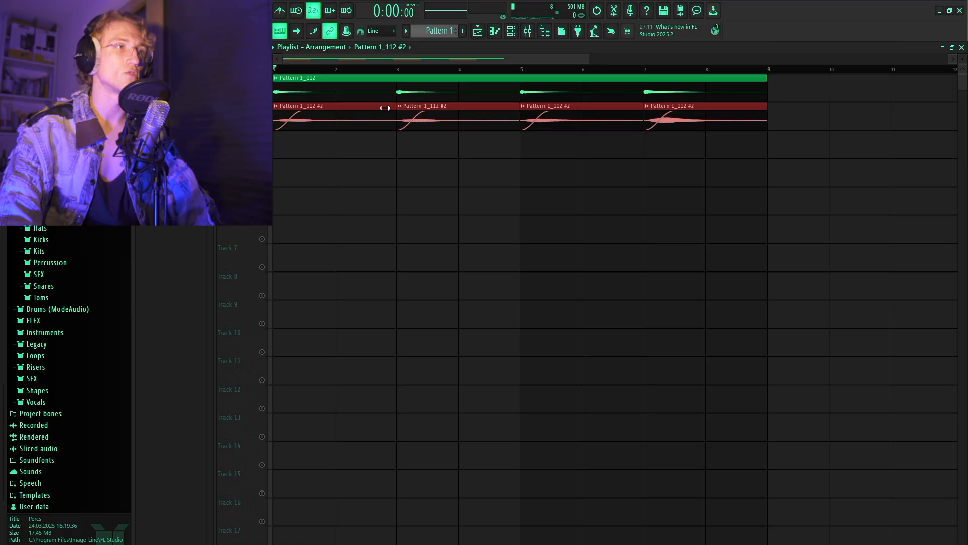
drag(323, 109, 363, 120)
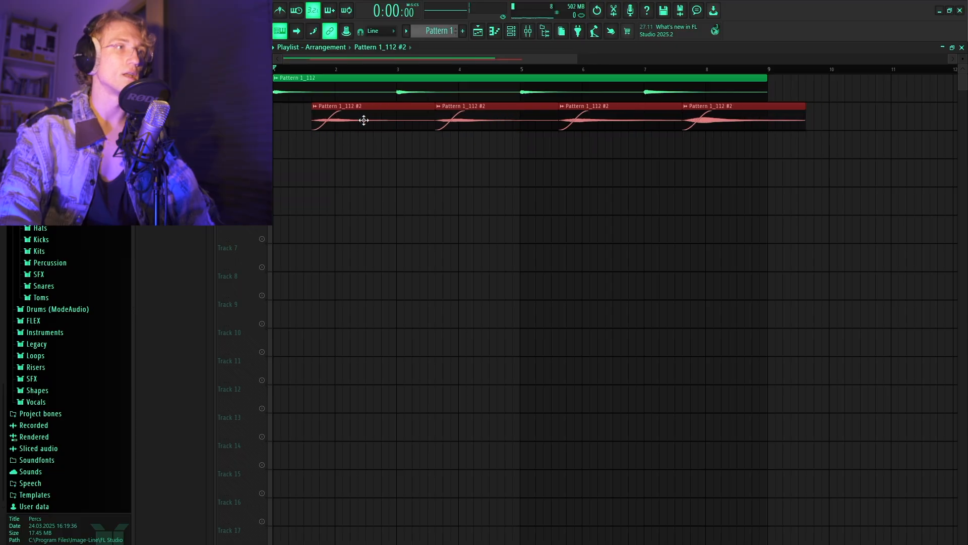
Lengthen the fade-ins on the Track 2 slices to about one bar and audition them.
scroll(302, 134, up, 2)
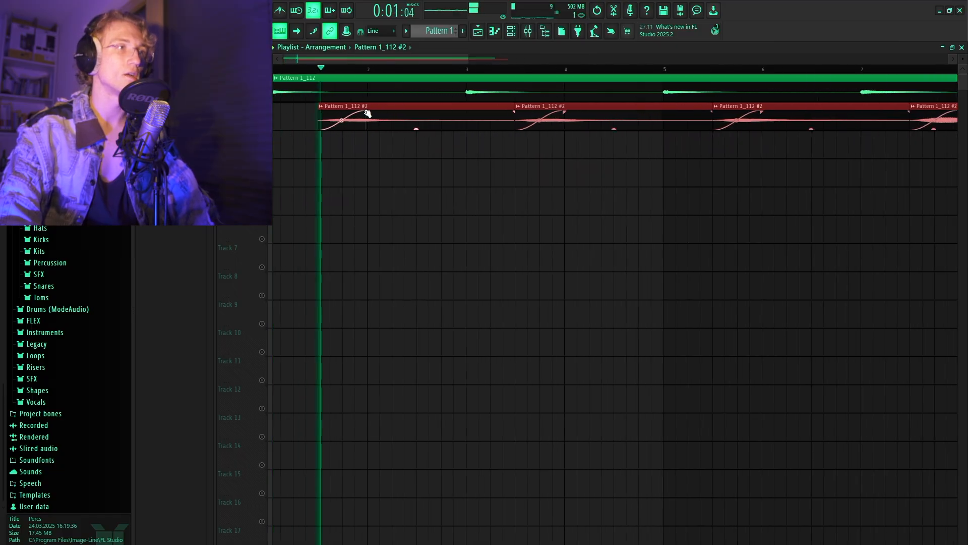
key(space)
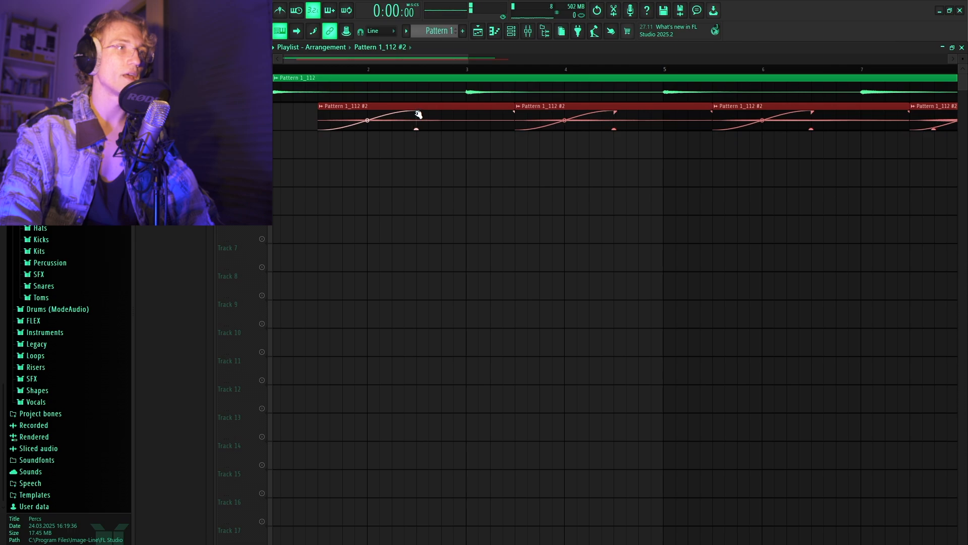
scroll(313, 206, down, 2)
key(space)
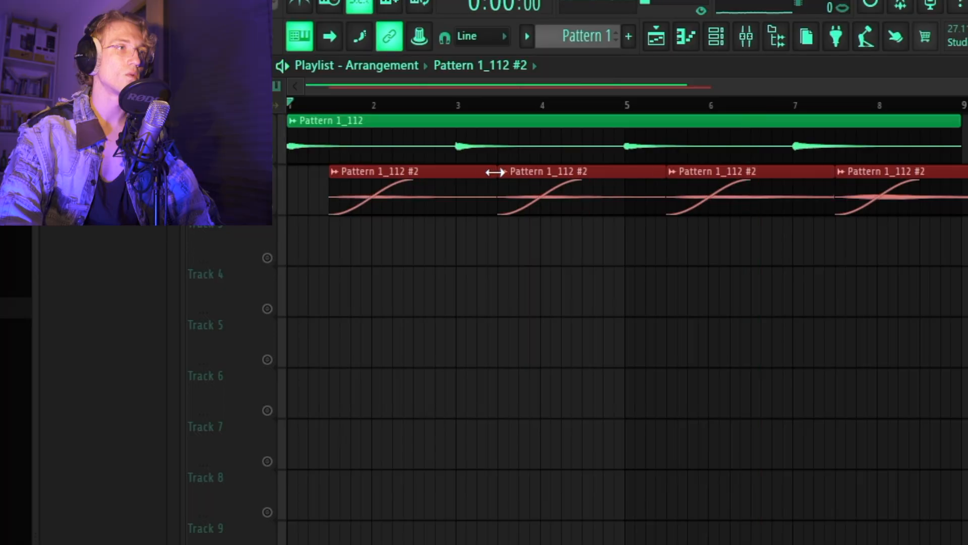
Trim the Track 2 slices to end at bars 3, 5, 7 and 9, and add short fade-outs during playback.
drag(493, 169, 457, 172)
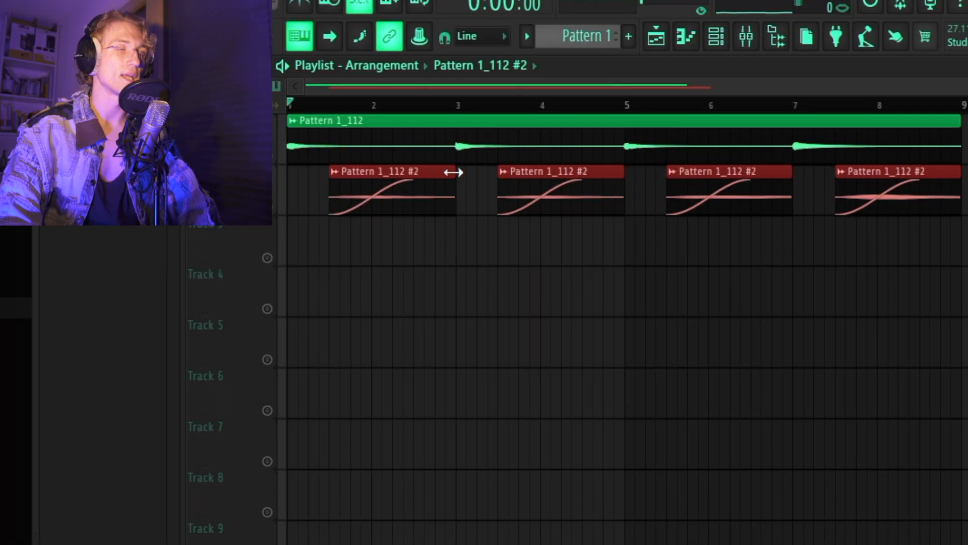
key(space)
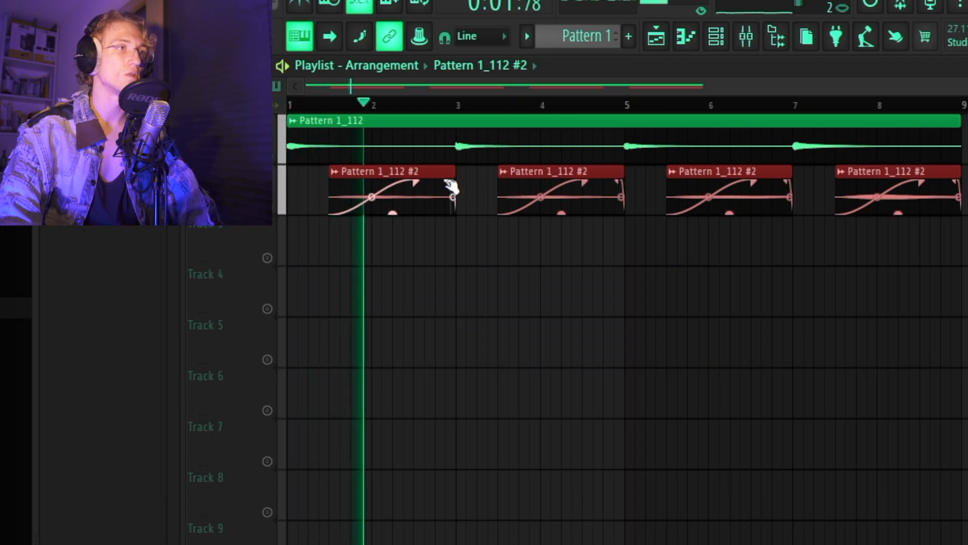
drag(449, 183, 439, 183)
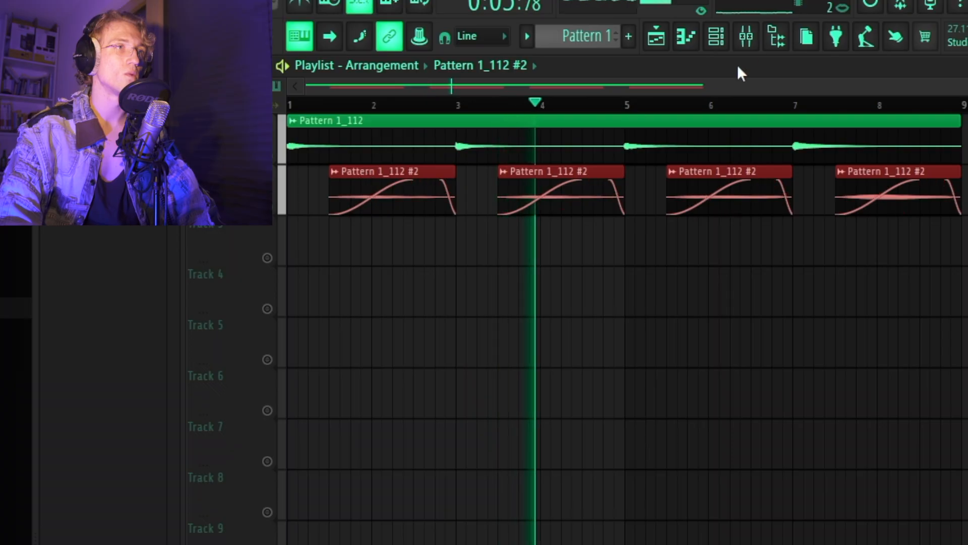
Load Portal into slot 2 of insert 4 and apply its Crystaline Ascent delay preset.
click(746, 36)
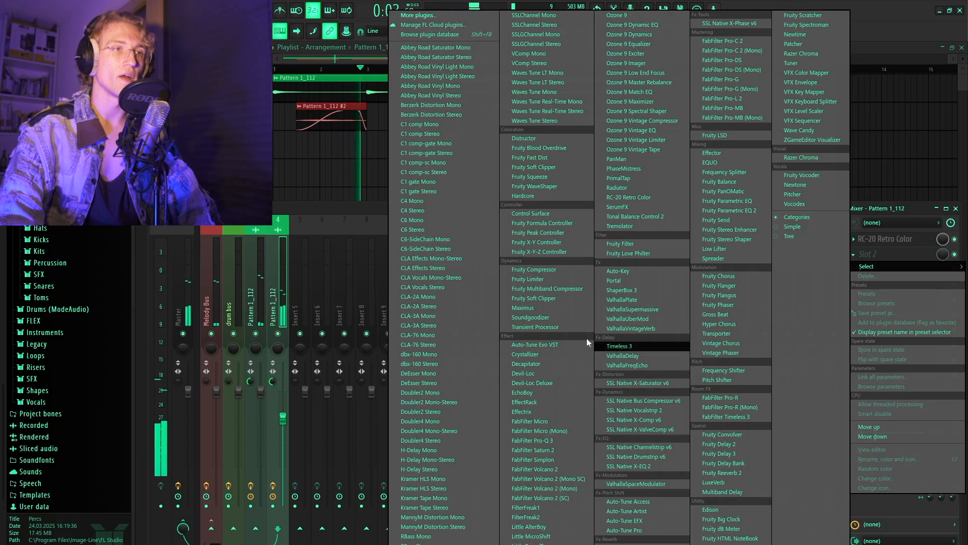
click(613, 281)
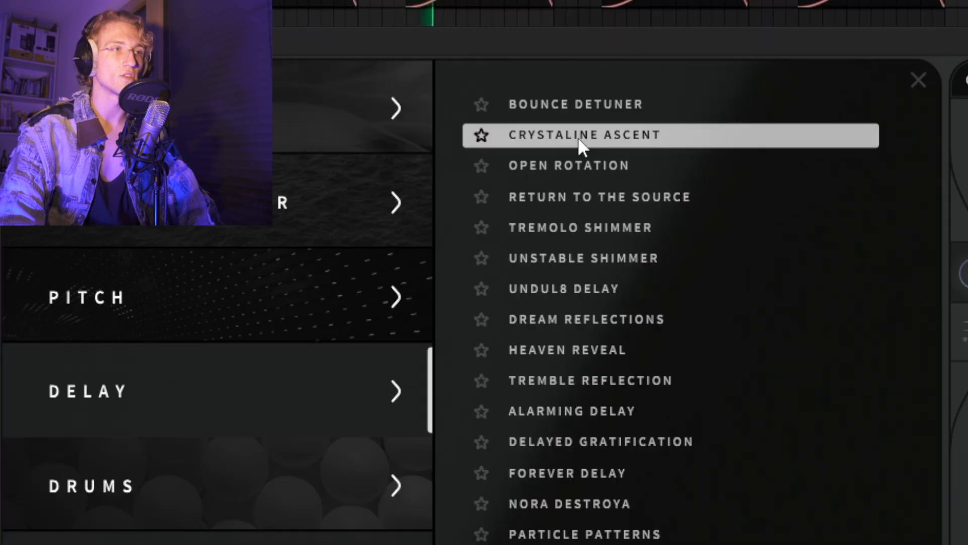
click(662, 145)
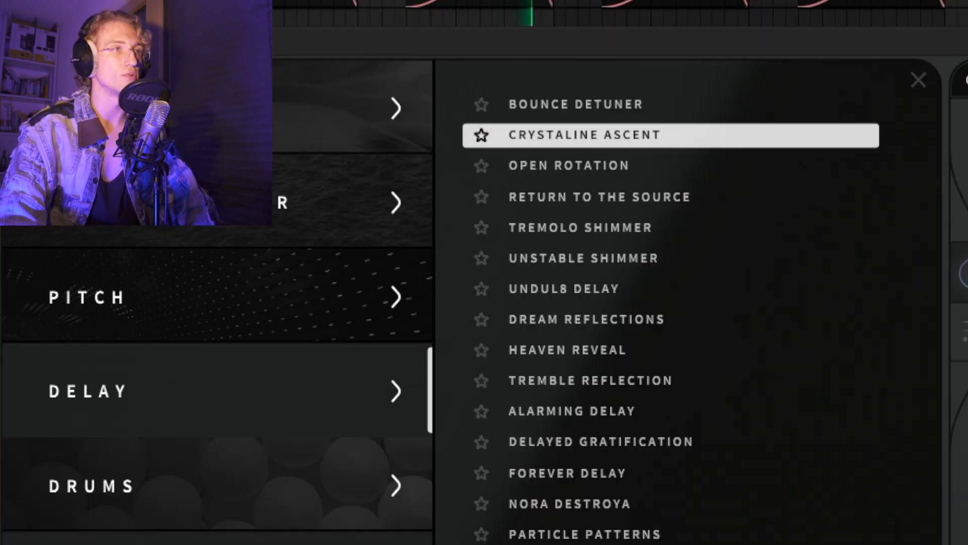
click(964, 321)
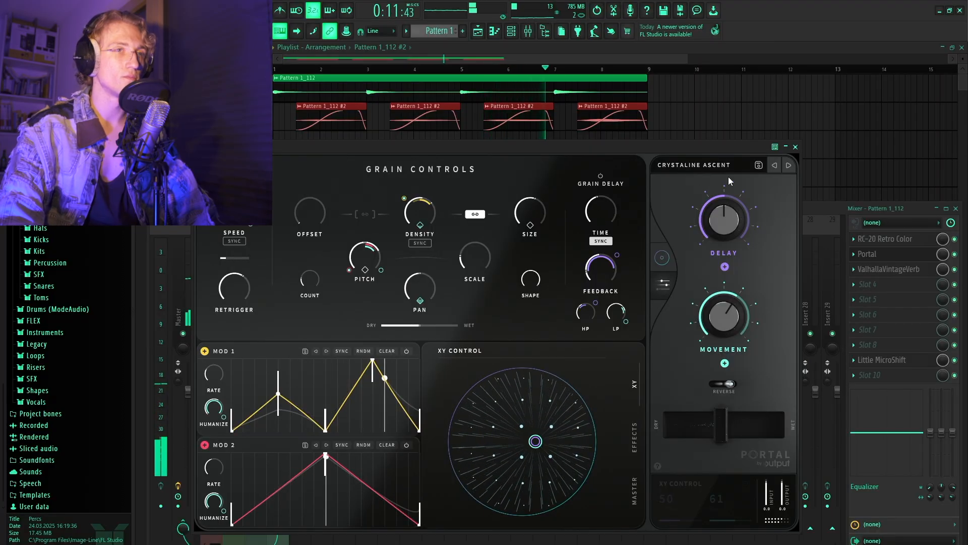
click(795, 147)
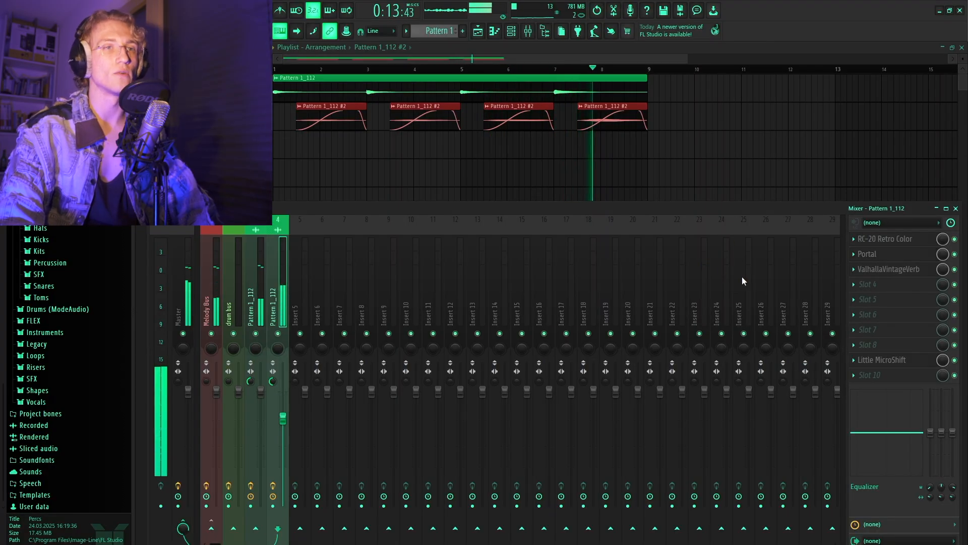
Lower Portal's dry/wet balance to 30 and close the plugin.
click(868, 254)
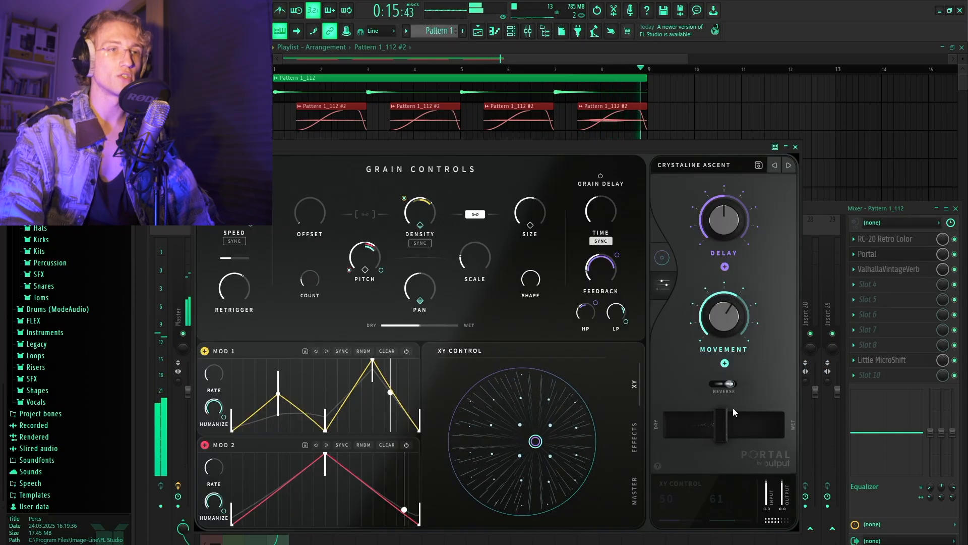
drag(724, 427, 707, 428)
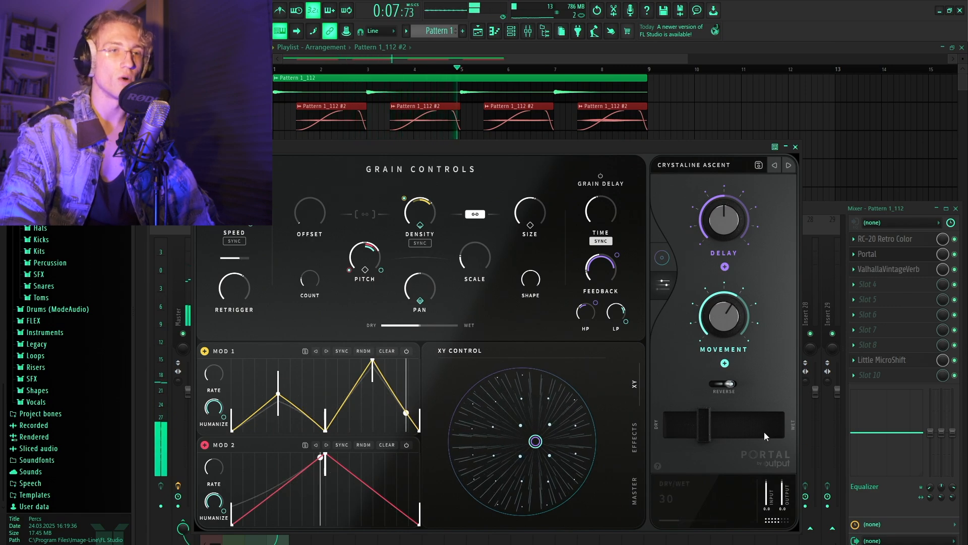
click(795, 147)
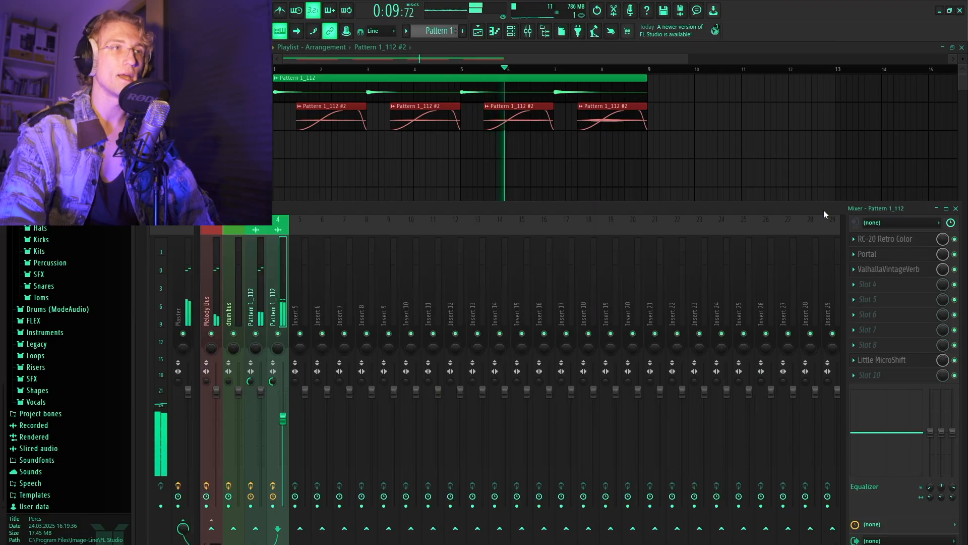
Replace ValhallaVintageVerb in slot 3 of insert 4 with ValhallaSupermassive and apply the 80s Mod Room preset.
click(853, 269)
mouse_move(887, 281)
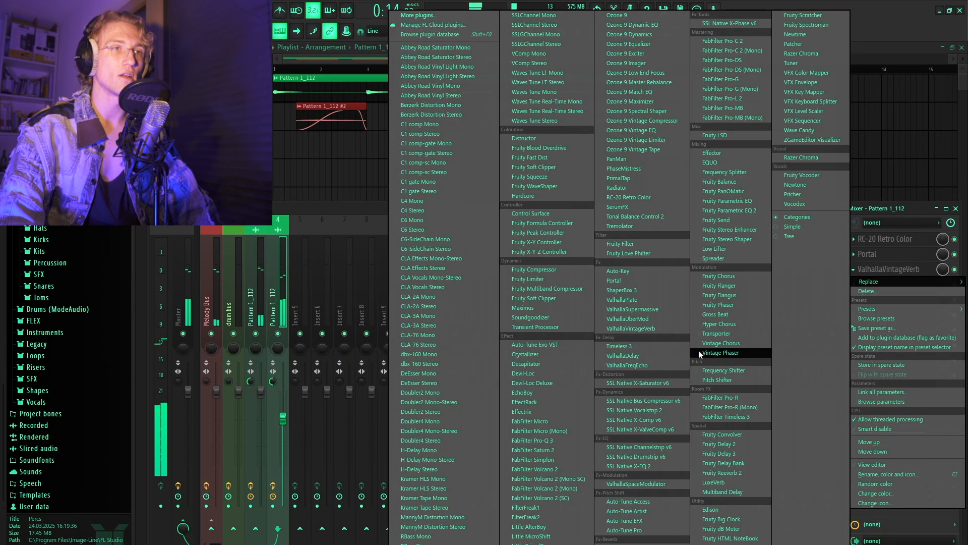
click(636, 309)
click(444, 297)
mouse_move(457, 404)
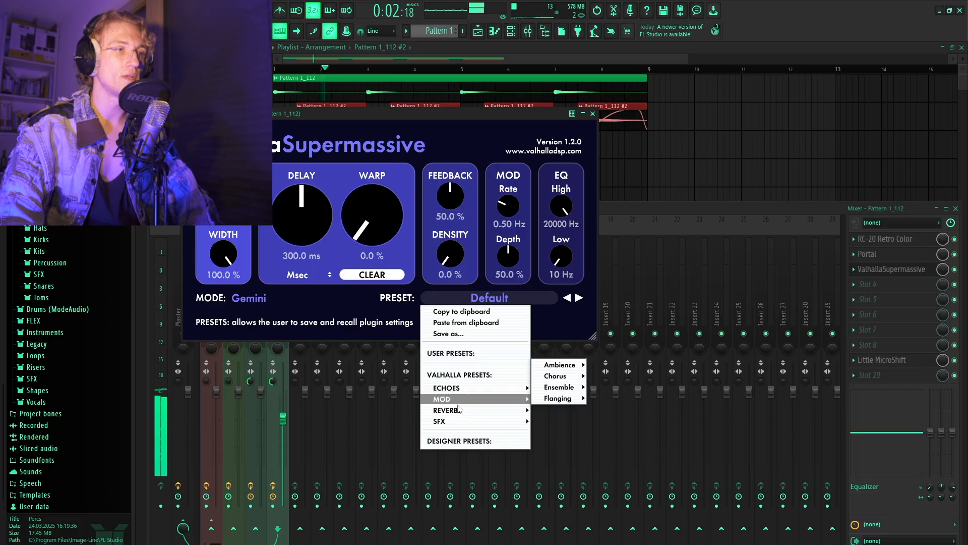
mouse_move(557, 387)
click(640, 244)
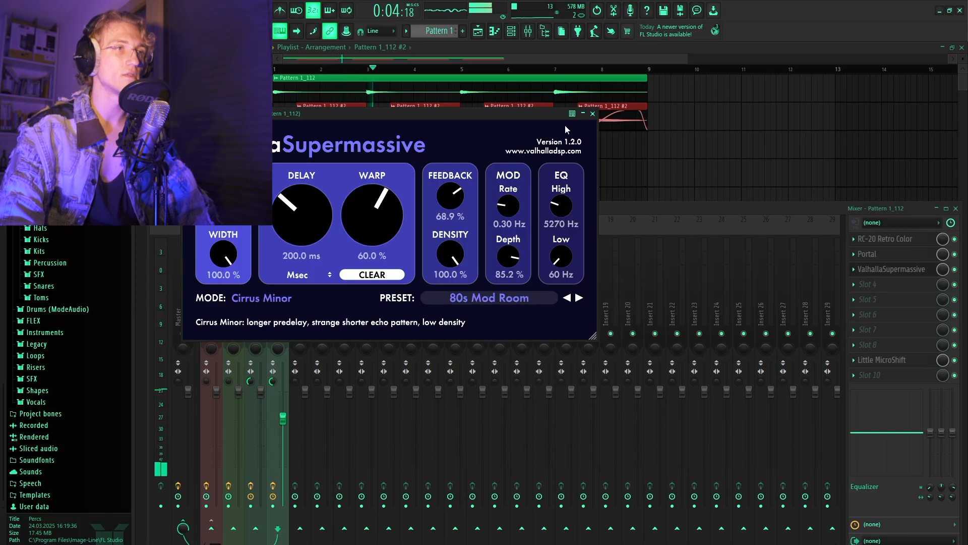
click(593, 113)
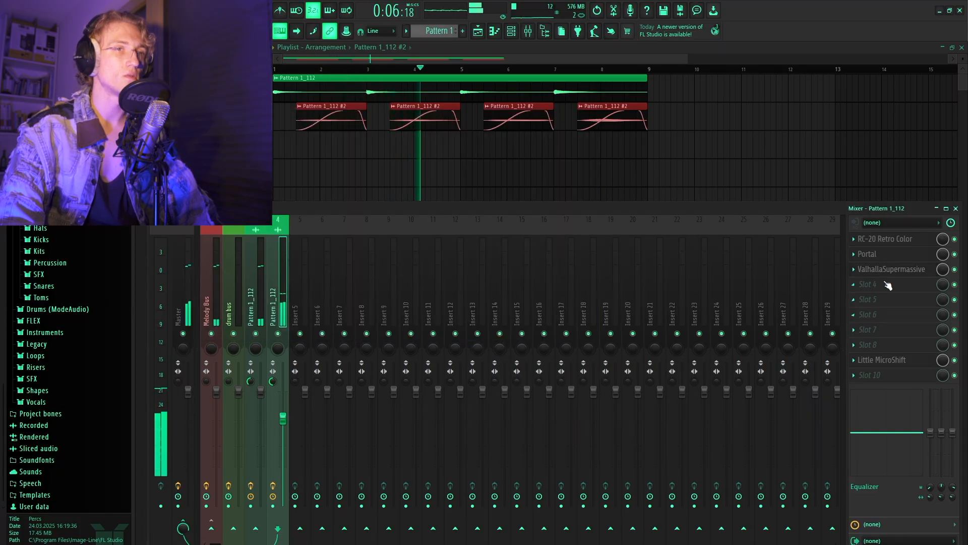
Load ValhallaVintageVerb into slot 5 of insert 4 with a decay of 1.99 s and a mix of about 80%.
click(868, 299)
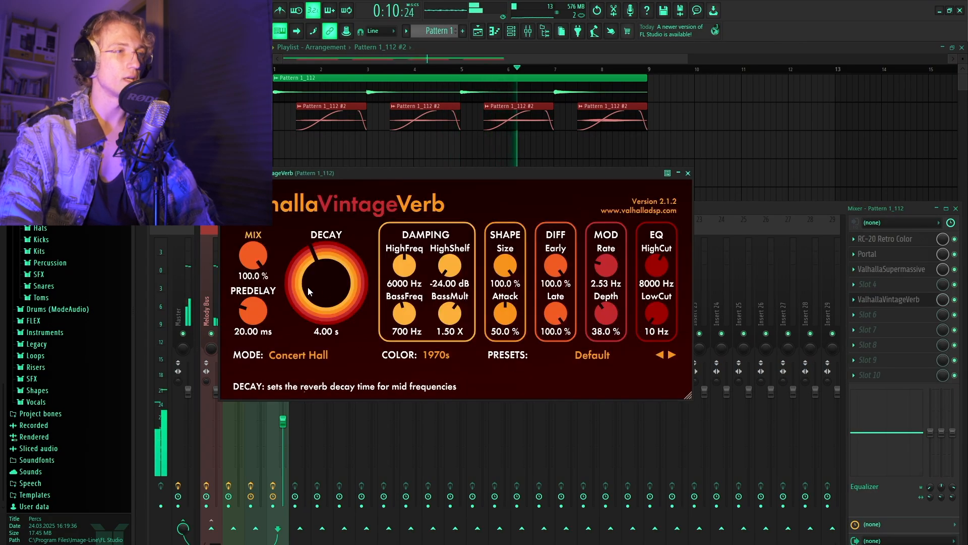
drag(320, 300, 320, 309)
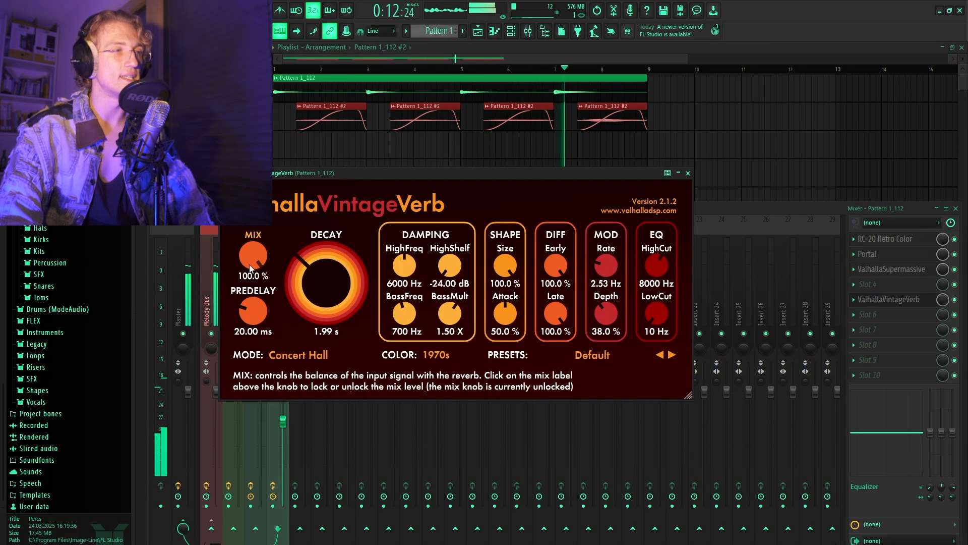
mouse_move(253, 256)
mouse_down()
mouse_move(248, 288)
mouse_move(254, 273)
mouse_up()
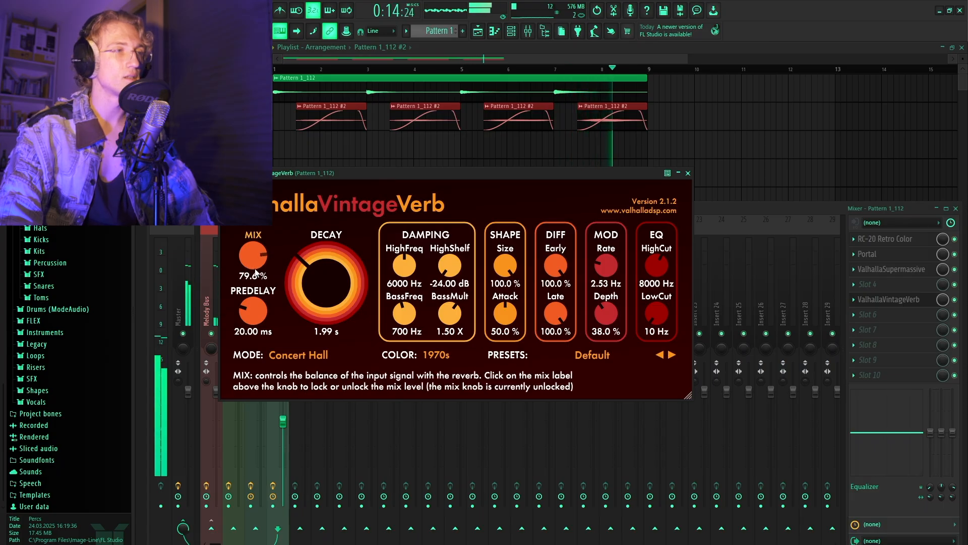
Close the reverb on insert 4, lower the insert's volume fader slightly and return to the playlist.
key(Escape)
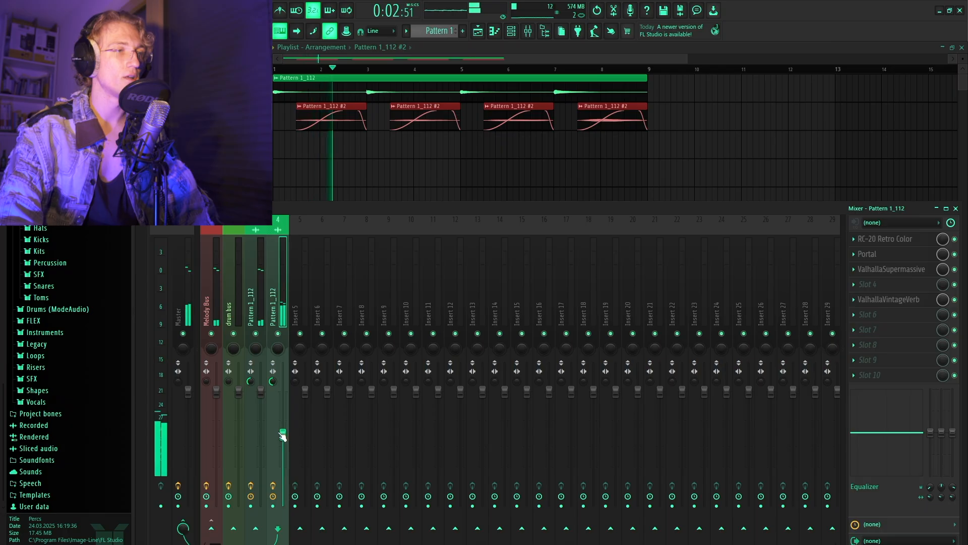
key(F9)
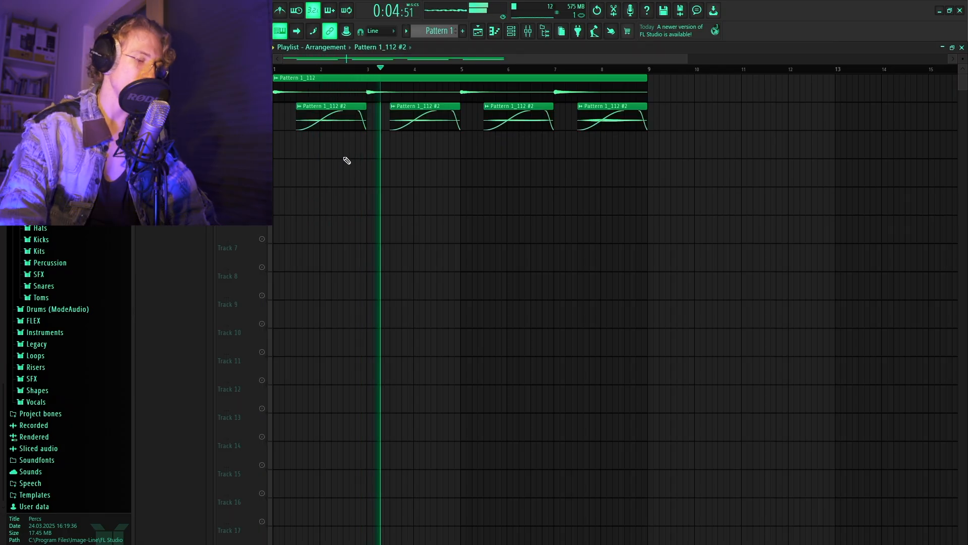
key(F9)
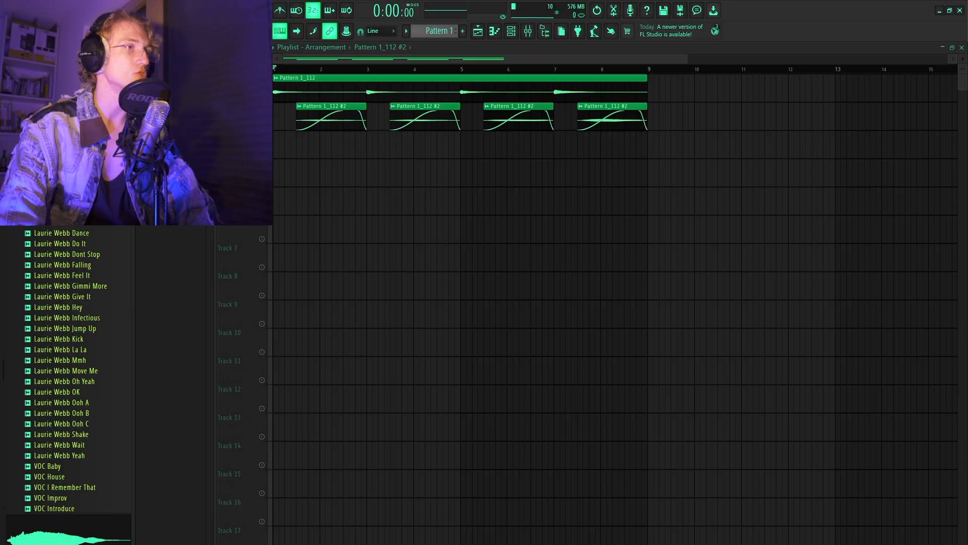
Place the Laurie Webb Ahh B vocal sample on track 3 at beat 2 of bar 1 and route it to mixer insert 5.
drag(292, 173, 325, 152)
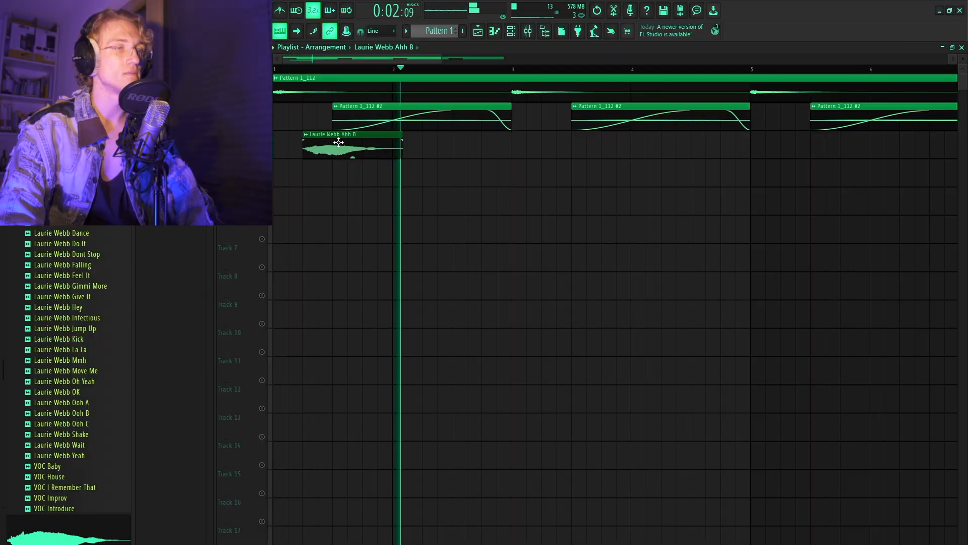
double_click(335, 142)
key(space)
key(ctrl+l)
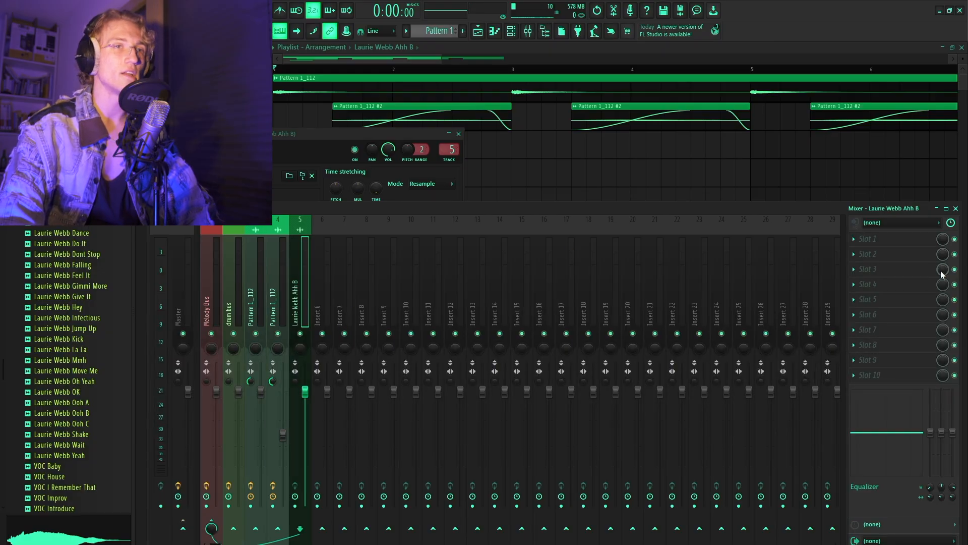
Load Auto-Tune Pro into slot 1 of insert 5, set its key to D# and replace the chromatic scale.
click(867, 239)
mouse_move(865, 251)
click(626, 530)
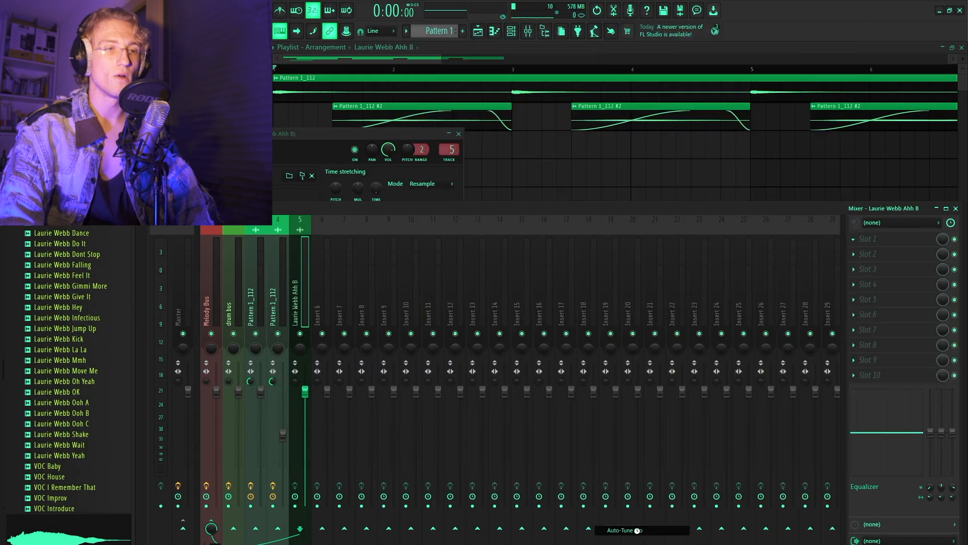
click(344, 172)
click(366, 211)
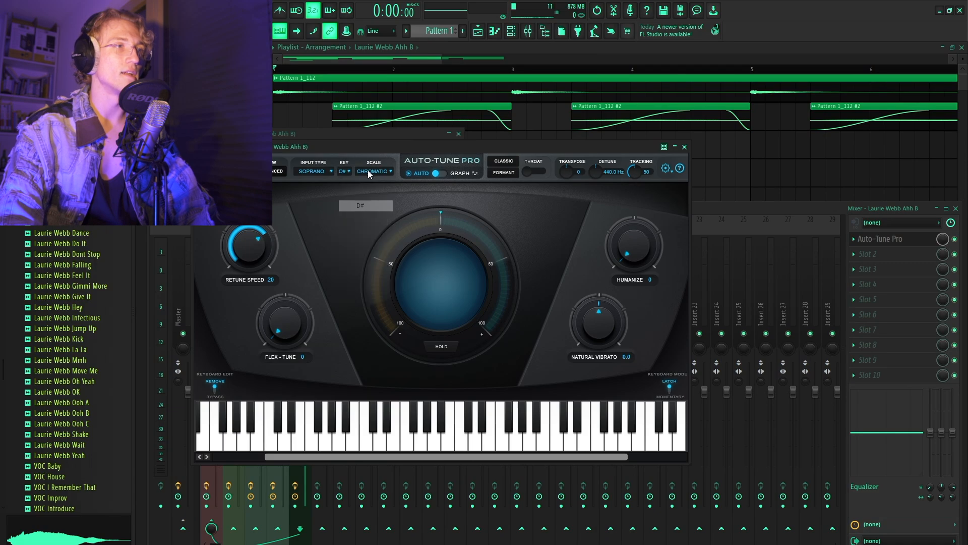
click(374, 171)
click(383, 185)
click(537, 128)
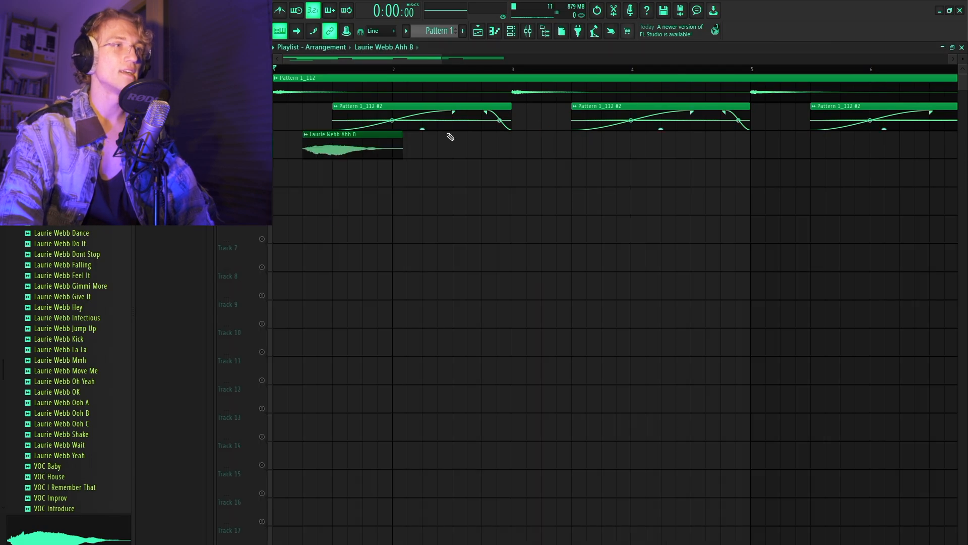
Lower the time-stretching pitch of the Laurie Webb Ahh B clip while checking it against the melody.
double_click(363, 155)
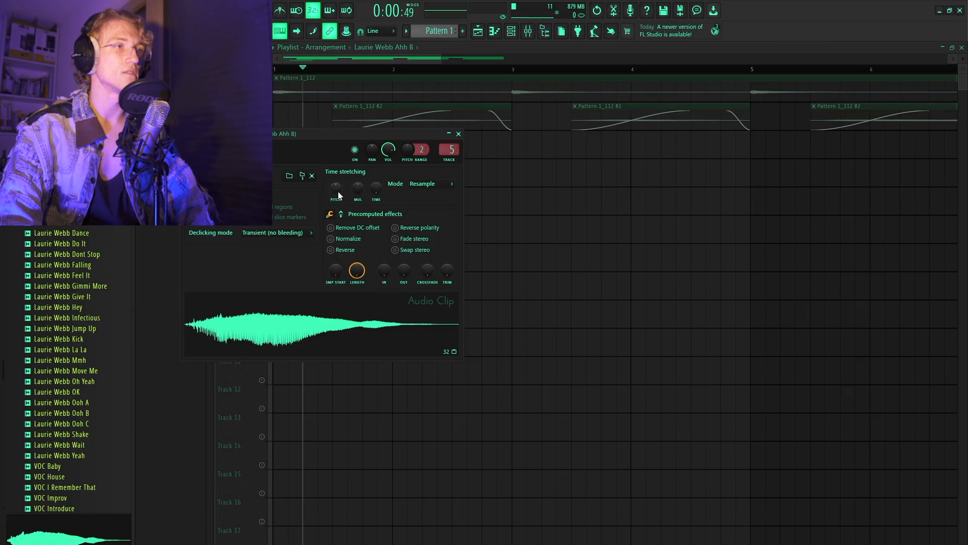
drag(335, 188, 337, 188)
key(space)
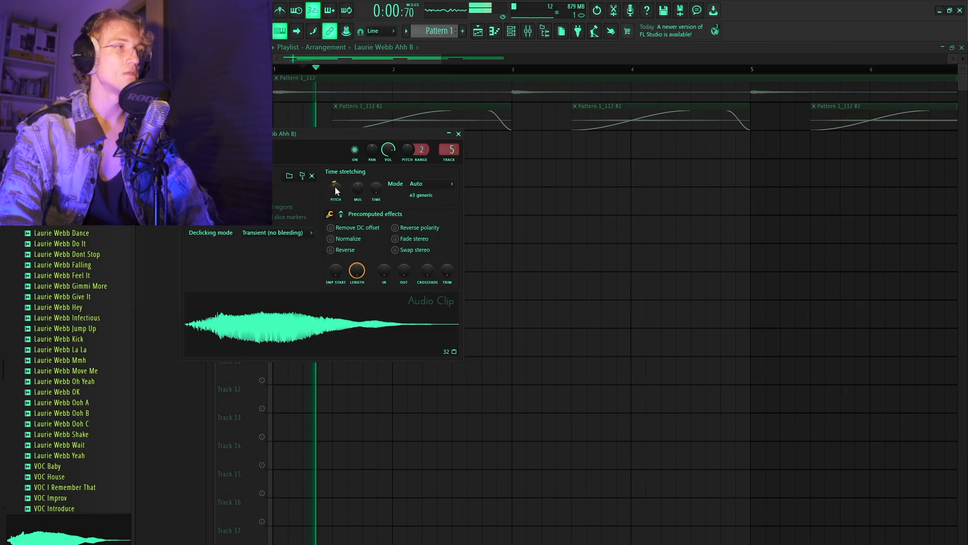
key(Escape)
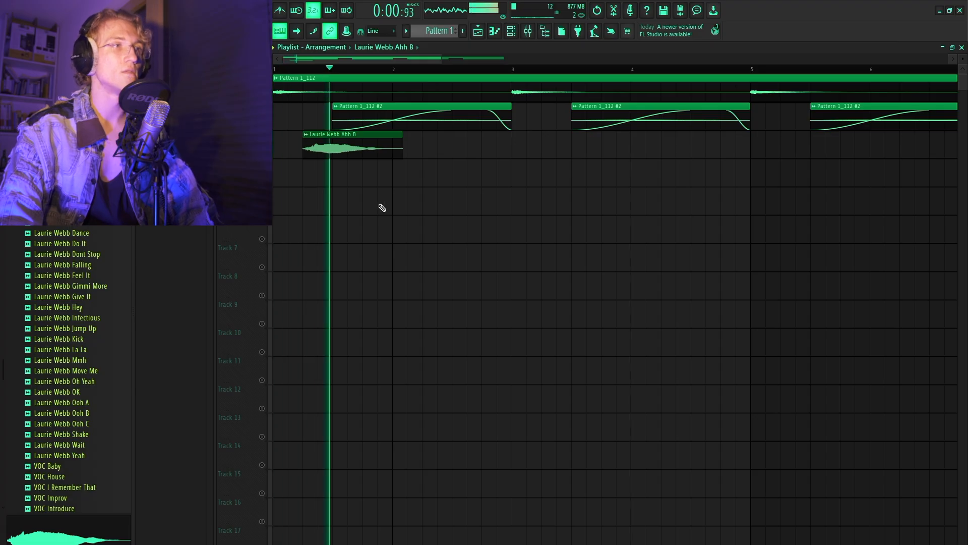
double_click(347, 149)
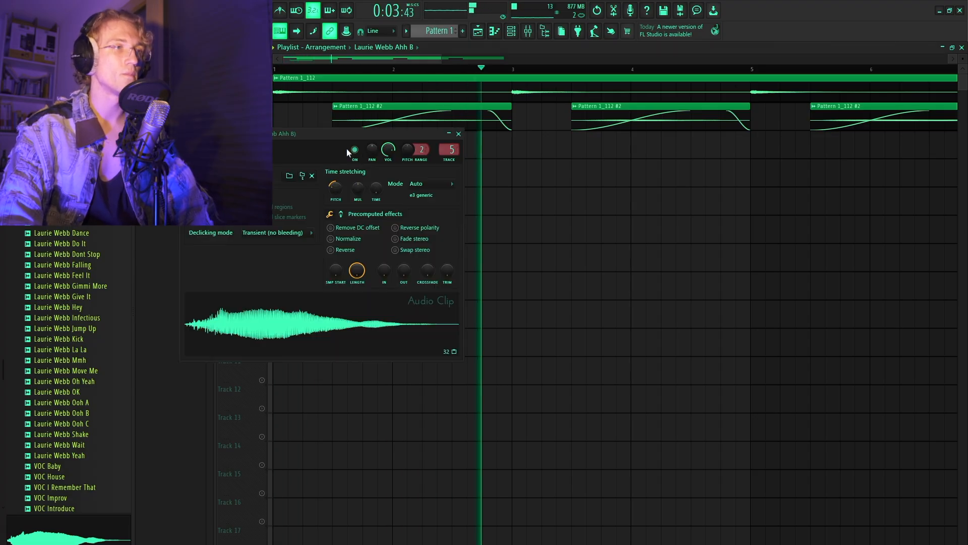
click(458, 134)
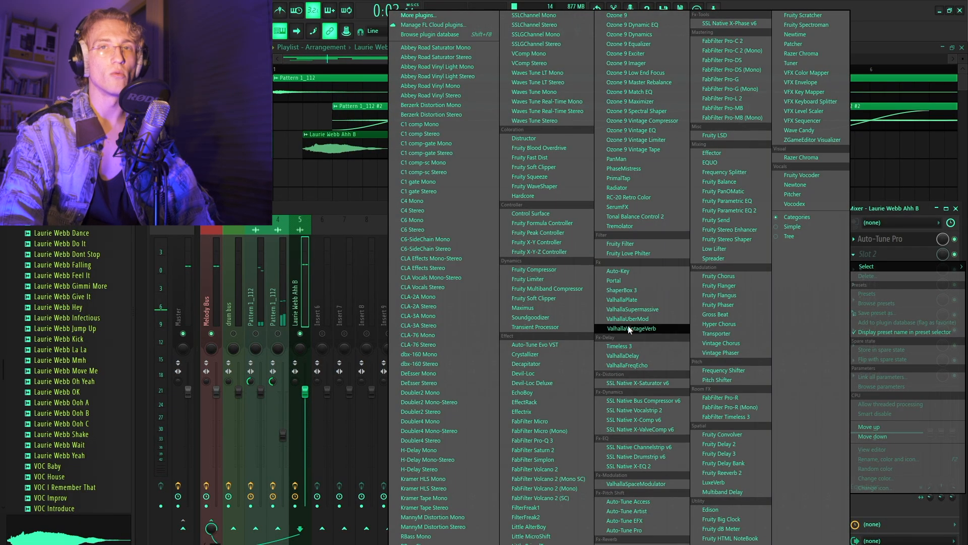
Load Fruity Parametric EQ 2 into slot 2 of insert 5 and make band 7 a low pass with a lowered cutoff.
click(722, 210)
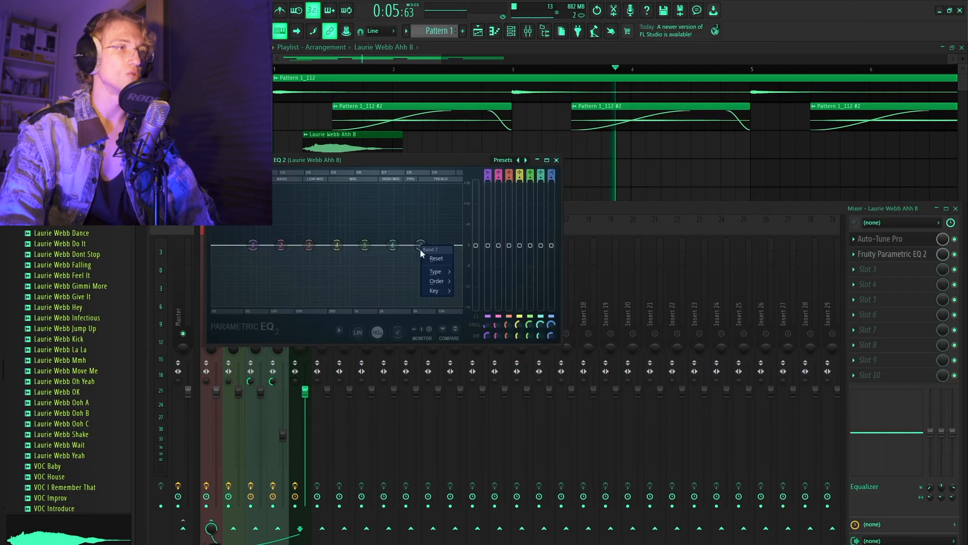
mouse_move(436, 272)
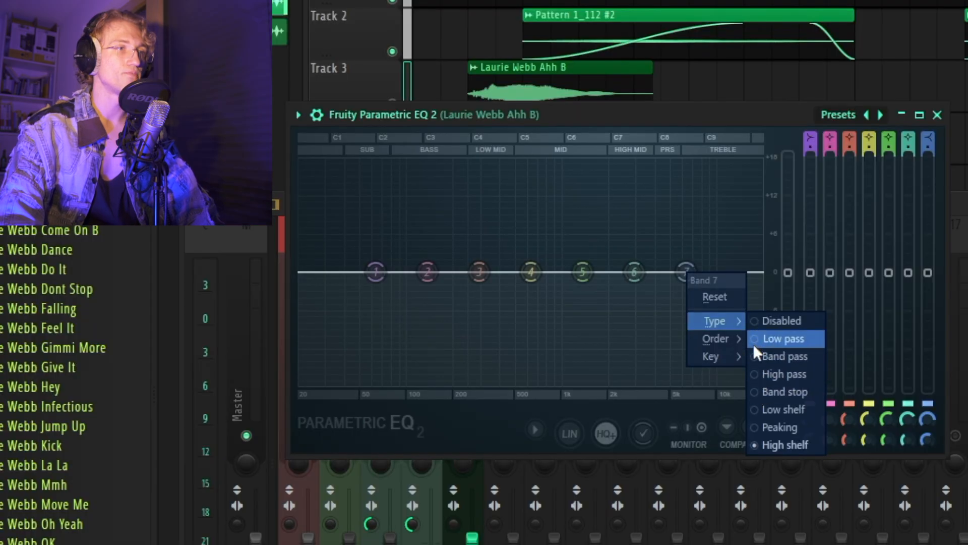
click(753, 345)
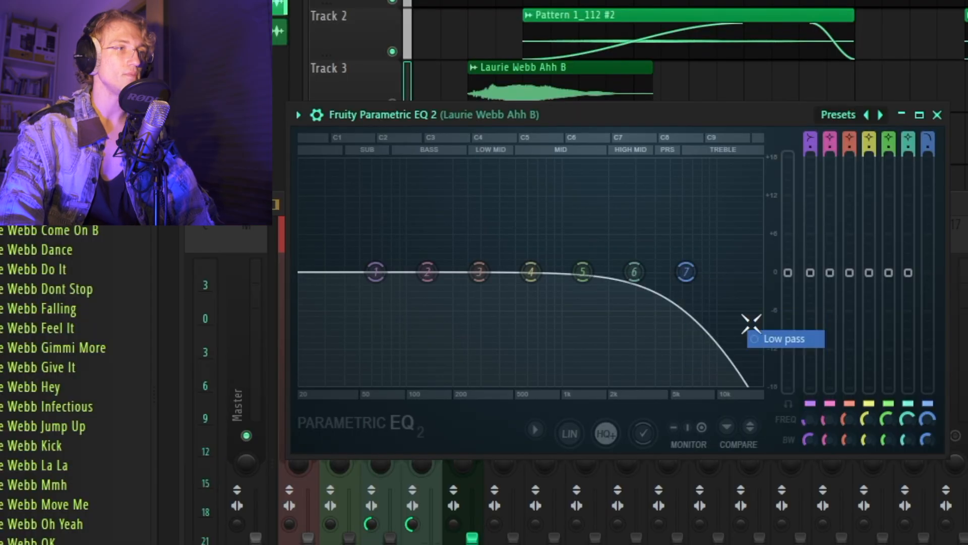
drag(686, 271, 614, 273)
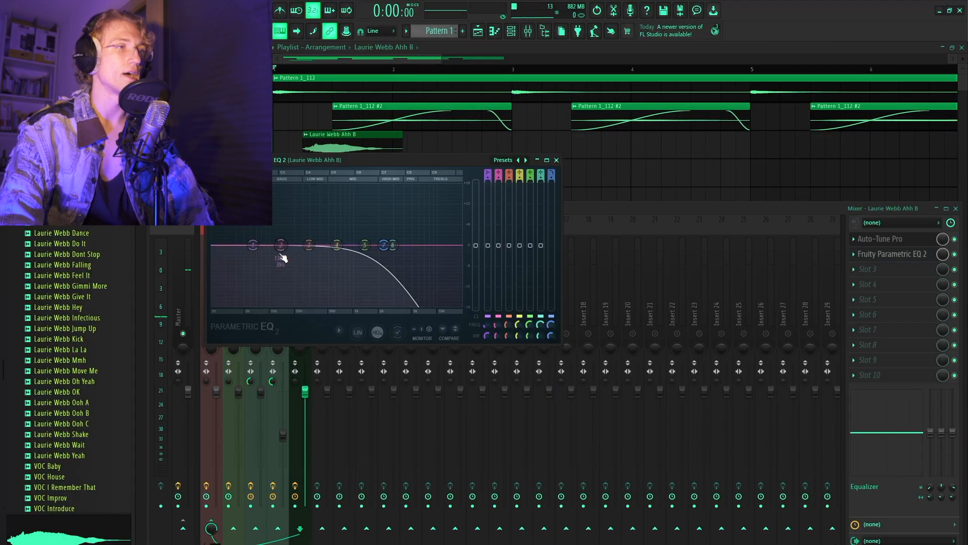
click(257, 225)
key(space)
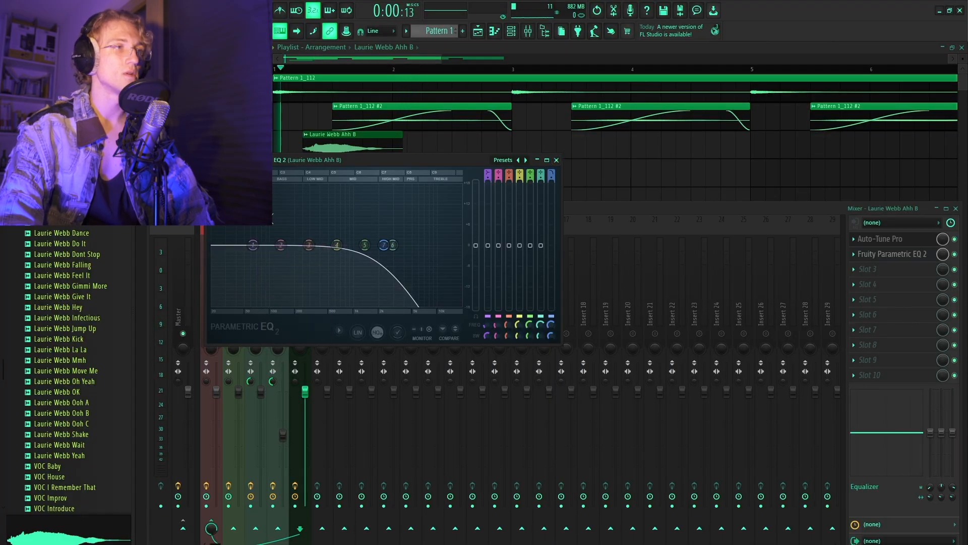
key(Escape)
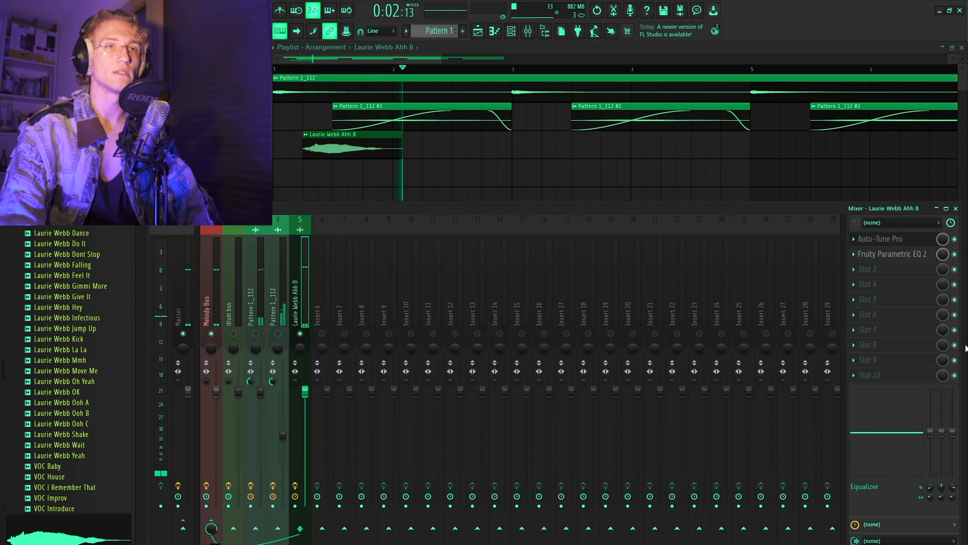
Load ValhallaSupermassive into slot 3 of insert 5, apply a reverb preset and play the arrangement.
click(877, 275)
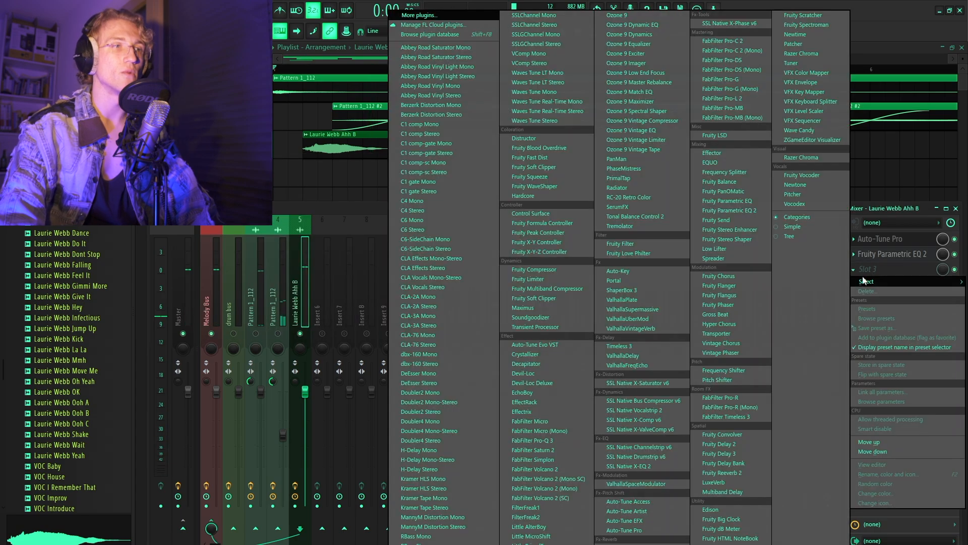
click(653, 309)
click(526, 357)
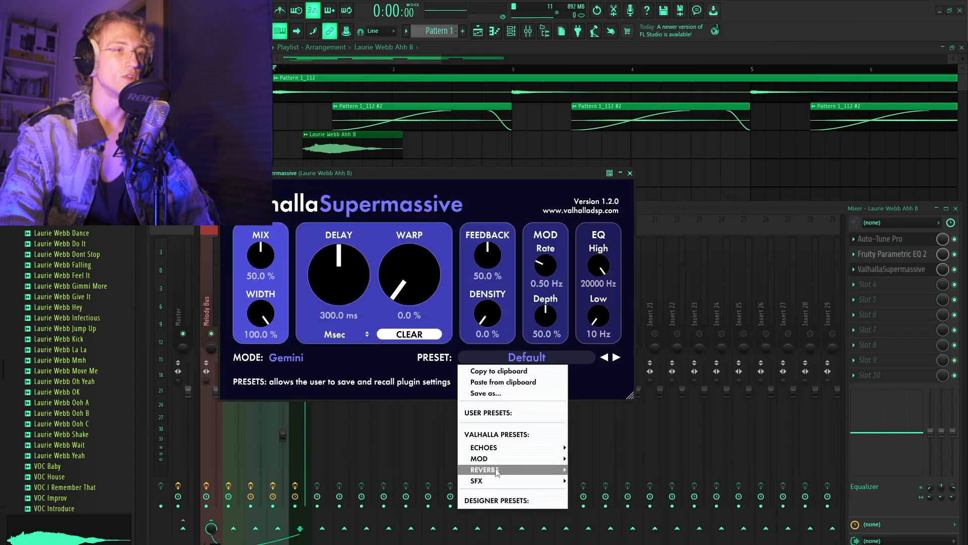
mouse_move(505, 470)
key(Escape)
key(space)
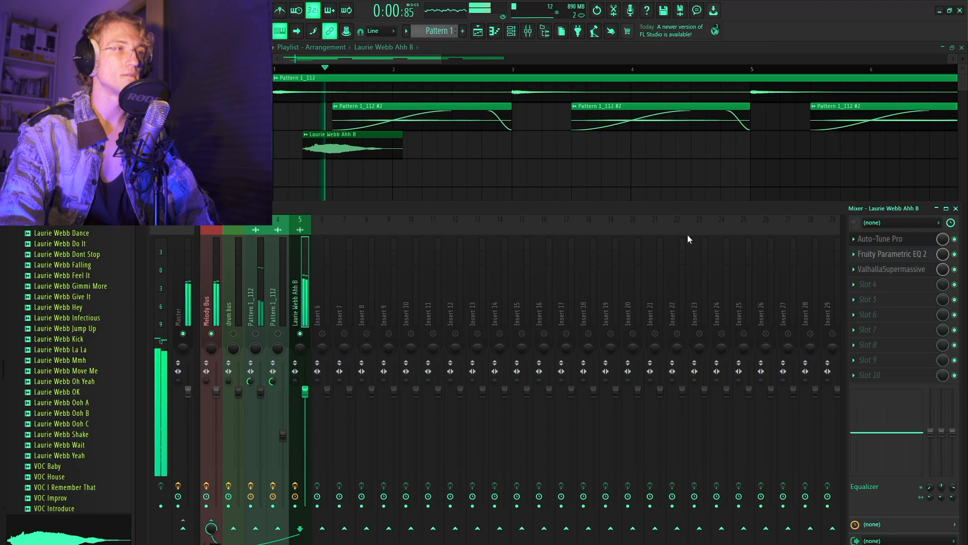
Load RC-20 Retro Color on insert 5 and turn its Space effect up to 39%.
click(890, 270)
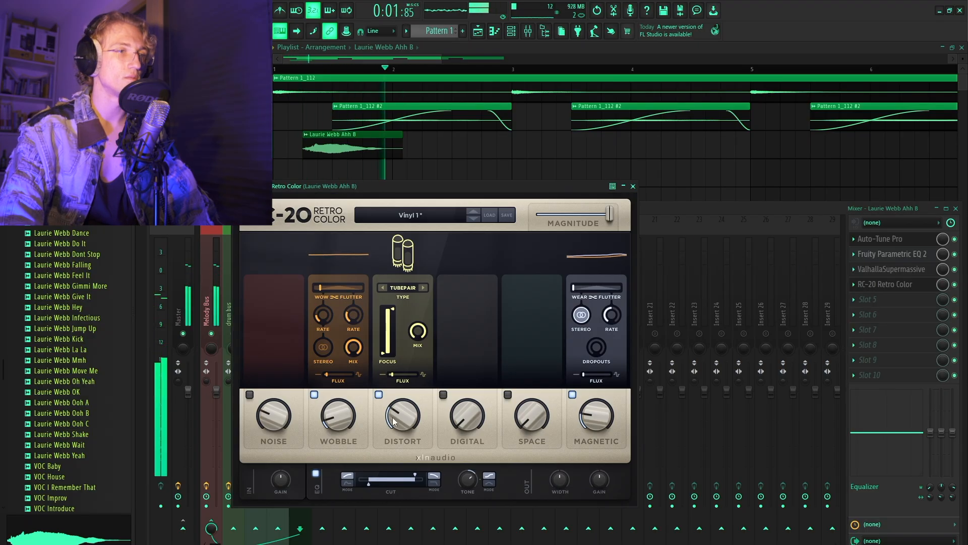
drag(533, 417, 526, 372)
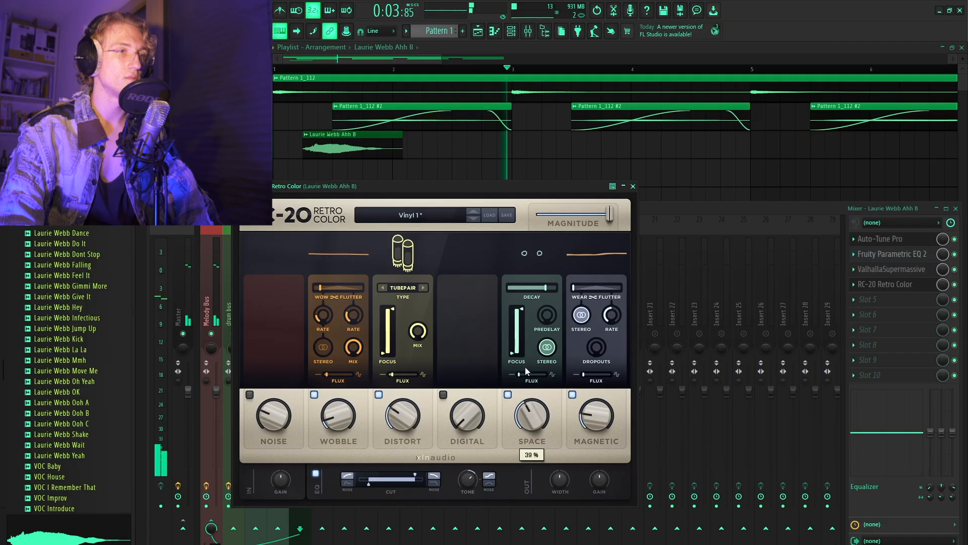
Load Fruity Love Philter into slot 5 of insert 5 and lower the vocal insert's volume fader considerably.
click(879, 300)
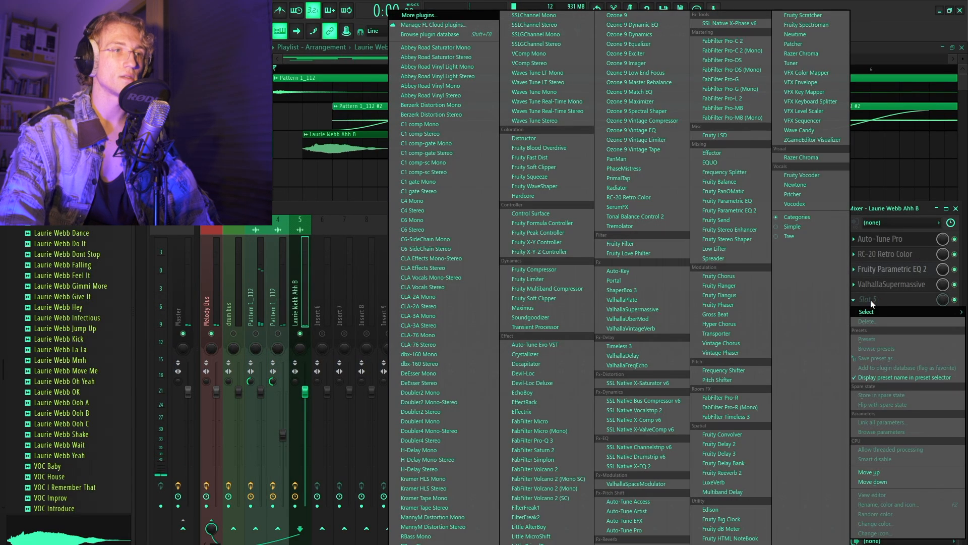
click(622, 252)
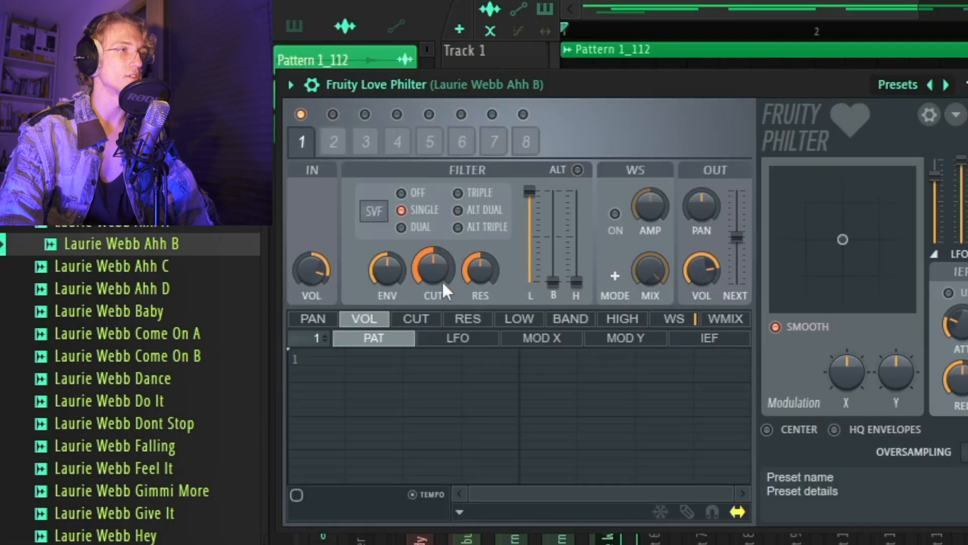
scroll(438, 278, down, 2)
key(space)
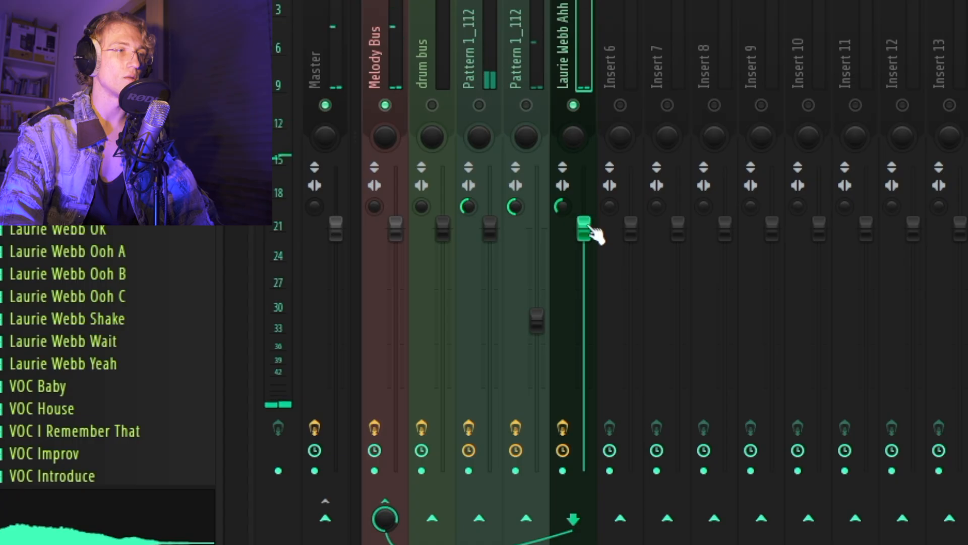
drag(591, 229, 588, 386)
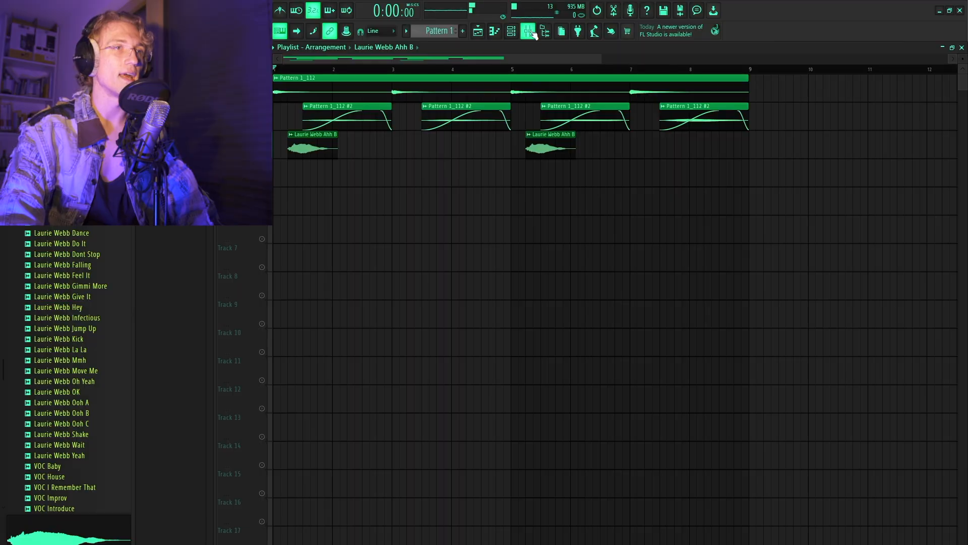
Load a second ValhallaSupermassive into slot 5 of insert 5 and apply the Swelling Quarters vocal echo preset.
click(529, 31)
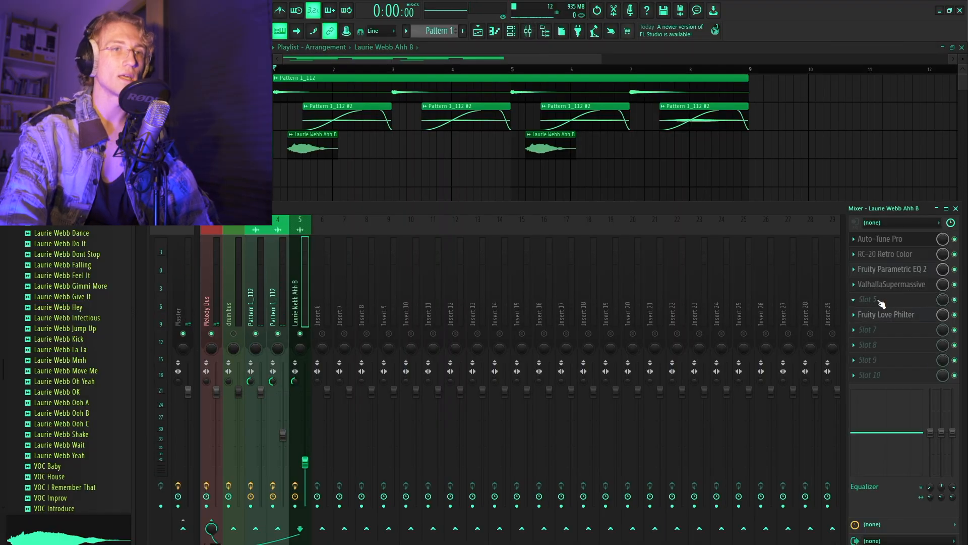
click(880, 302)
click(625, 309)
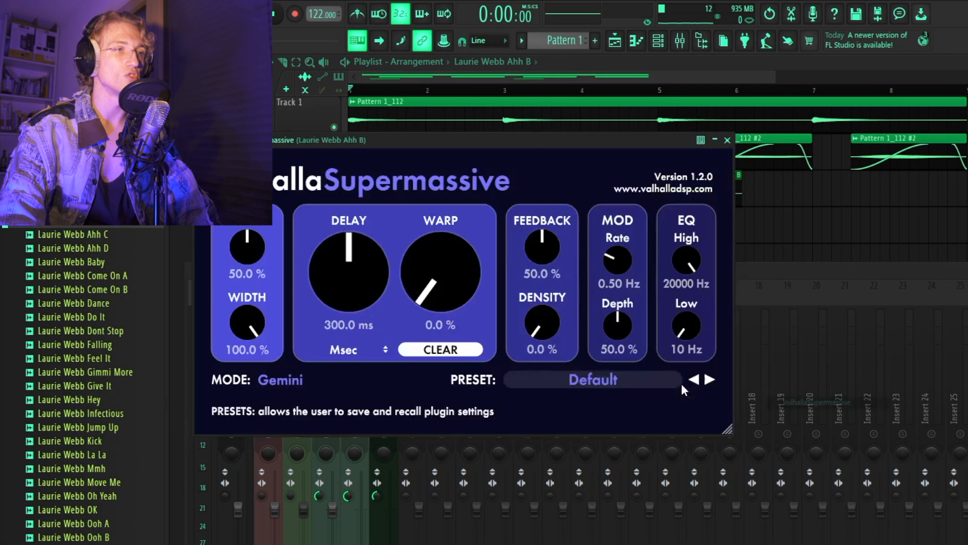
click(530, 294)
mouse_move(542, 497)
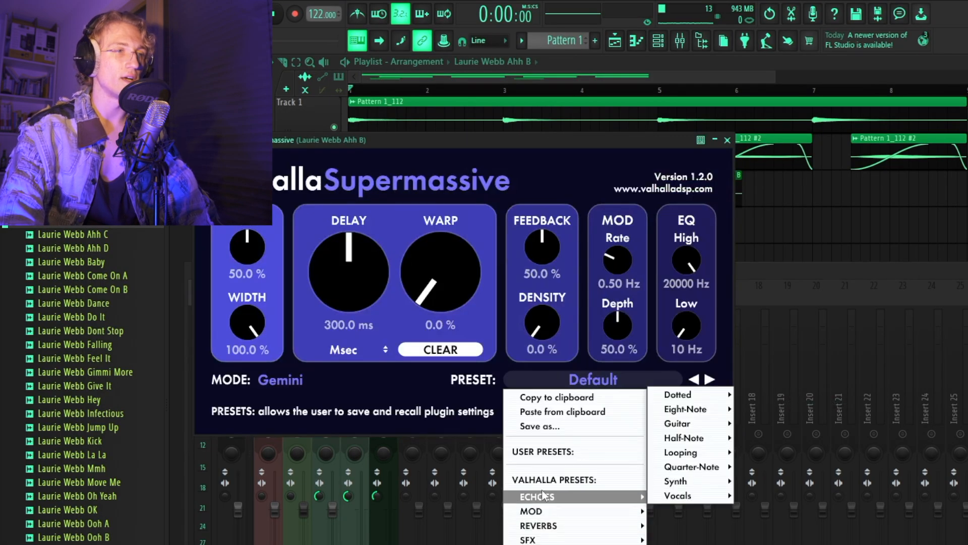
mouse_move(673, 497)
click(806, 481)
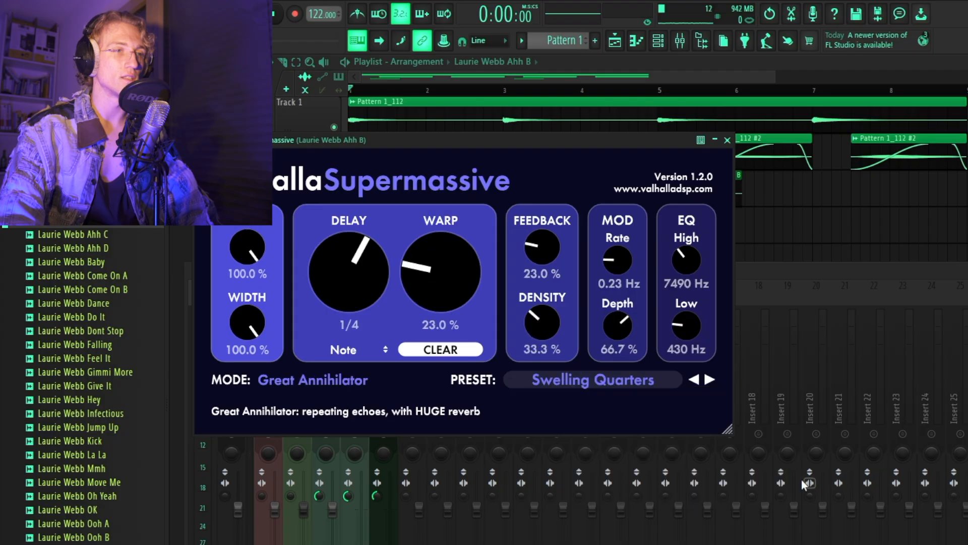
Reduce the second ValhallaSupermassive's mix to 50% and close the plugin.
drag(434, 145, 443, 167)
mouse_move(259, 280)
mouse_down()
mouse_move(258, 353)
mouse_move(261, 292)
mouse_up()
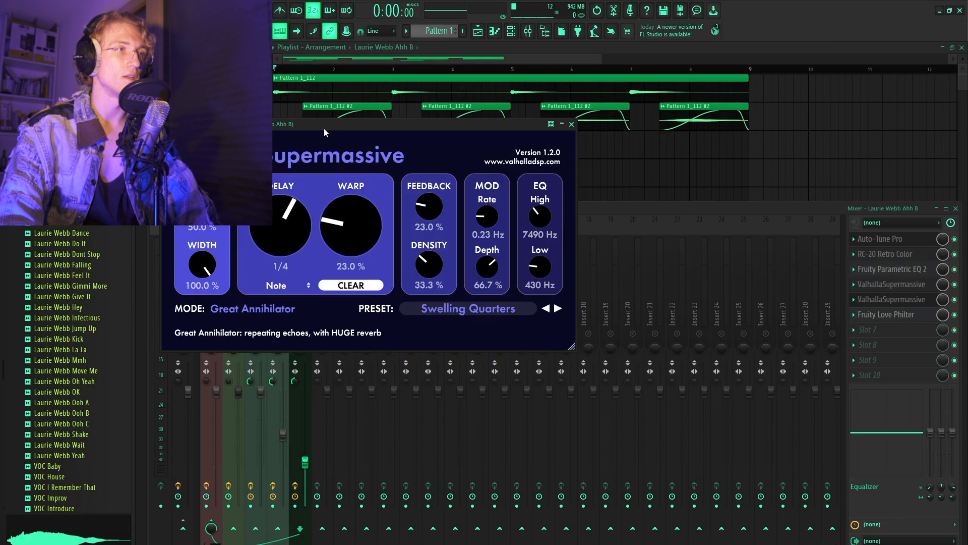
drag(415, 165, 398, 303)
click(337, 233)
Play the arrangement and solo track 3 to hear the processed vocal on its own.
key(space)
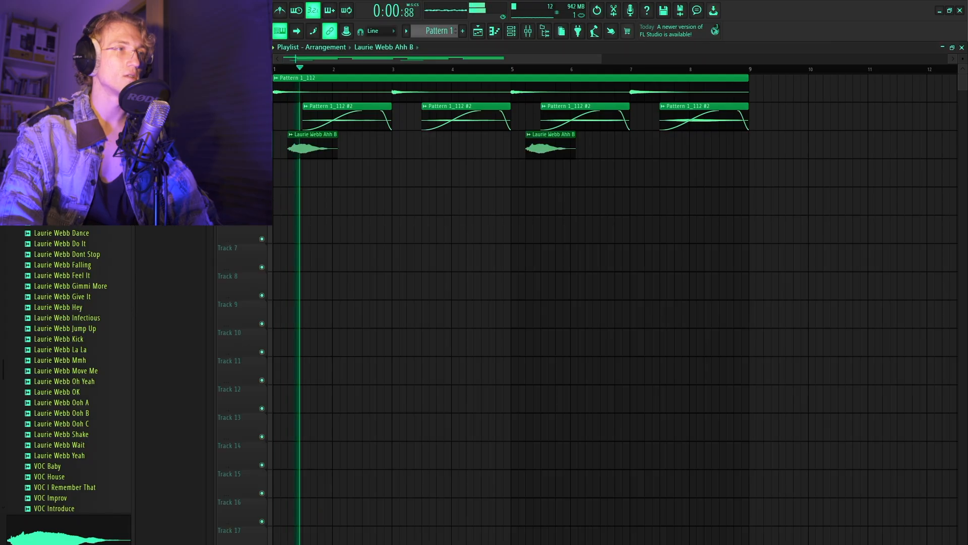
ctrl+click(262, 145)
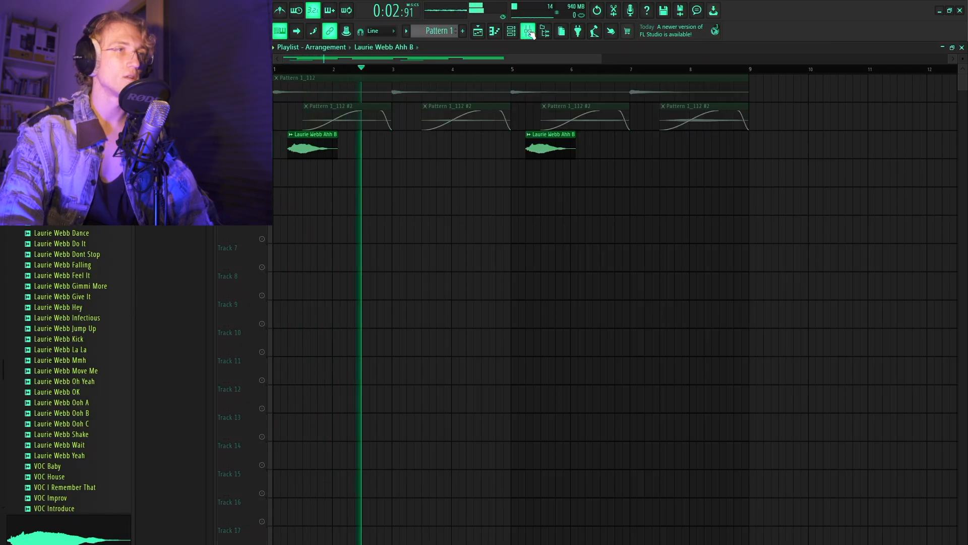
Check the vocal insert's ValhallaSupermassive settings in the mixer and play the soloed vocal through the arrangement.
key(F9)
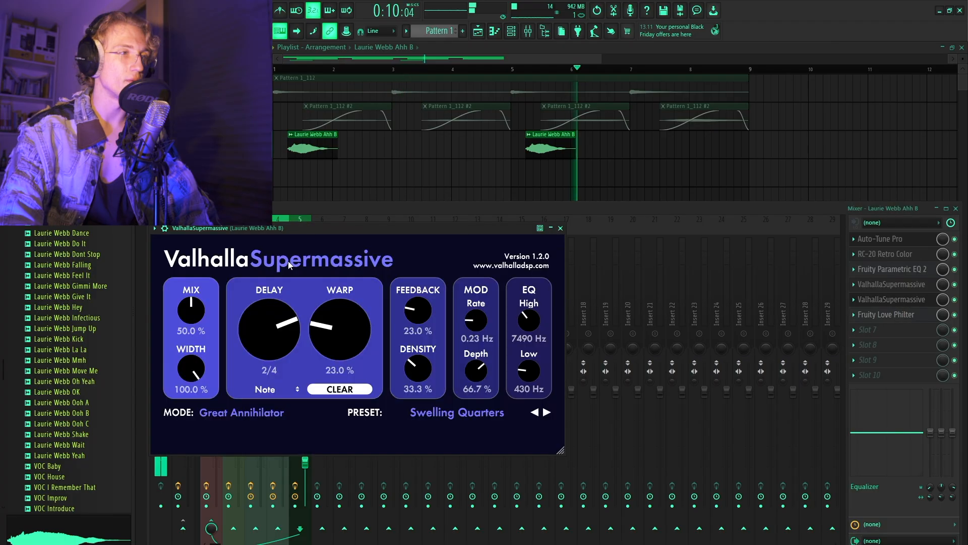
drag(275, 293, 267, 316)
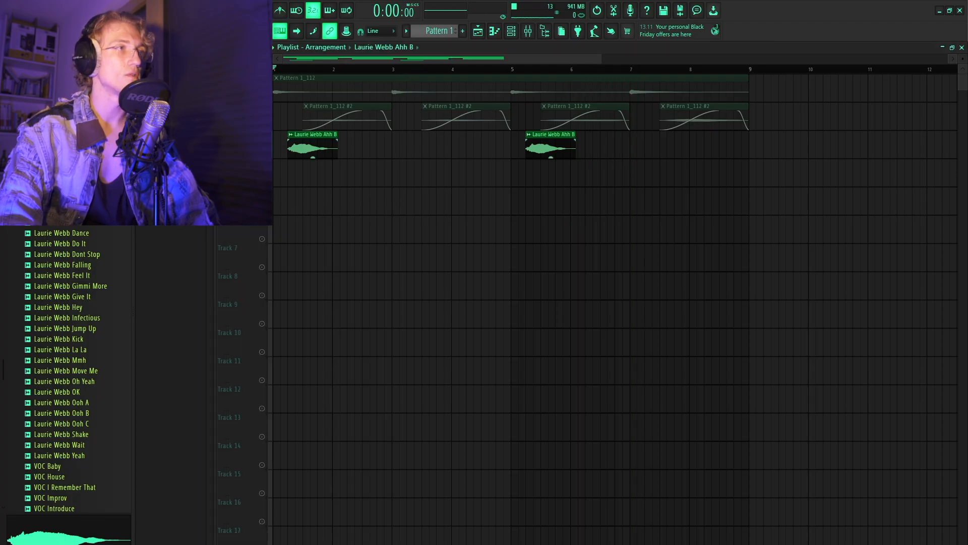
key(space)
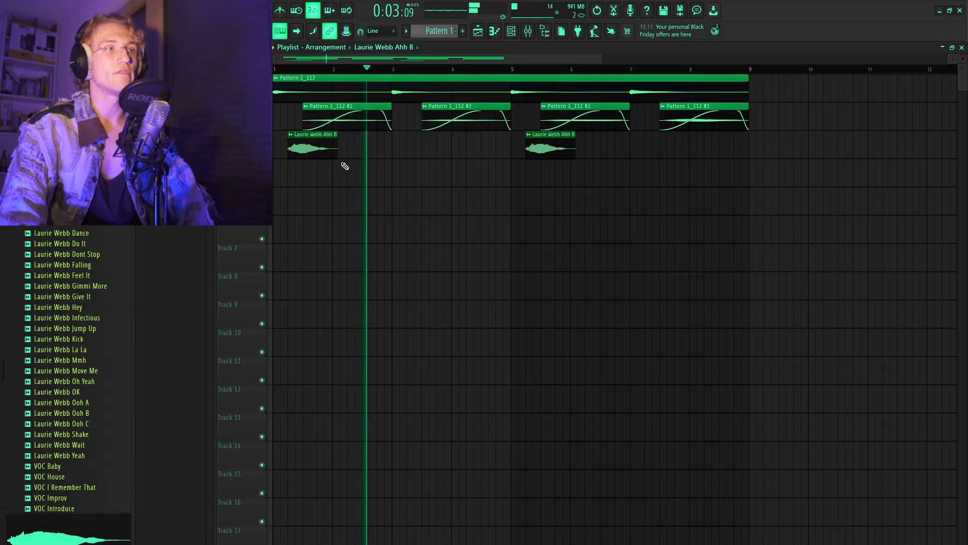
Mute tracks 2 and 3 and play the piano chord track by itself.
click(262, 154)
click(262, 125)
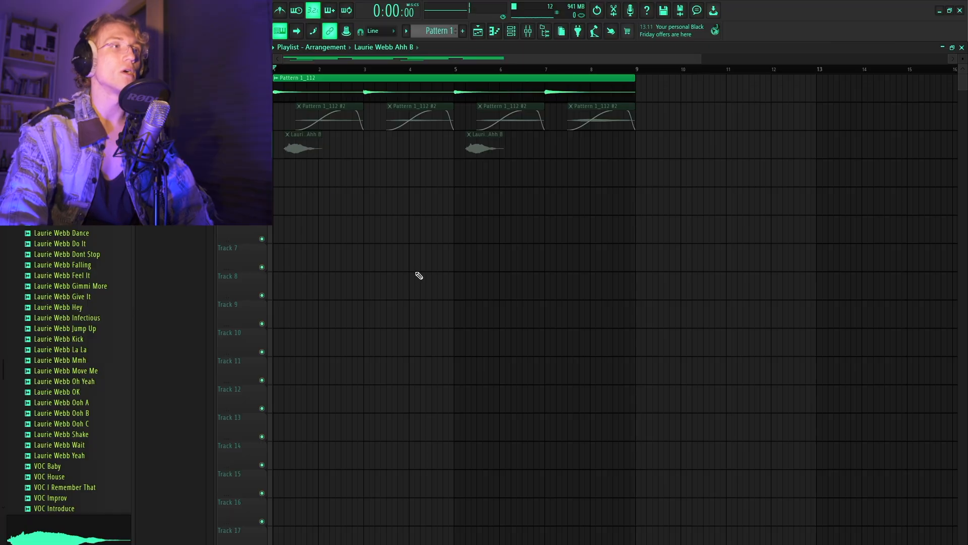
key(space)
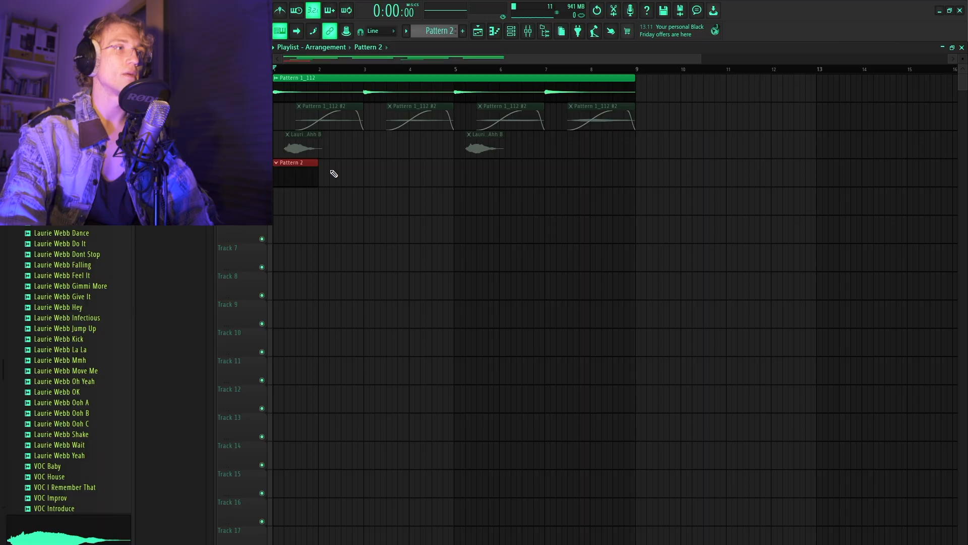
Extend the Pattern 2 clip to bar 9 and load the HPF String Pad preset from Bright Pads in Xpand!2.
drag(333, 174, 635, 173)
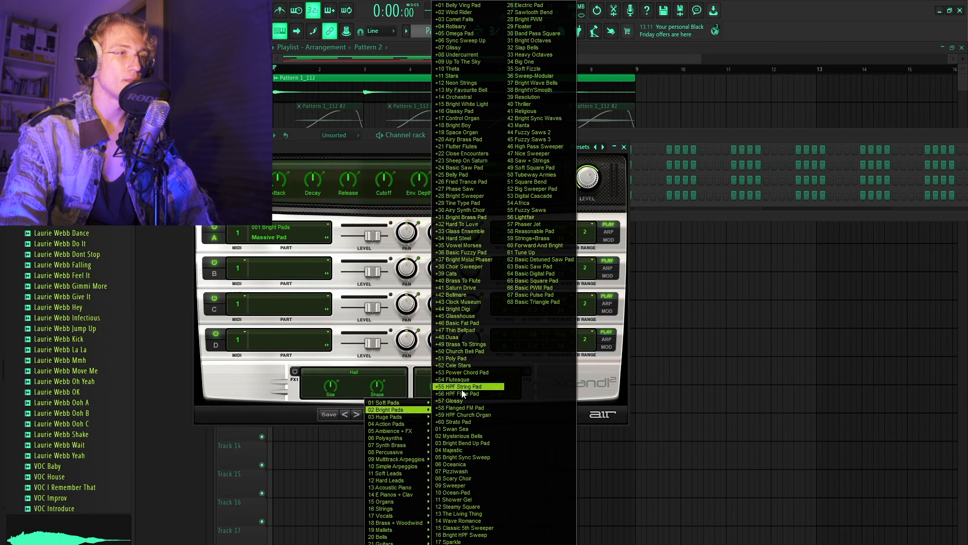
click(462, 393)
click(624, 147)
key(space)
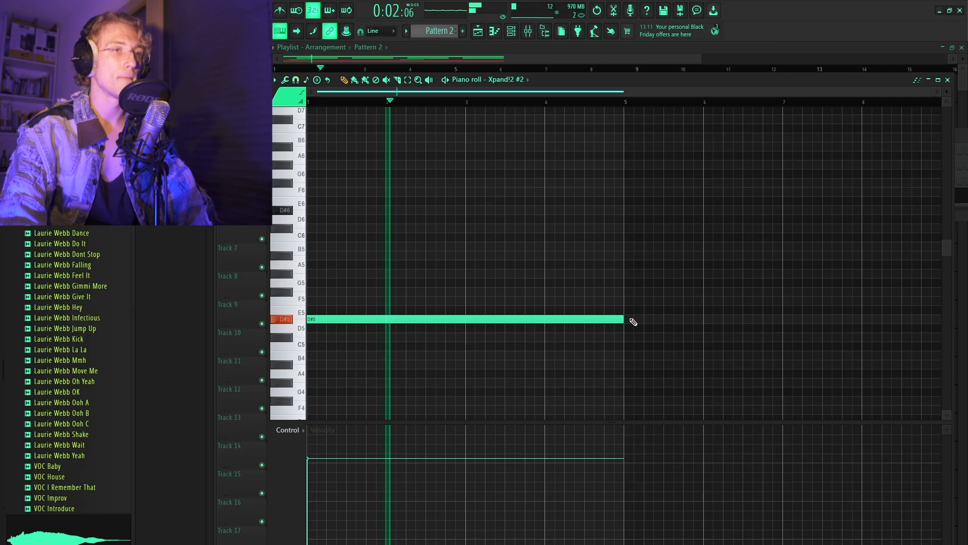
Add a two-bar D#6 note at bar 3 above the D#5 note, and duplicate both notes across the following four bars.
click(469, 211)
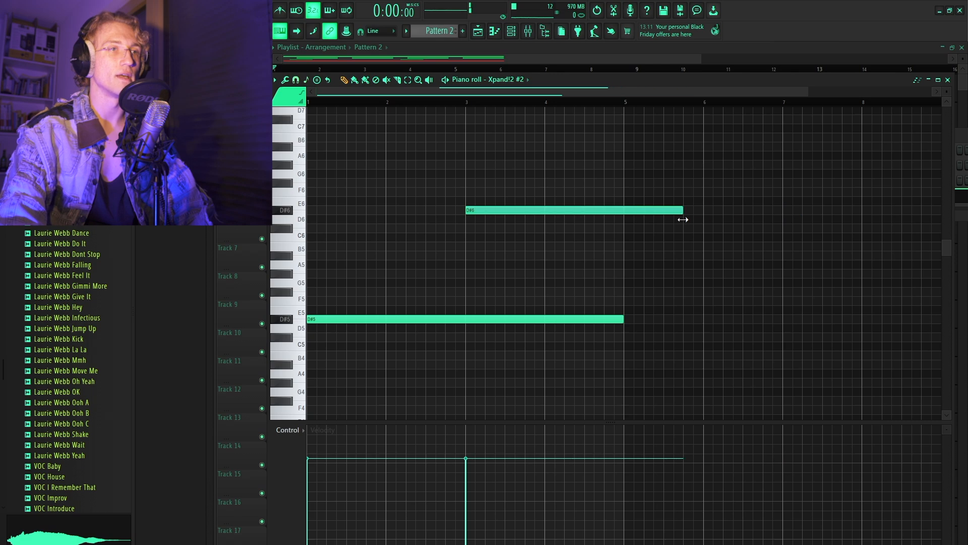
key(ctrl+a)
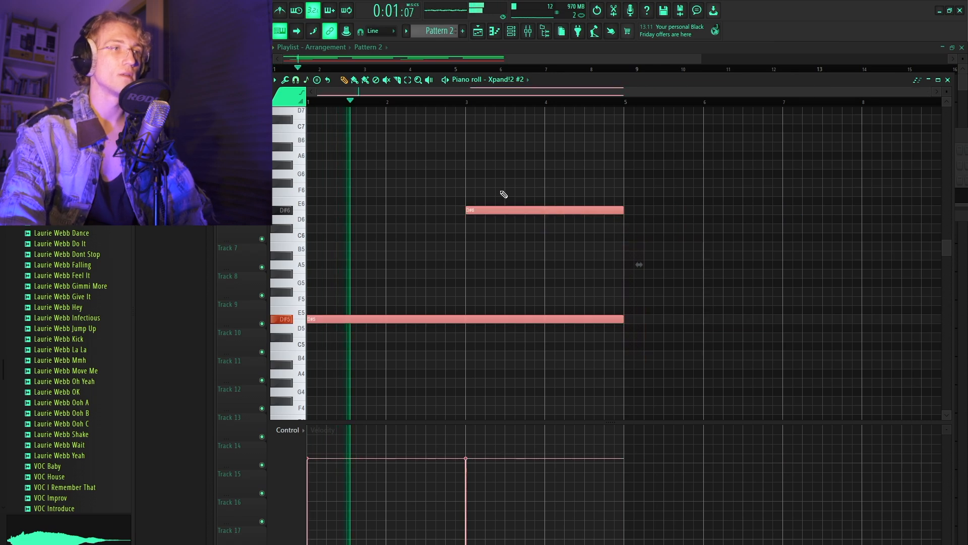
key(ctrl+b)
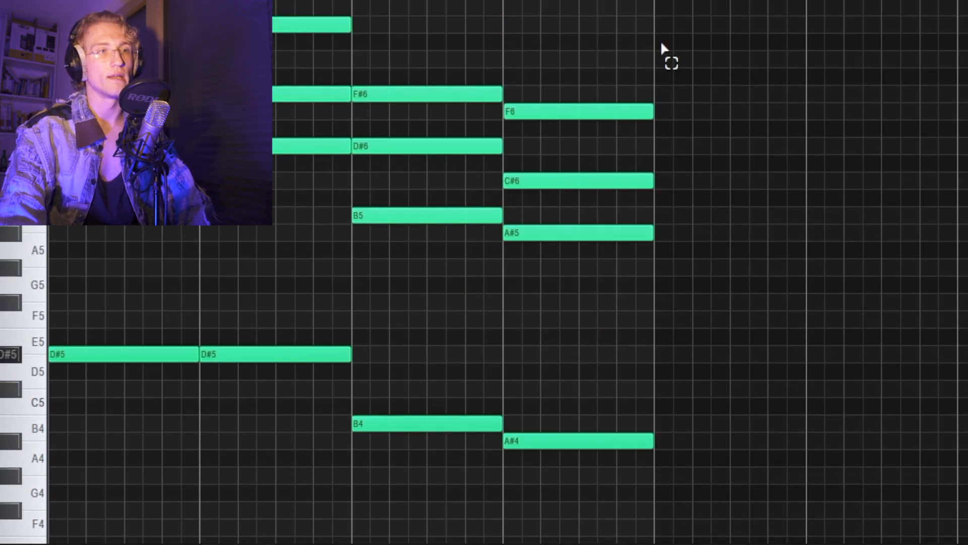
Select the piano progression's final chord as reference and end the pad on C#5 and C#6 in bars 7 and 8.
drag(662, 46, 504, 485)
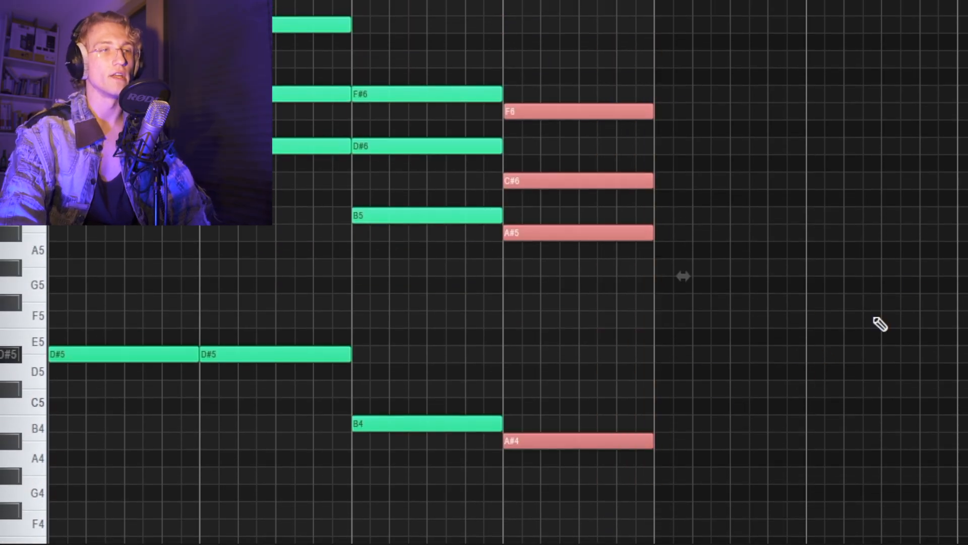
click(696, 190)
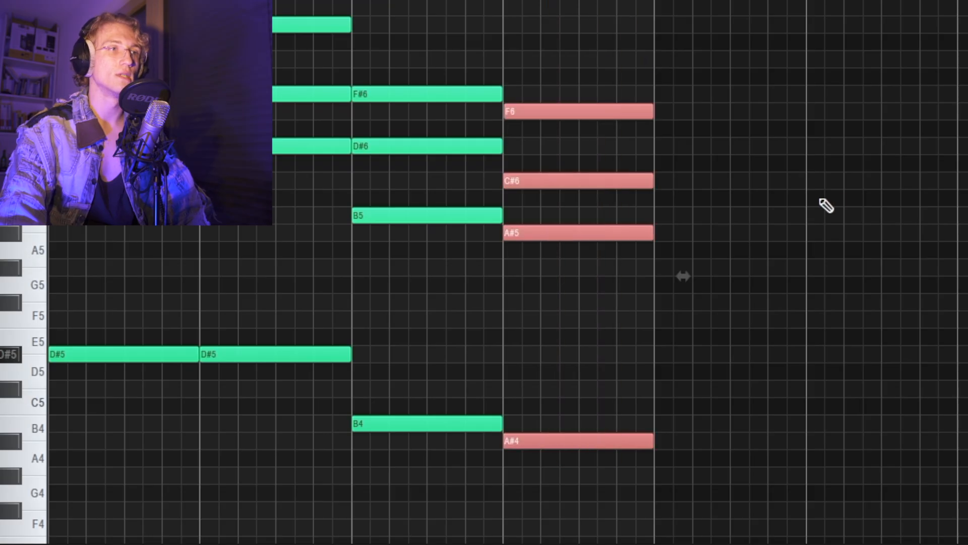
click(522, 135)
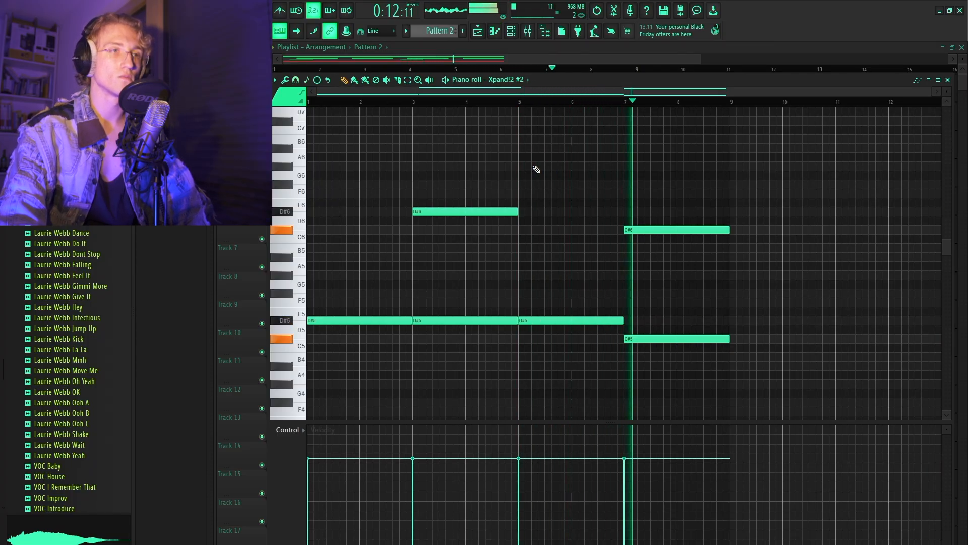
Return to the playlist and consolidate the Pattern 2 pad into an audio clip.
key(F7)
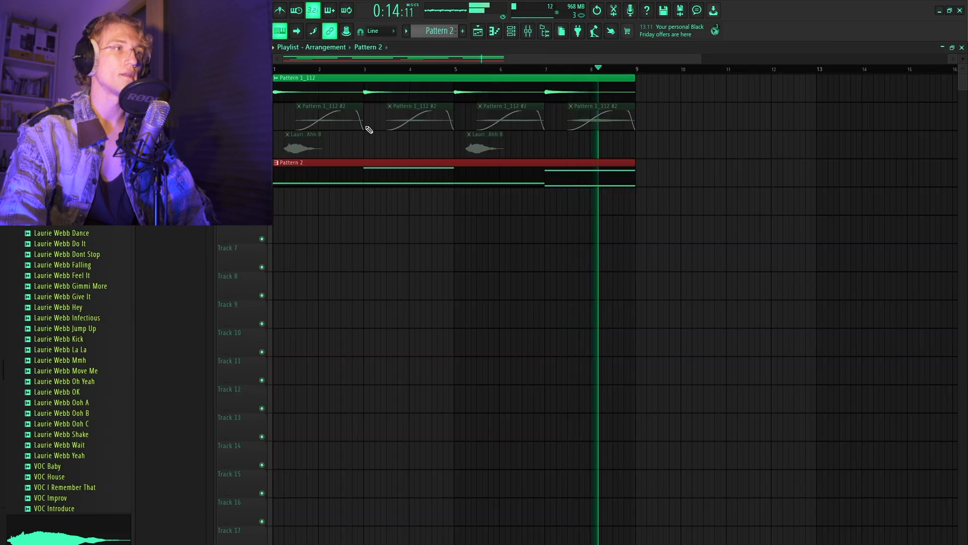
key(space)
right_click(225, 322)
click(237, 303)
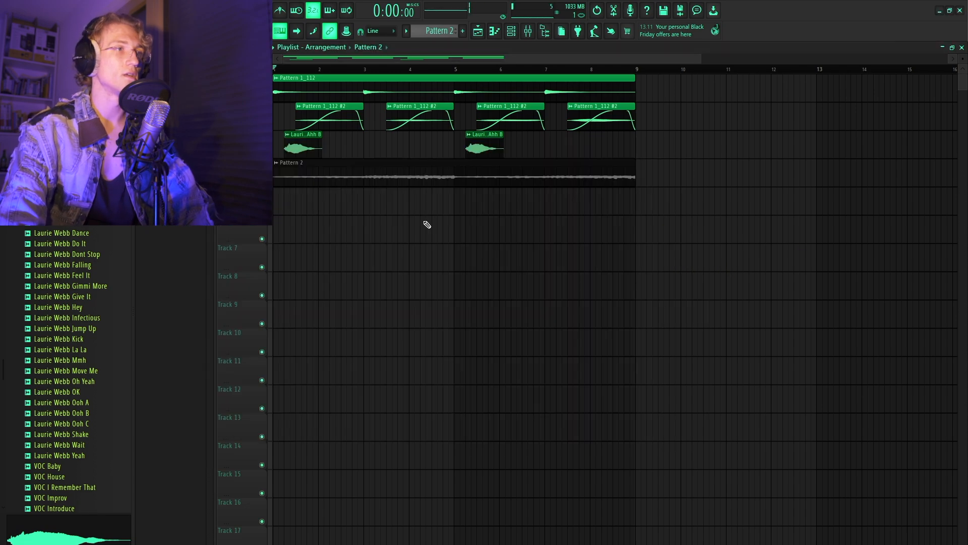
Resample the pad clip to 6000 Hz in Edison, place the new sample in the playlist and play it.
double_click(358, 170)
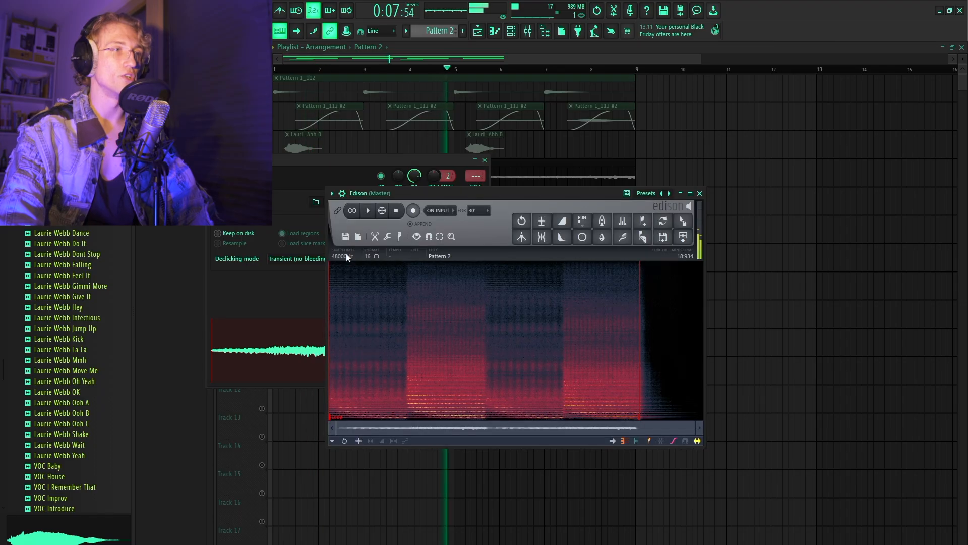
click(346, 256)
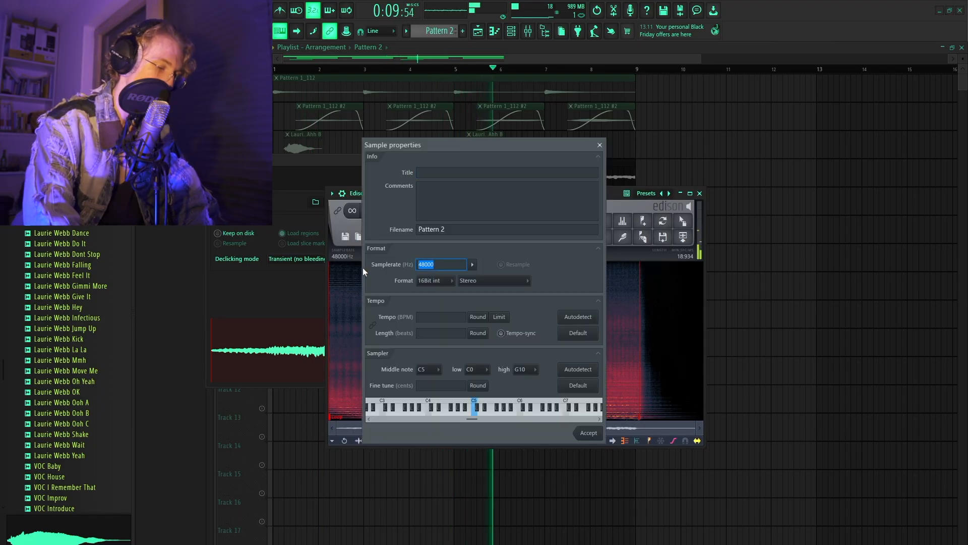
text(6000)
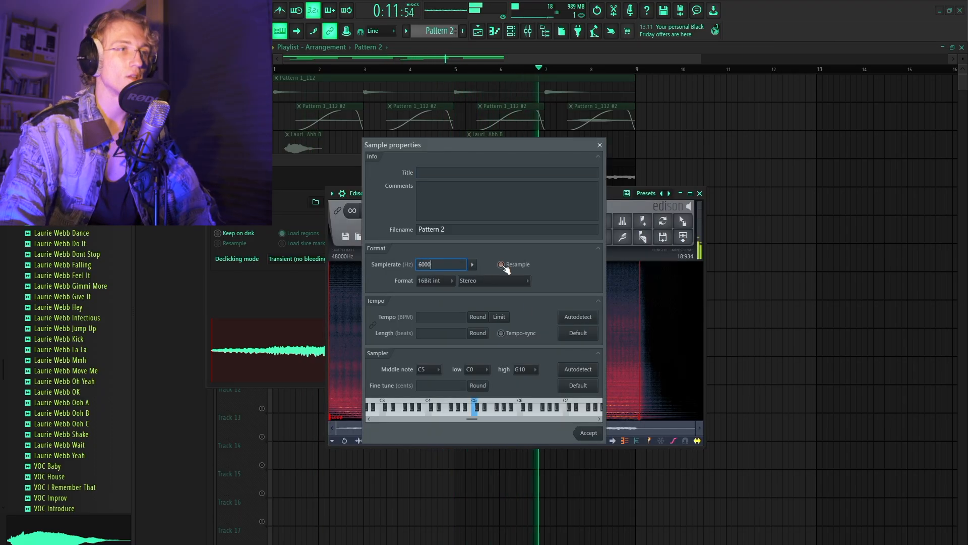
click(588, 438)
drag(695, 204, 571, 181)
key(space)
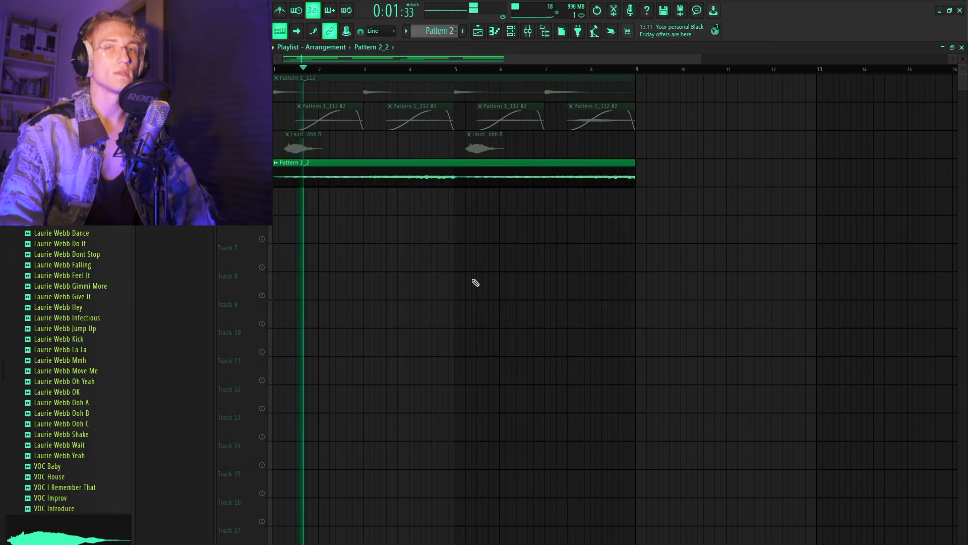
Route the resampled Pattern 2_2 pad to mixer insert 6.
double_click(459, 176)
key(F9)
key(ctrl+l)
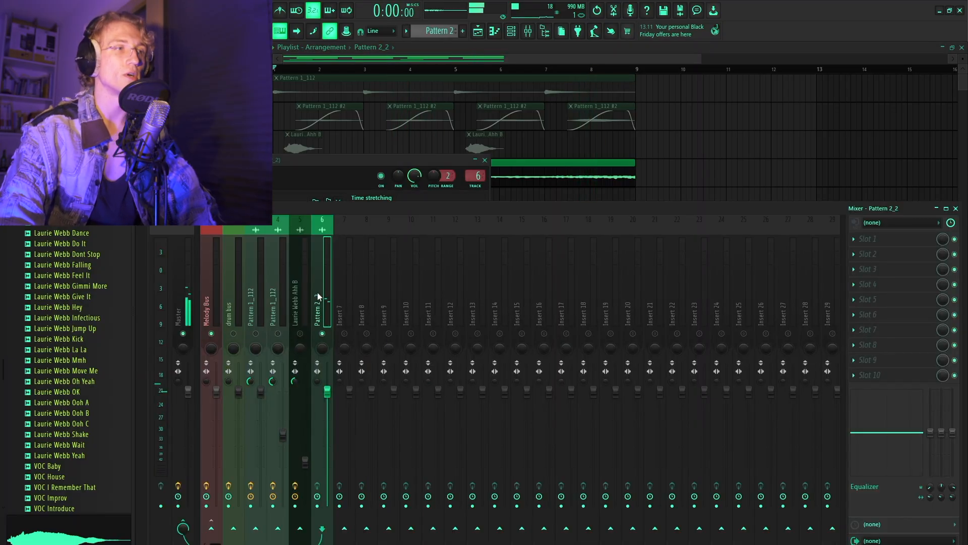
Load Fruity Parametric EQ 2 with a high cut in slot 1 of insert 6 and ValhallaVintageVerb in slot 2.
key(space)
click(888, 238)
click(730, 230)
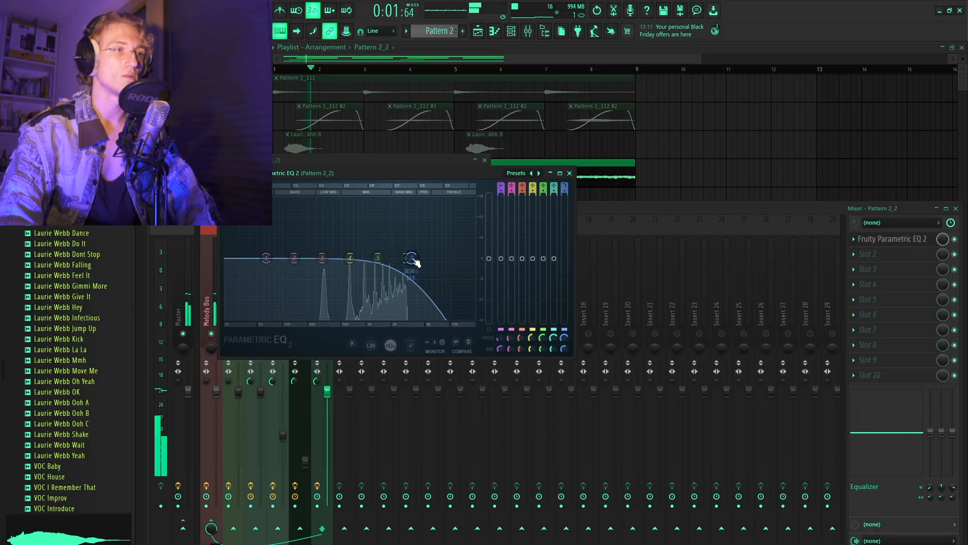
click(868, 254)
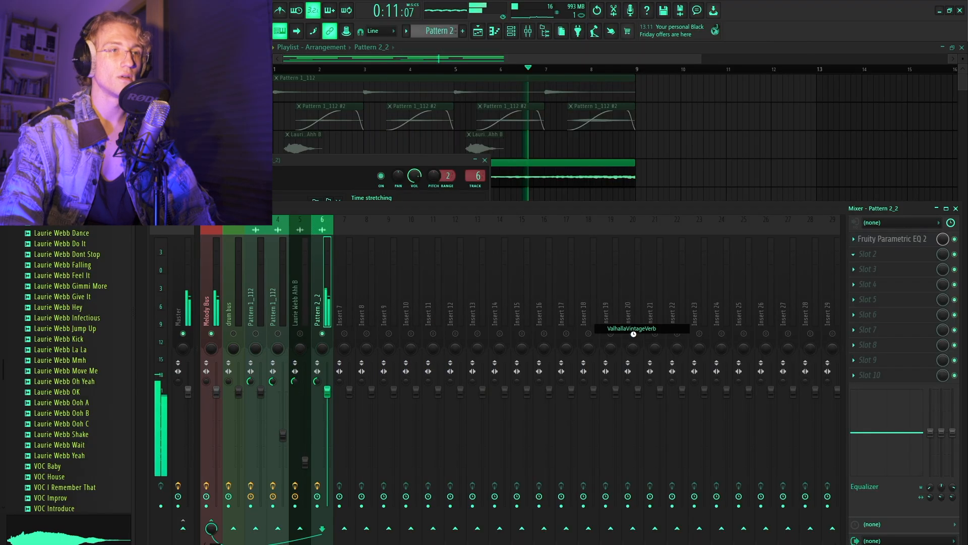
click(637, 328)
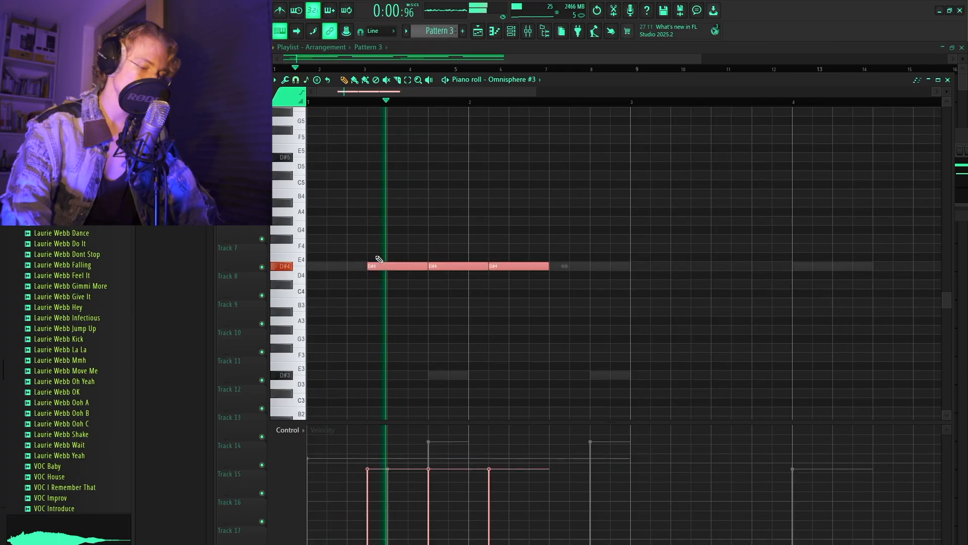
Transpose the three selected D#4 notes in the Omnisphere #3 piano roll up one octave to D#5.
key(ctrl+Up)
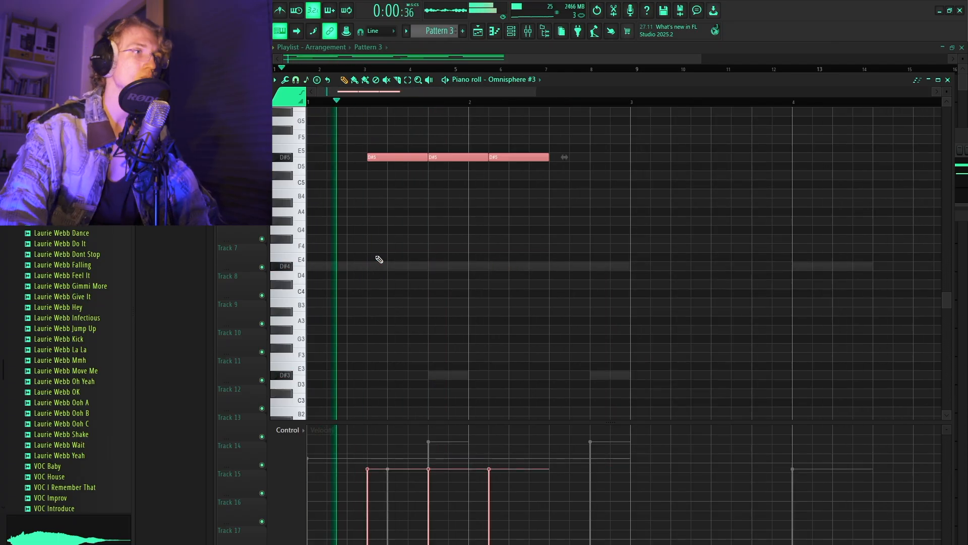
scroll(426, 251, up, 3)
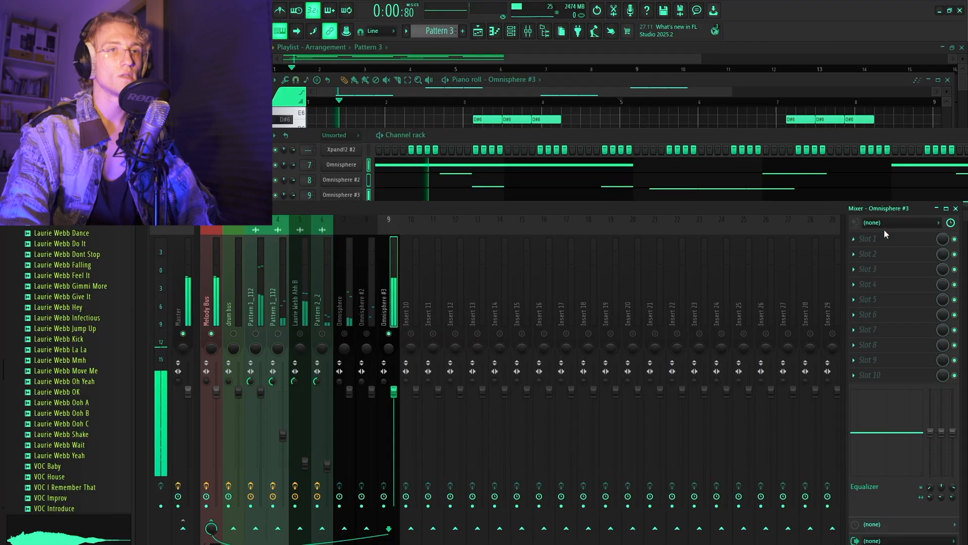
Load RC-20 Retro Color with the Vinyl 1 preset in slot 1 of insert 9, turning Noise off and raising Space.
click(880, 239)
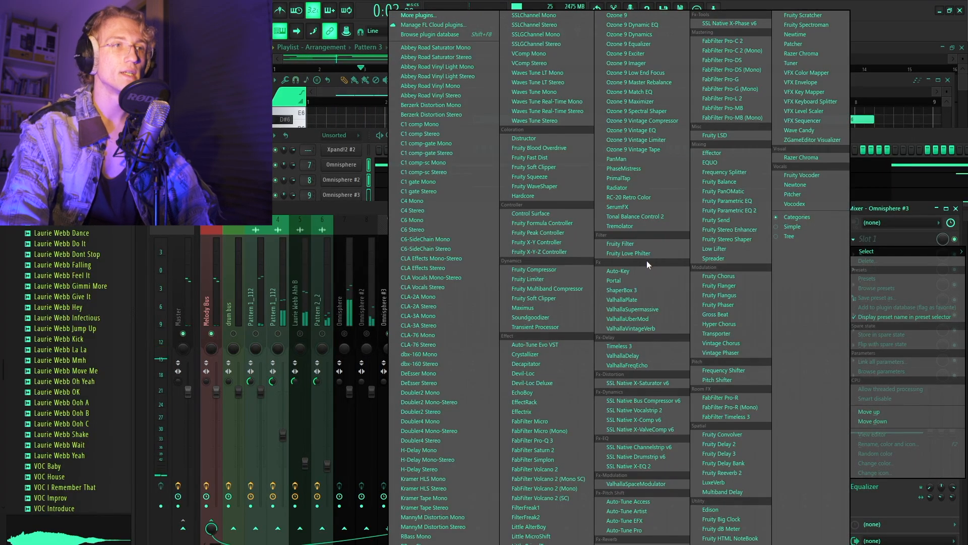
click(631, 198)
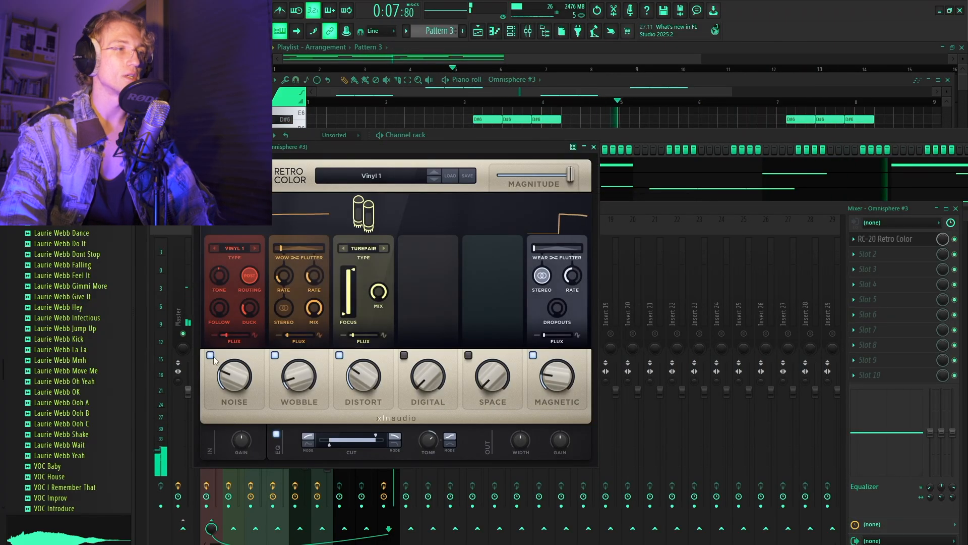
click(212, 356)
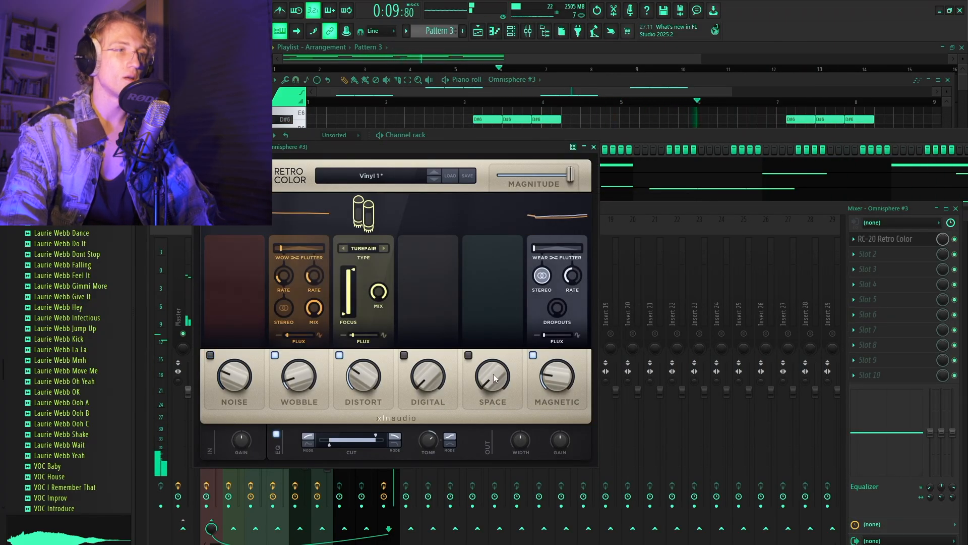
drag(493, 378, 532, 246)
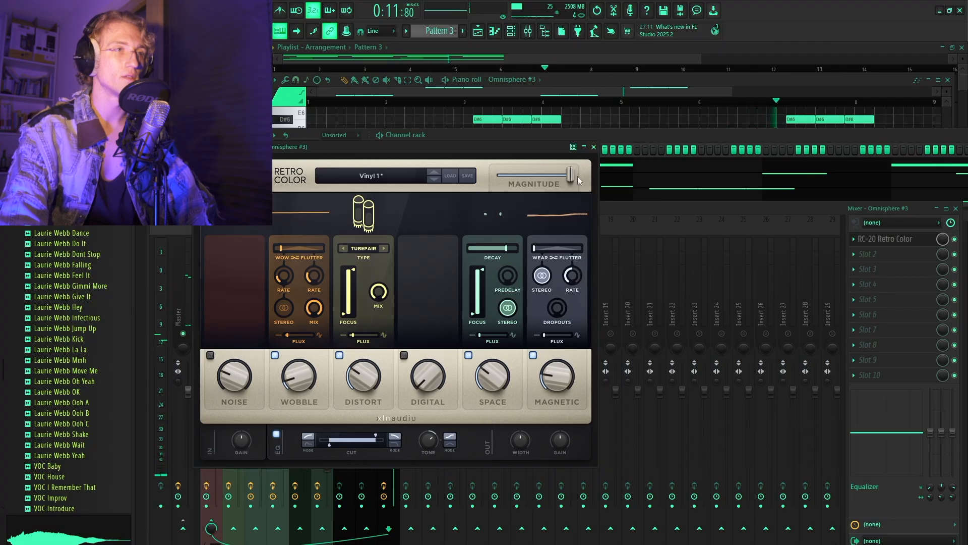
click(594, 147)
click(876, 259)
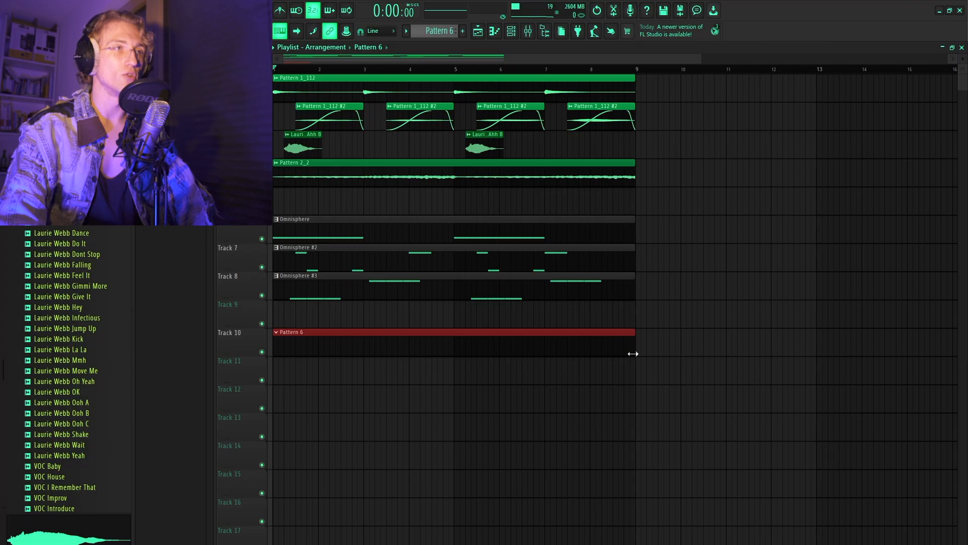
Open the channel rack and replace the clap channel's sample with Bubblegum Rim®.
key(F6)
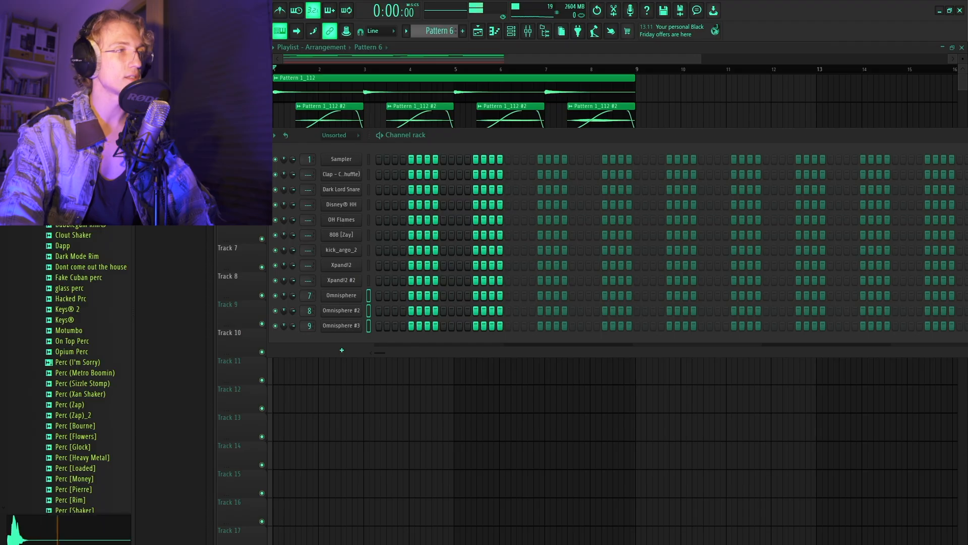
click(79, 228)
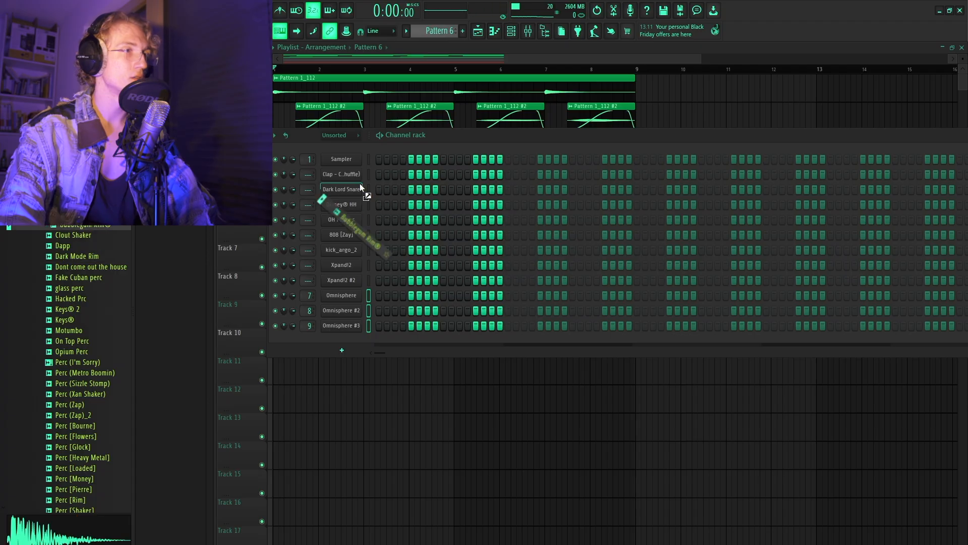
drag(359, 183, 353, 175)
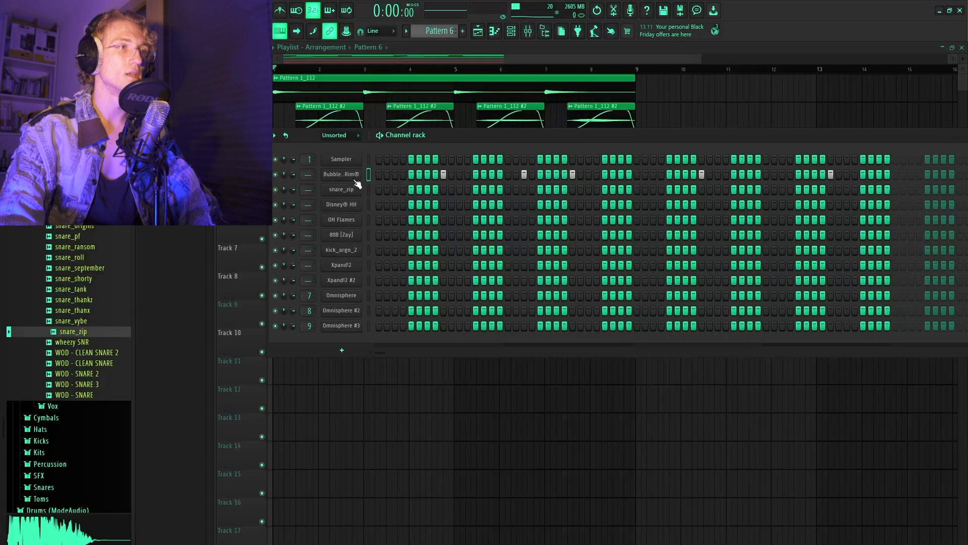
Add a B4 hit in bar 2 of the Bubblegum Rim® piano roll and duplicate the four-bar rim pattern through bar 8.
right_click(357, 184)
click(374, 174)
click(390, 255)
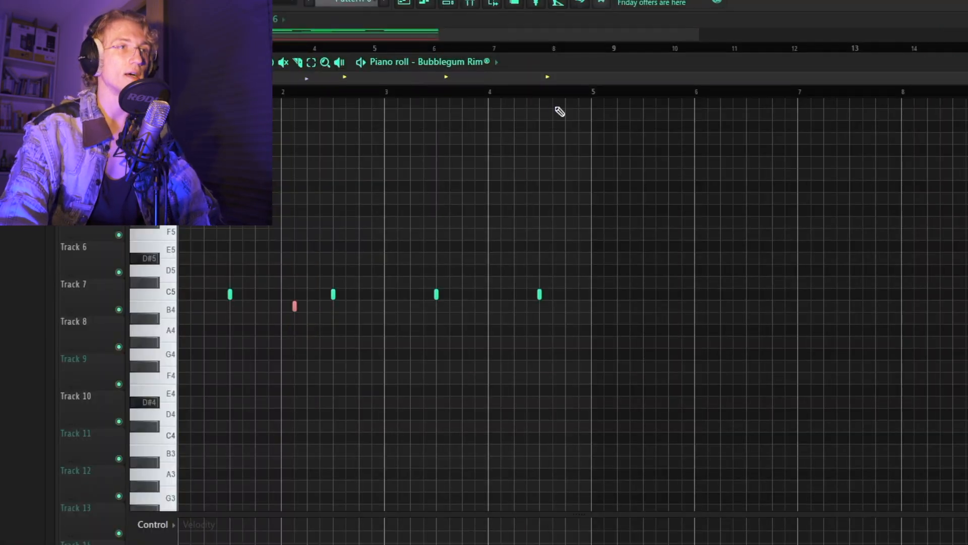
key(ctrl+b)
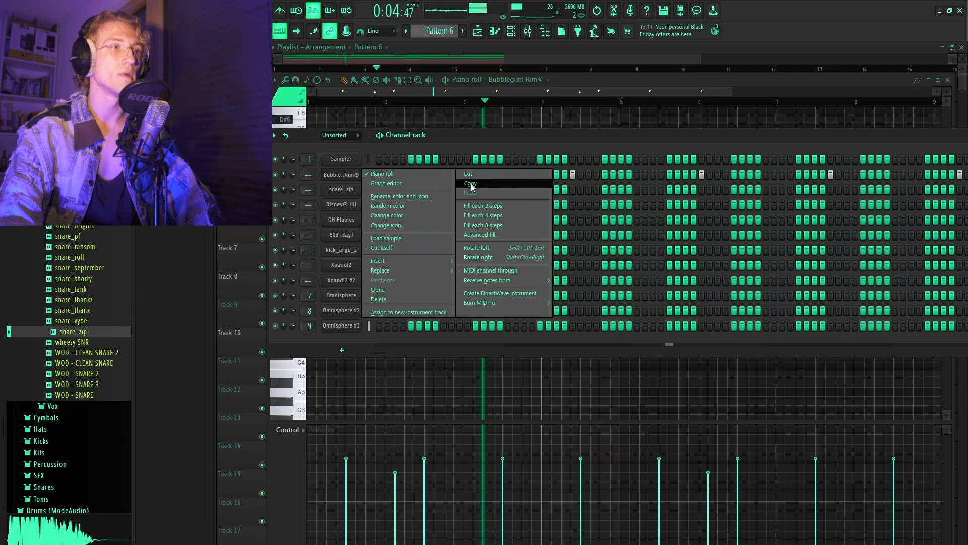
Paste the copied Bubblegum Rim® pattern into the snare_zip channel and stop playback.
right_click(354, 190)
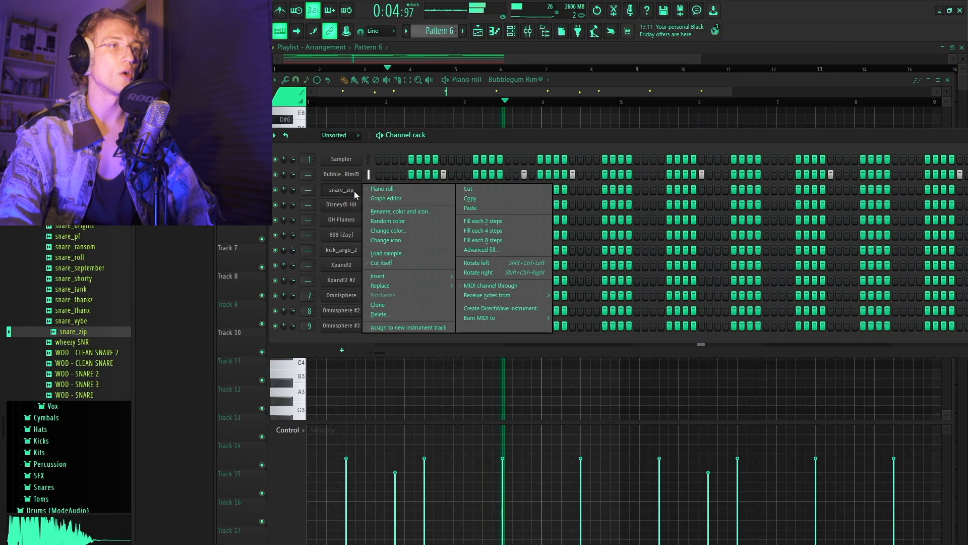
click(476, 208)
key(space)
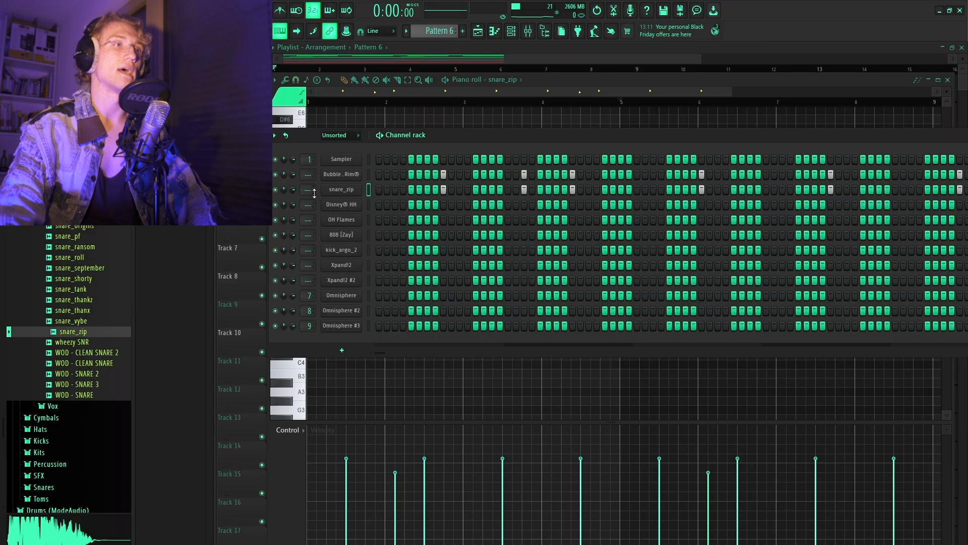
Open the Disney® HH channel's piano roll and draw a D#5 note at the start of bar 1.
right_click(342, 206)
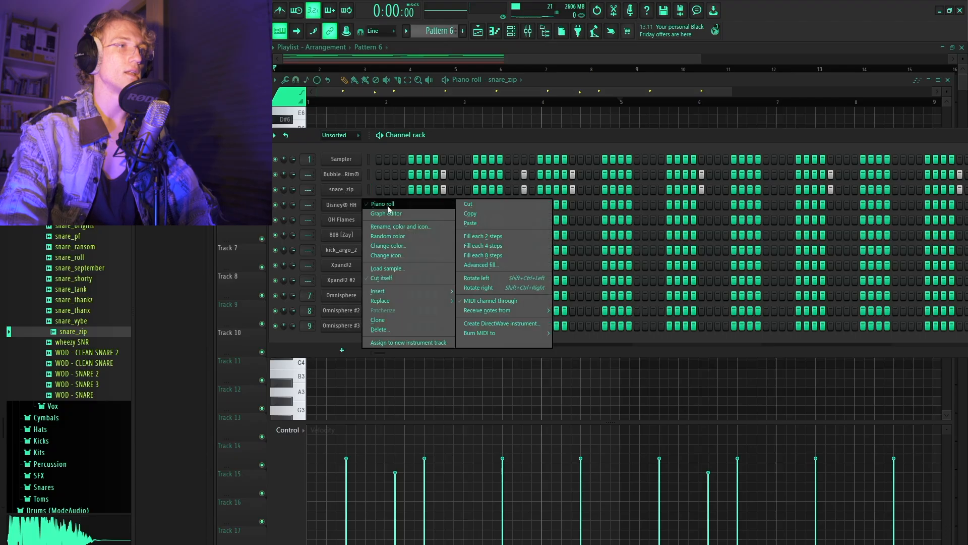
click(373, 208)
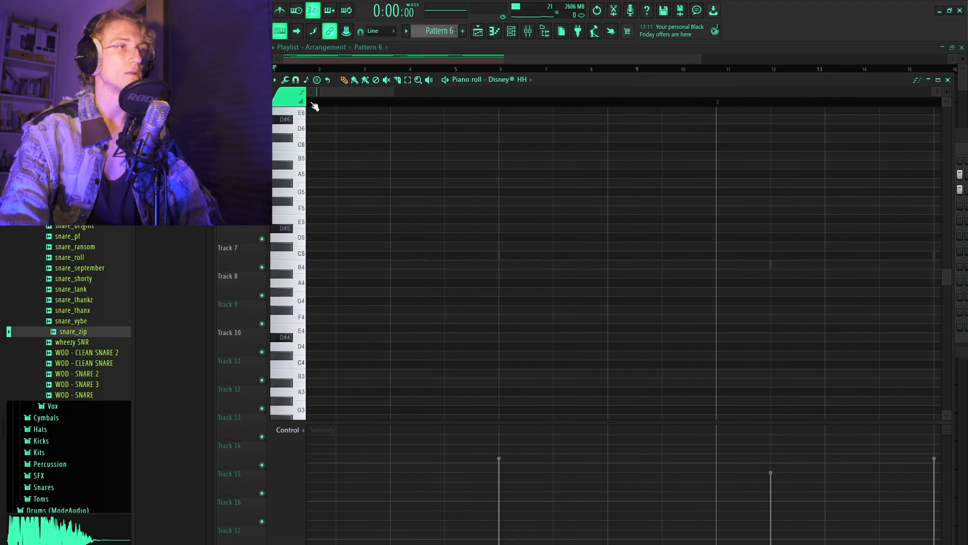
click(371, 228)
scroll(435, 318, down, 3)
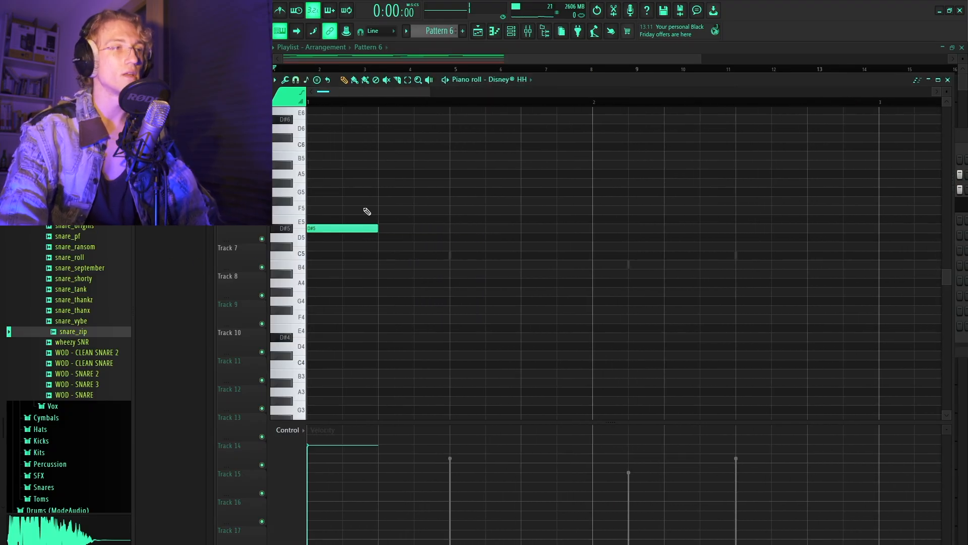
Try duplicating the D#5 hi-hat note alongside the original and processing the notes with the arpeggiator.
scroll(392, 212, down, 2)
key(ctrl+a)
drag(347, 227, 403, 230)
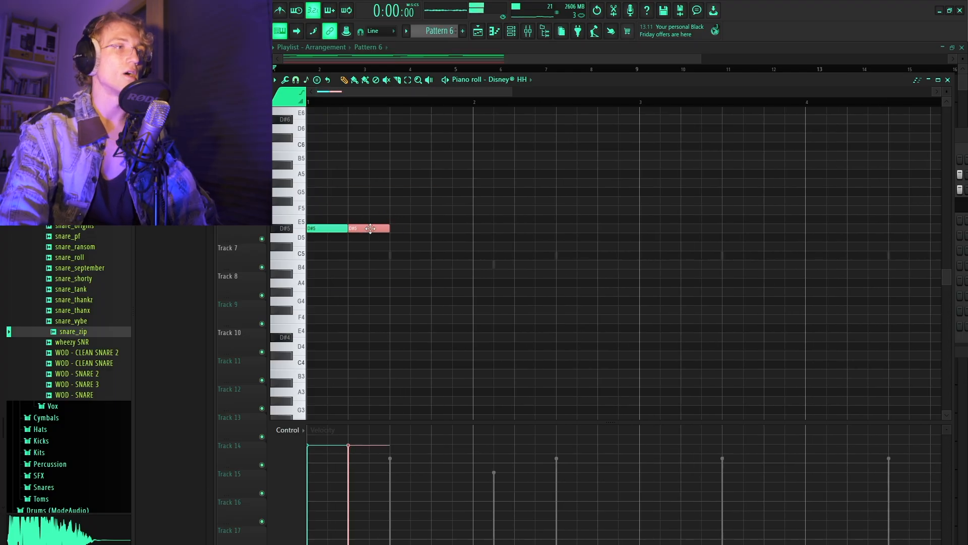
key(alt+a)
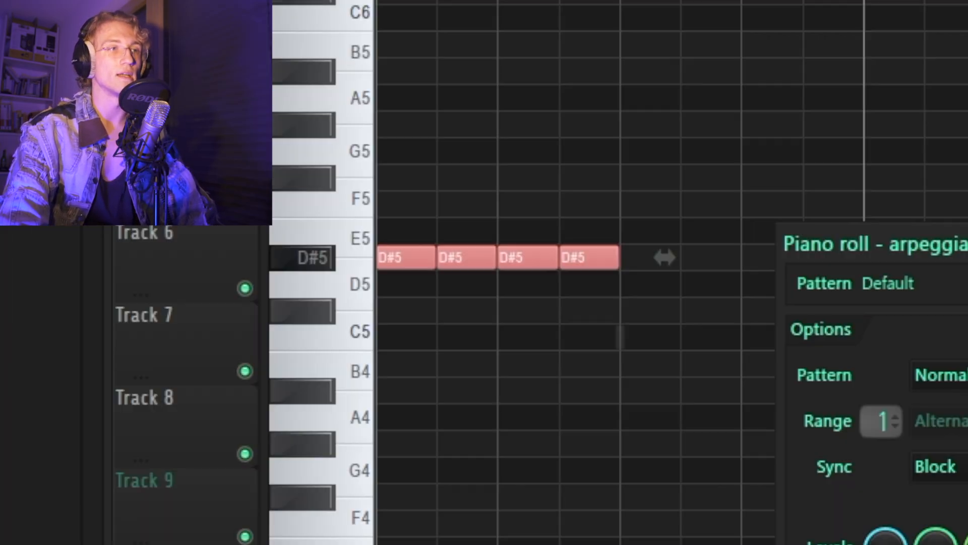
key(space)
key(space)
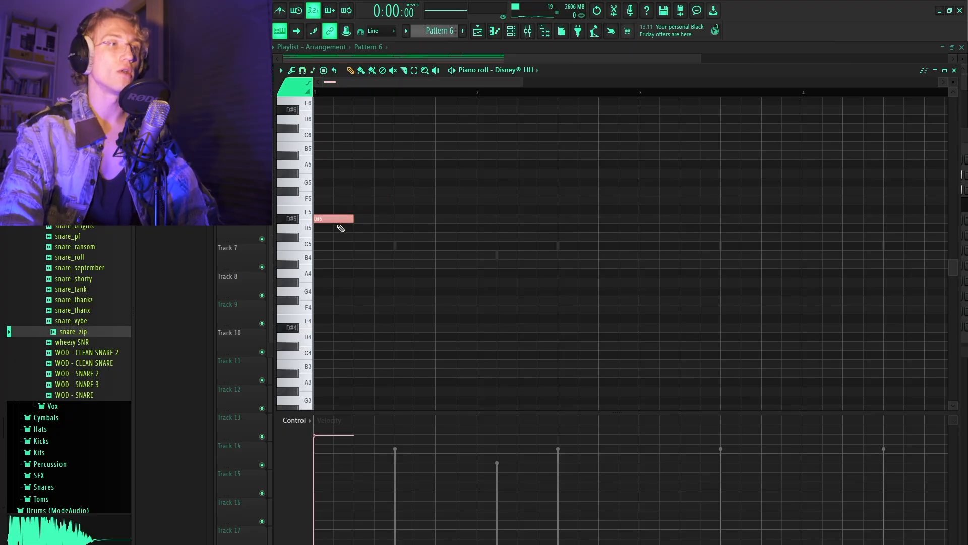
Add two A#4 hi-hat notes at the end of bar 1, with the first at a lower velocity.
scroll(398, 290, up, 2)
click(425, 265)
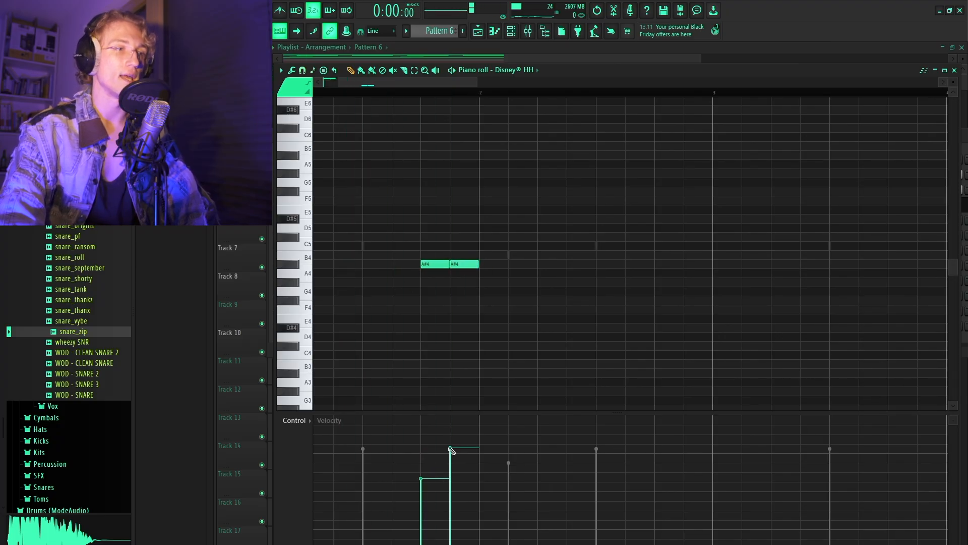
scroll(551, 400, down, 3)
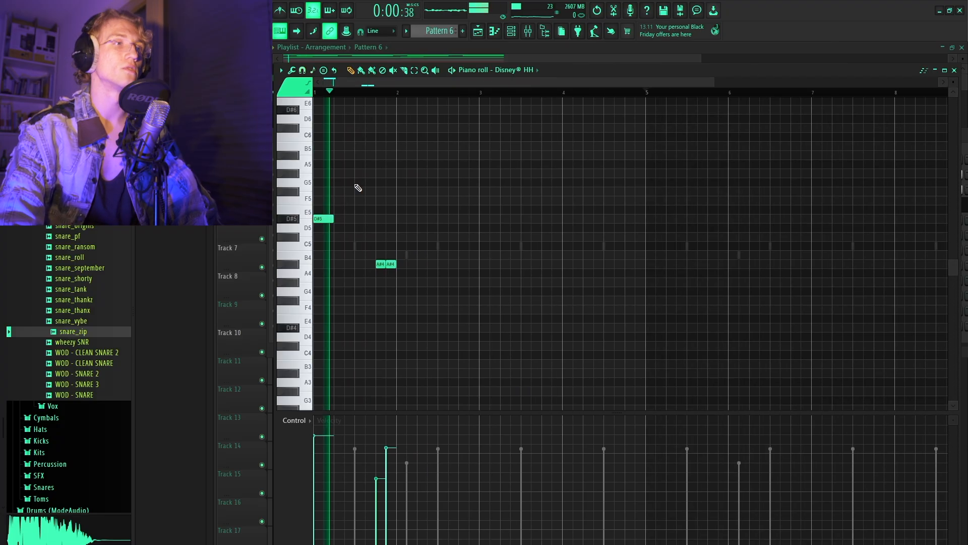
scroll(405, 259, up, 2)
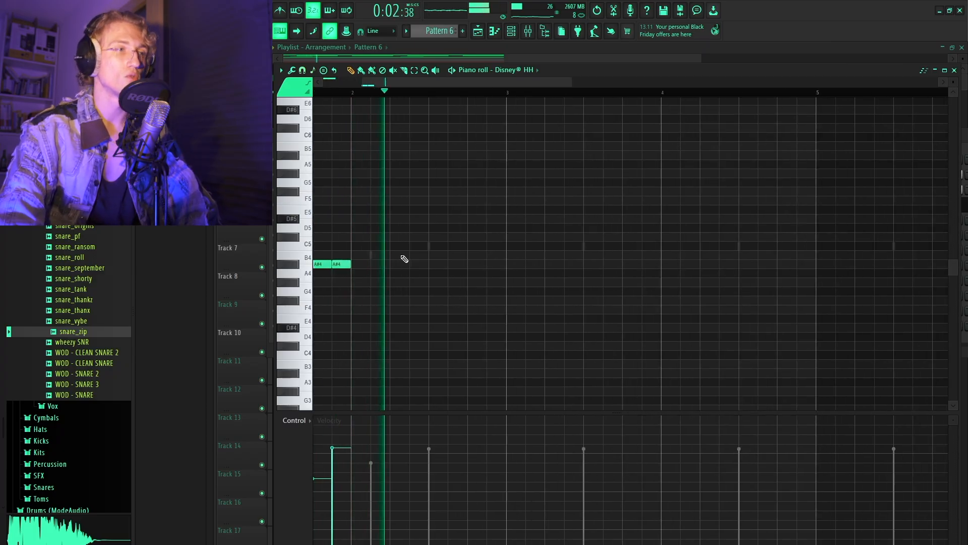
Add three A#4 hi-hat notes at the end of bar 2 with varied velocities and audition the groove.
key(space)
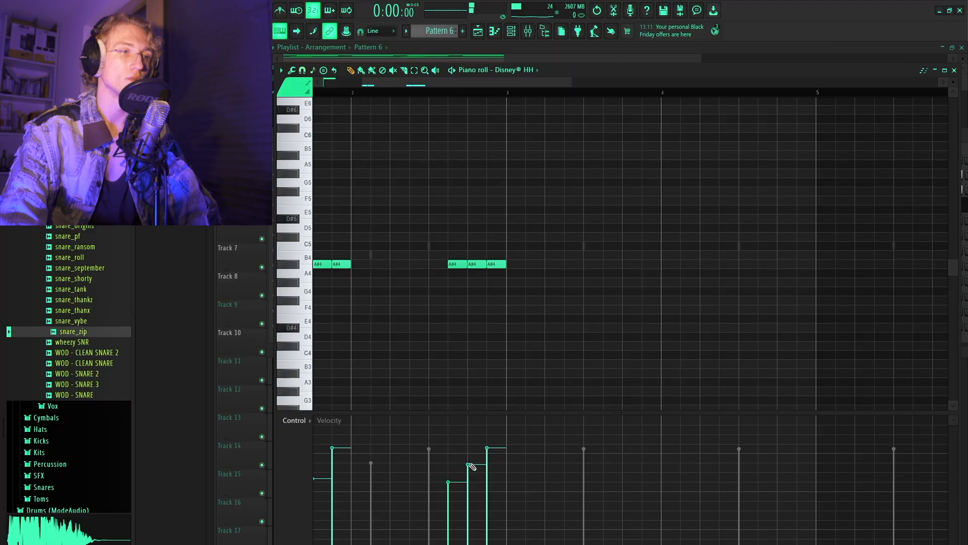
scroll(461, 339, down, 2)
key(space)
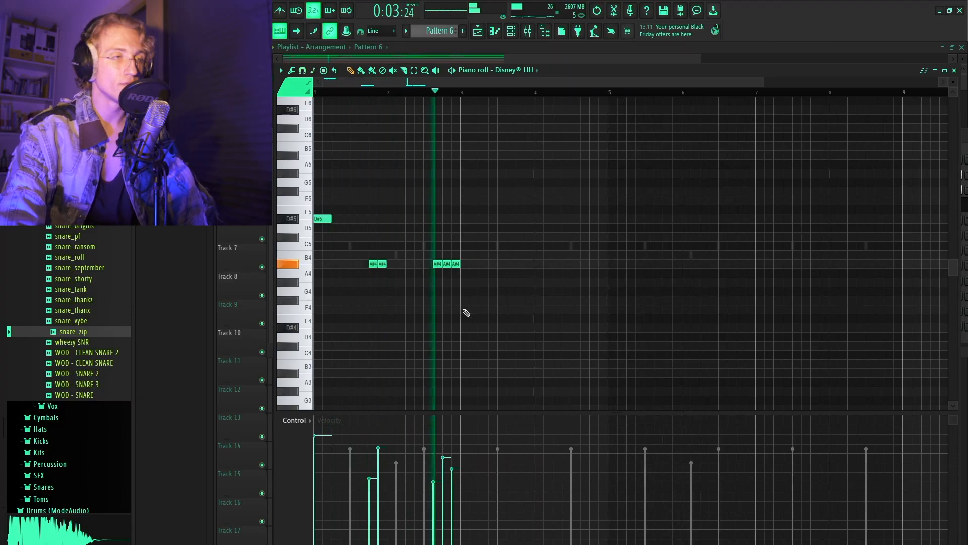
scroll(468, 304, up, 3)
key(space)
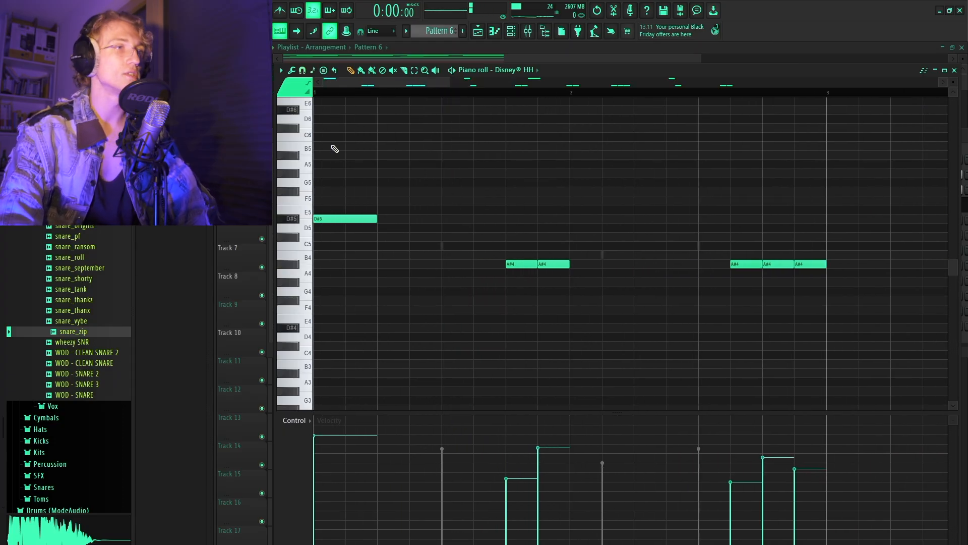
Chop a G#5 hi-hat note placed before bar 1's A#4 pair into a four-hit roll and shorten the roll.
key(ctrl+v)
key(alt+u)
click(557, 361)
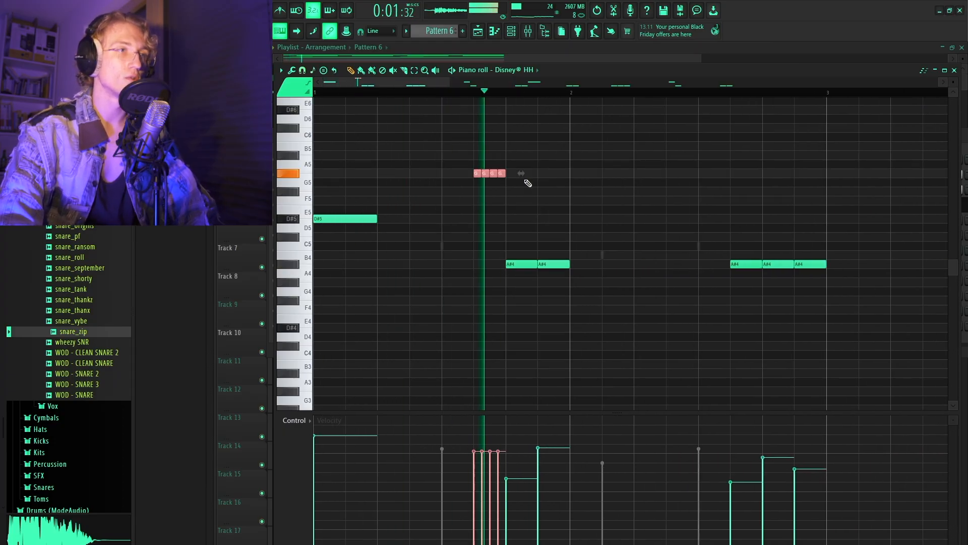
drag(519, 173, 501, 173)
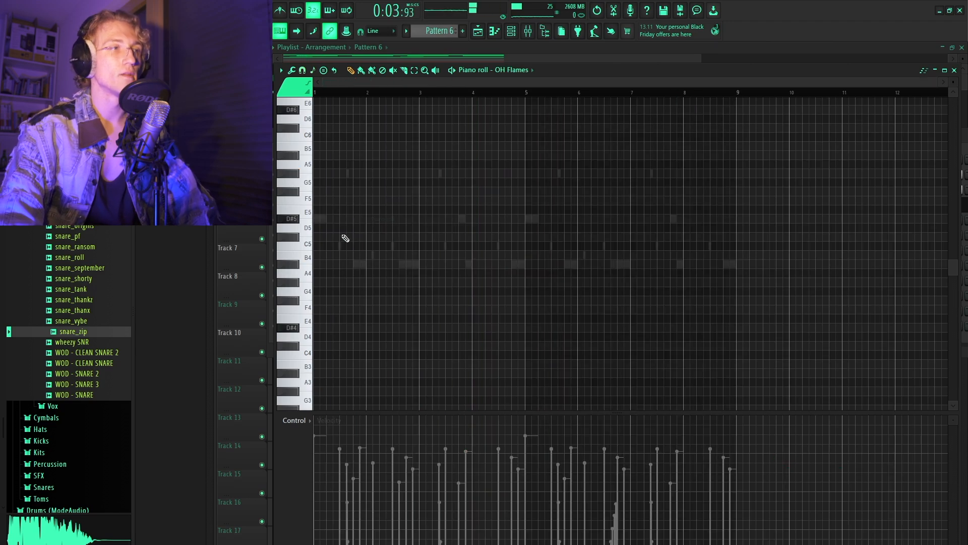
Open the OH Flames channel settings and adjust its volume envelope.
click(512, 32)
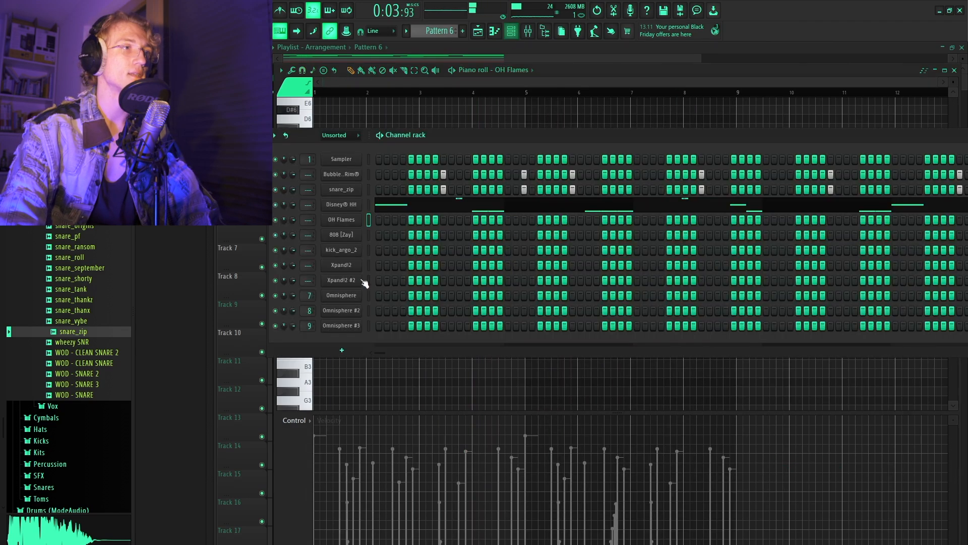
click(347, 223)
click(240, 179)
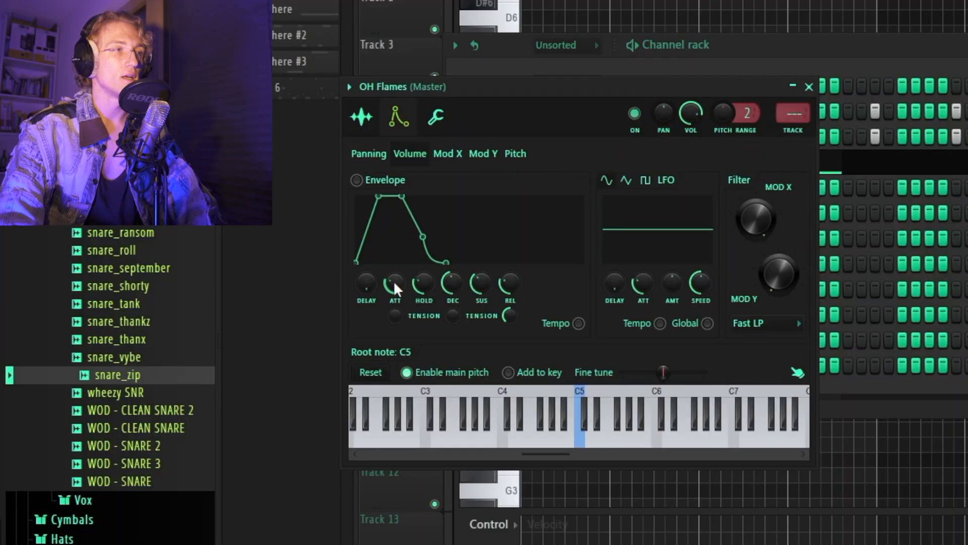
drag(394, 280, 511, 303)
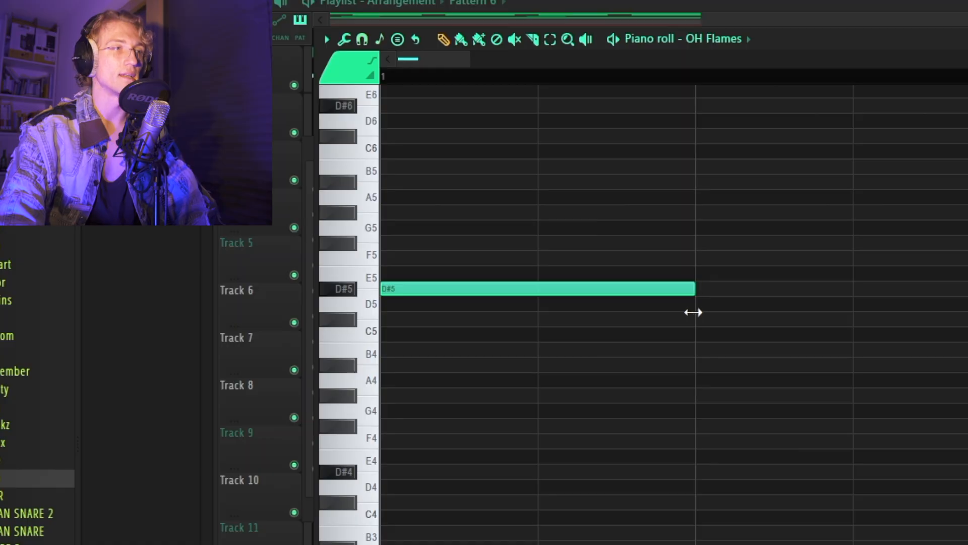
Program short C#5 open-hat notes in the OH Flames piano roll, one in bar 1 and two adjacent in bar 2.
key(space)
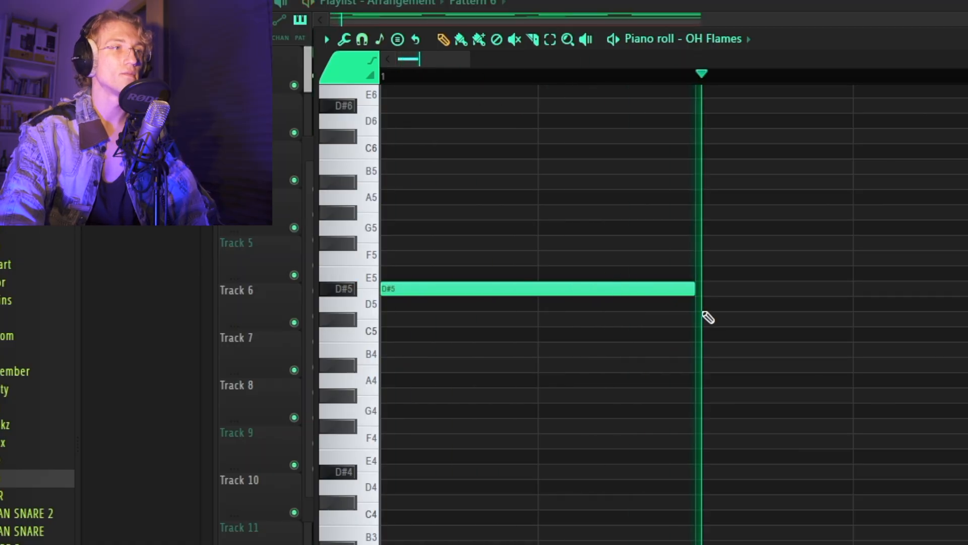
drag(696, 288, 428, 310)
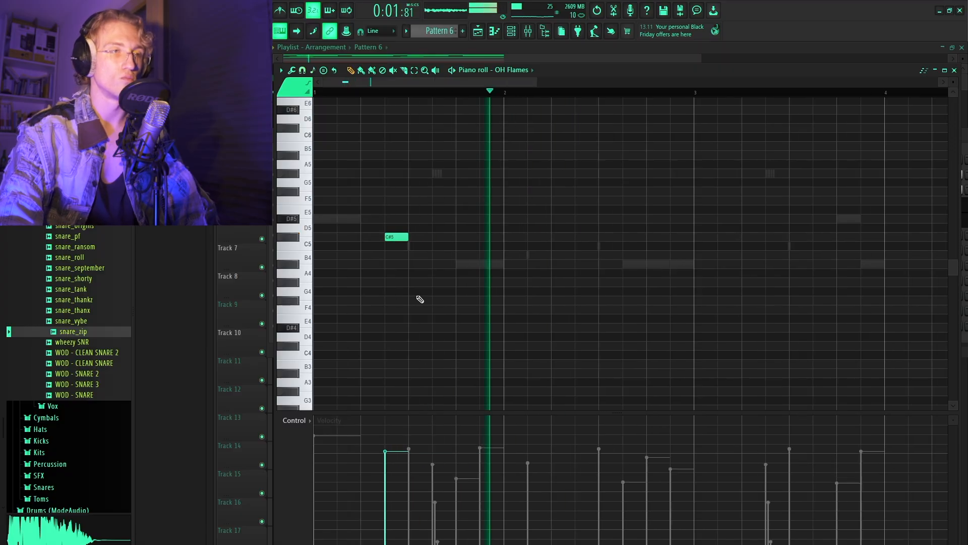
key(space)
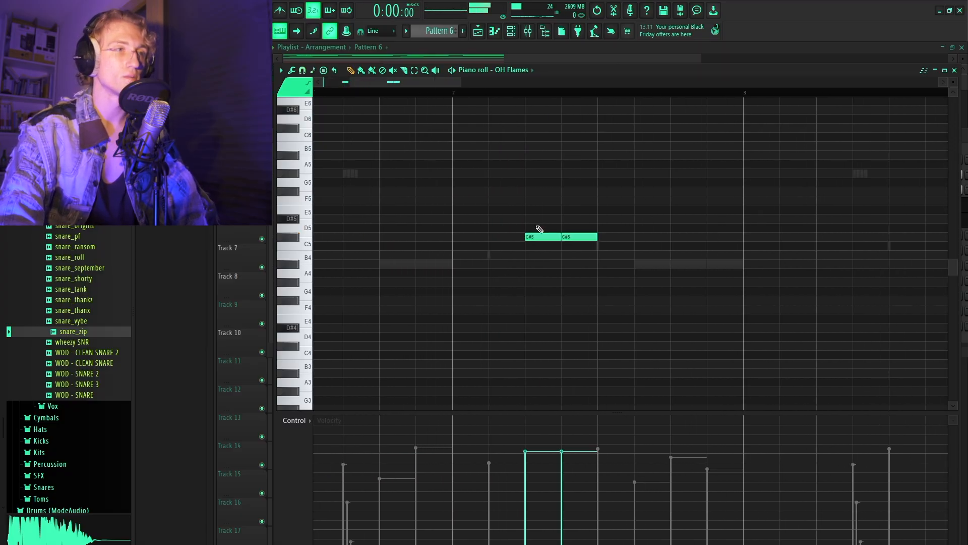
key(space)
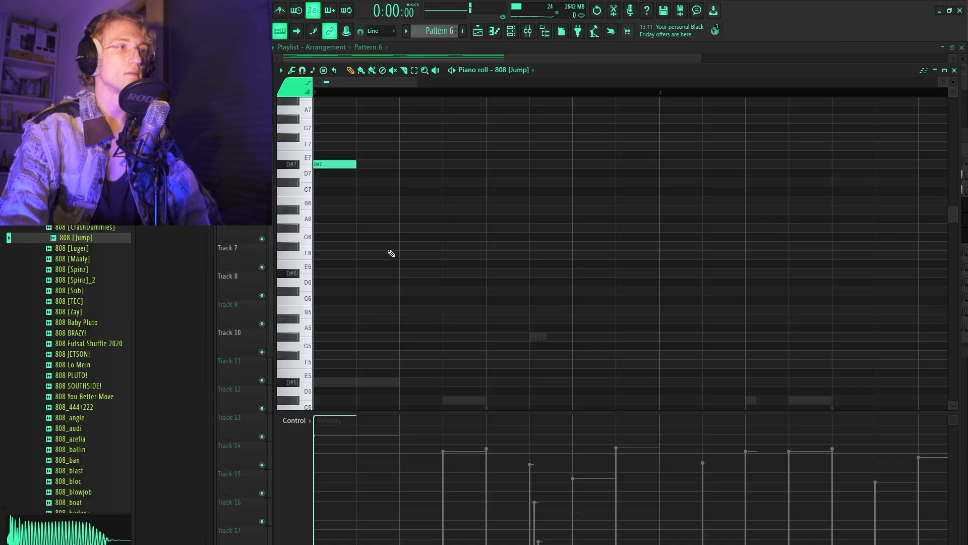
Add D#7 notes in bars 2, 3 and 4 of the 808 [Jump] piano roll while auditioning the beat.
key(space)
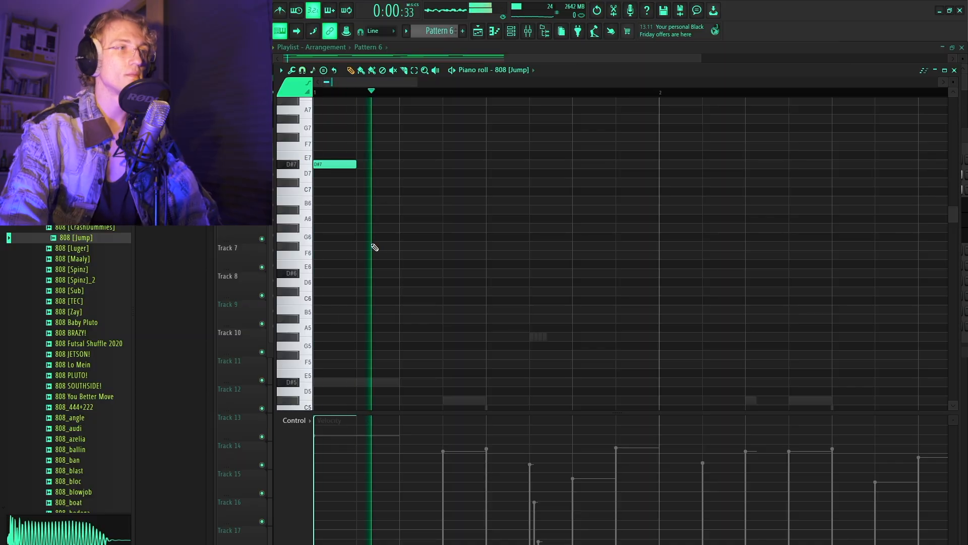
scroll(371, 244, down, 2)
key(space)
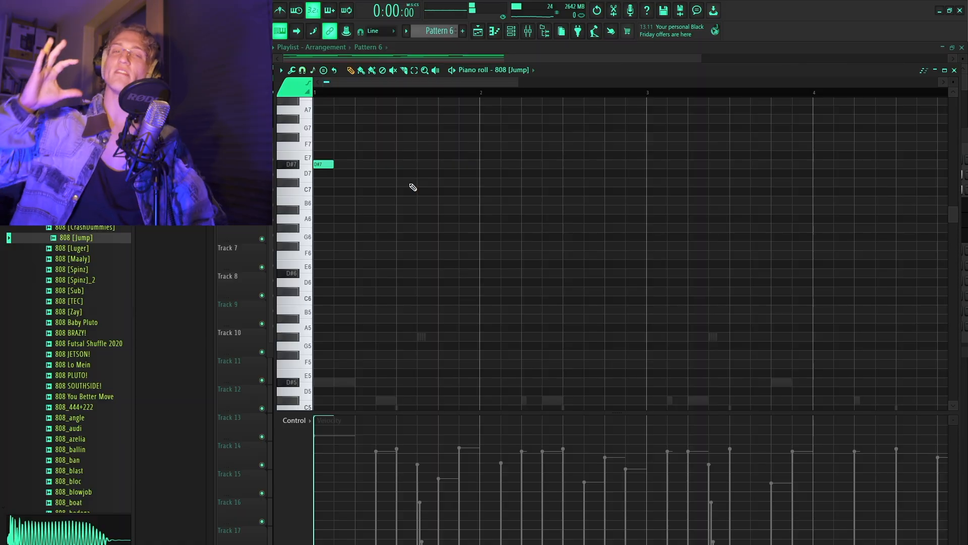
scroll(415, 177, up, 1)
key(space)
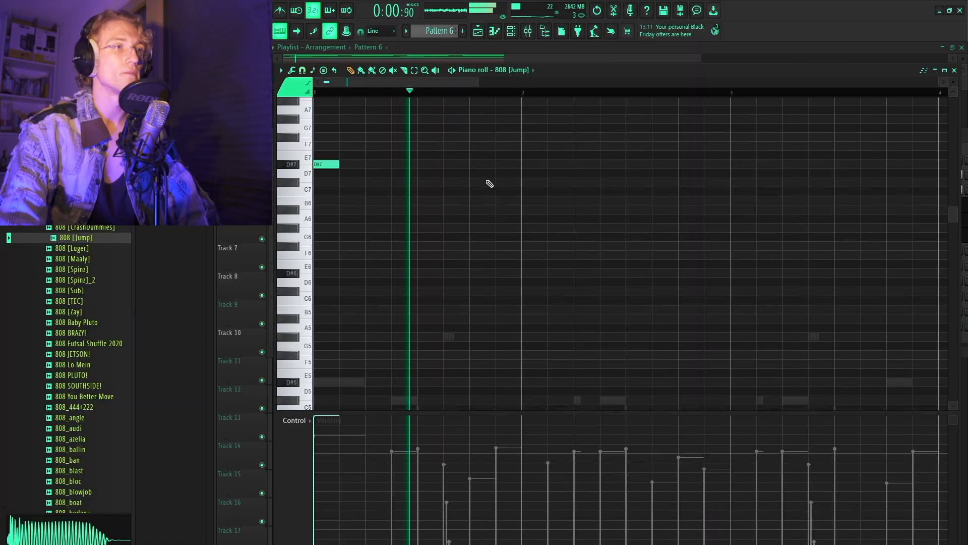
click(650, 164)
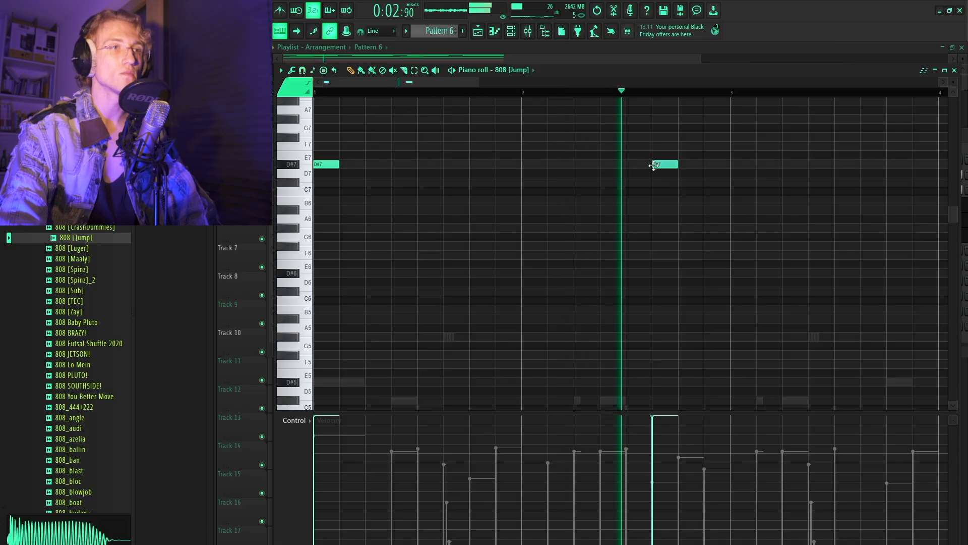
scroll(485, 284, down, 2)
scroll(558, 222, down, 3)
Duplicate the four-bar 808 [Jump] pattern into bars 5 to 8 and transpose the copy down to B6.
key(ctrl+a)
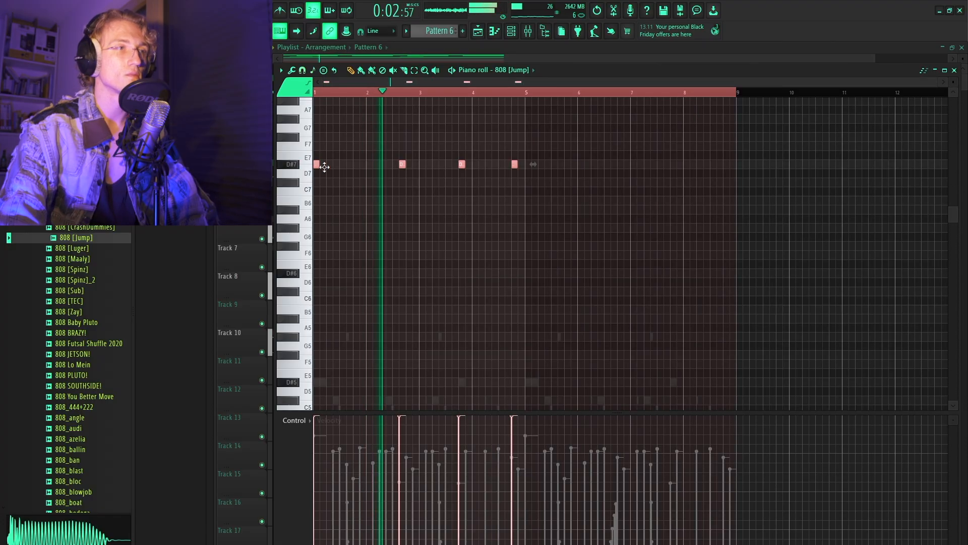
key(ctrl+b)
key(Down)
key(Down)
drag(525, 213, 525, 200)
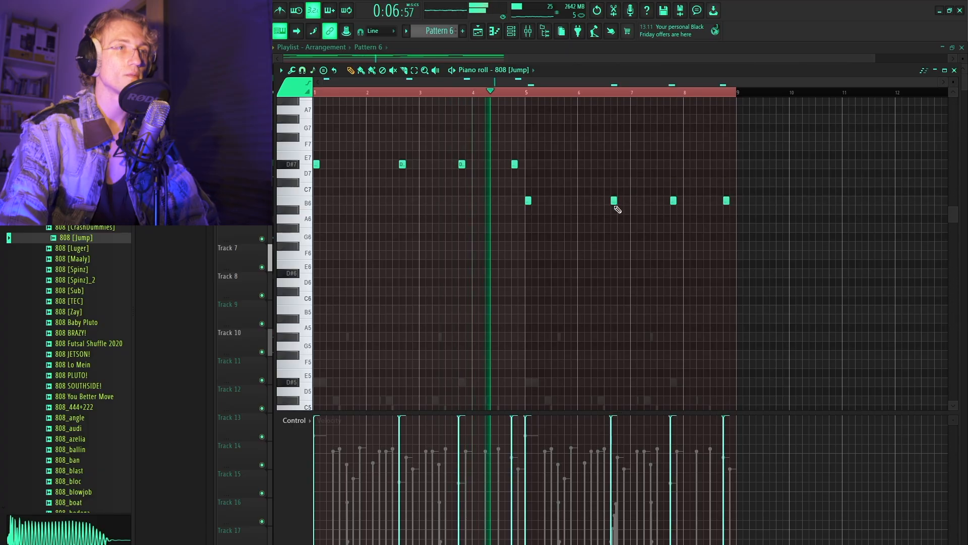
Lower the 808 notes in bars 7 and 8 to A#6 and clear the selection.
drag(672, 201, 673, 210)
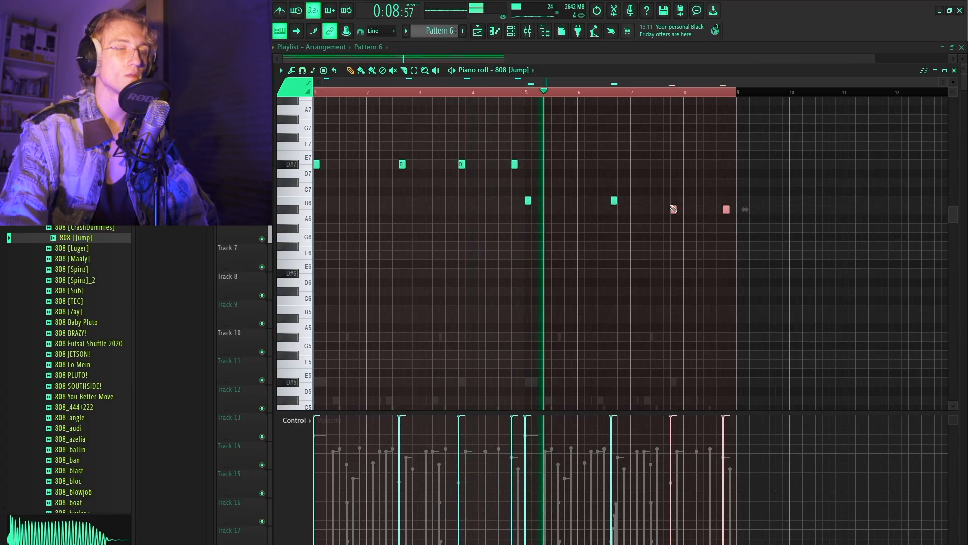
ctrl+click(503, 272)
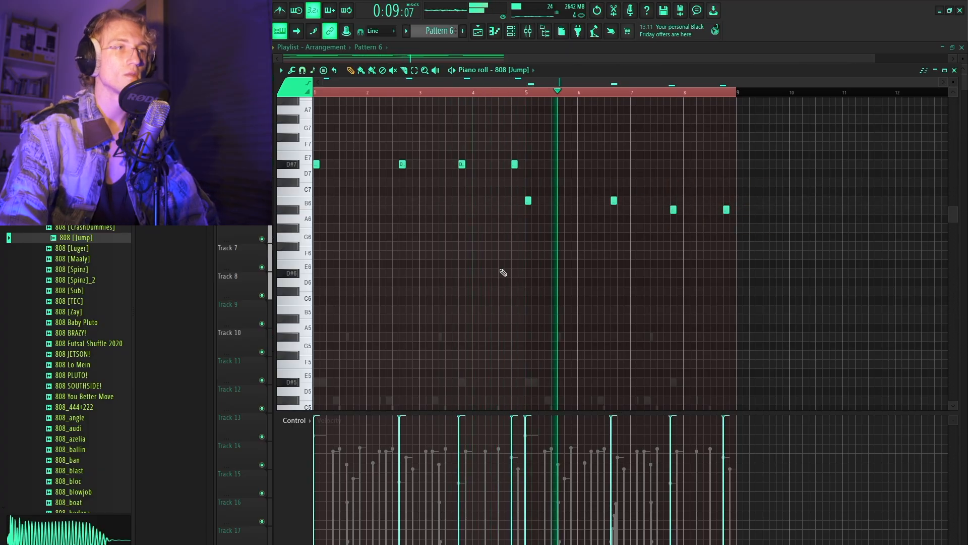
ctrl+click(474, 245)
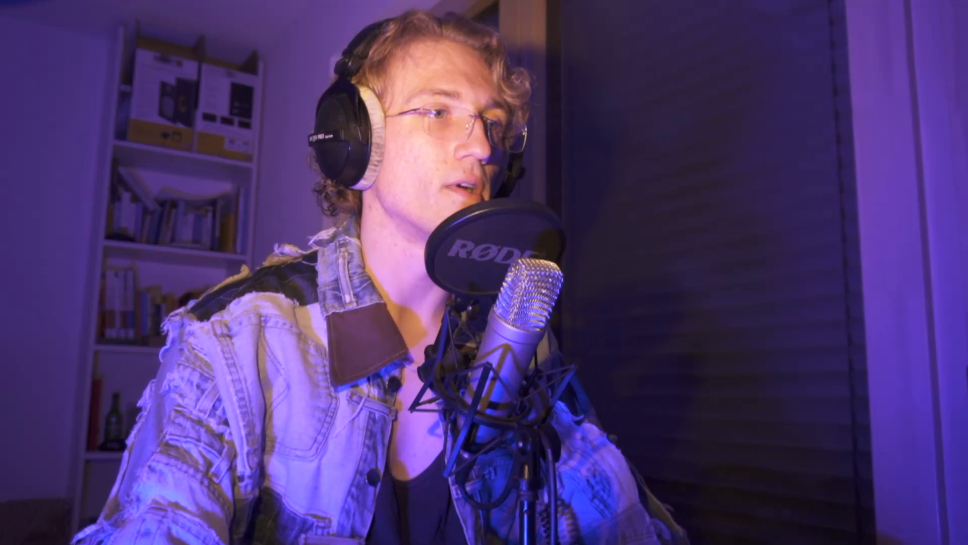
Place C#5 kick notes in the kick_argo_2 piano roll at the start and near the end of bar 1 and at the end of bar 2.
click(315, 309)
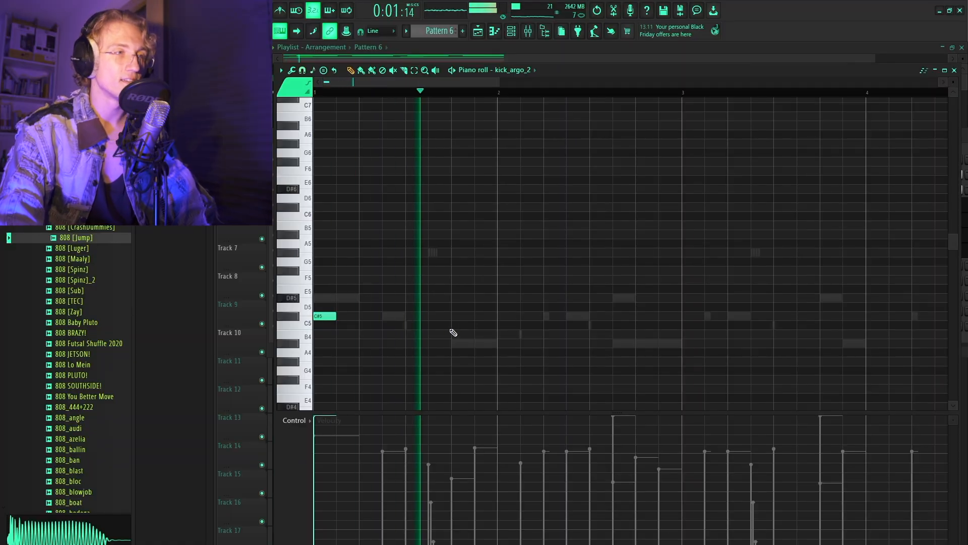
click(435, 316)
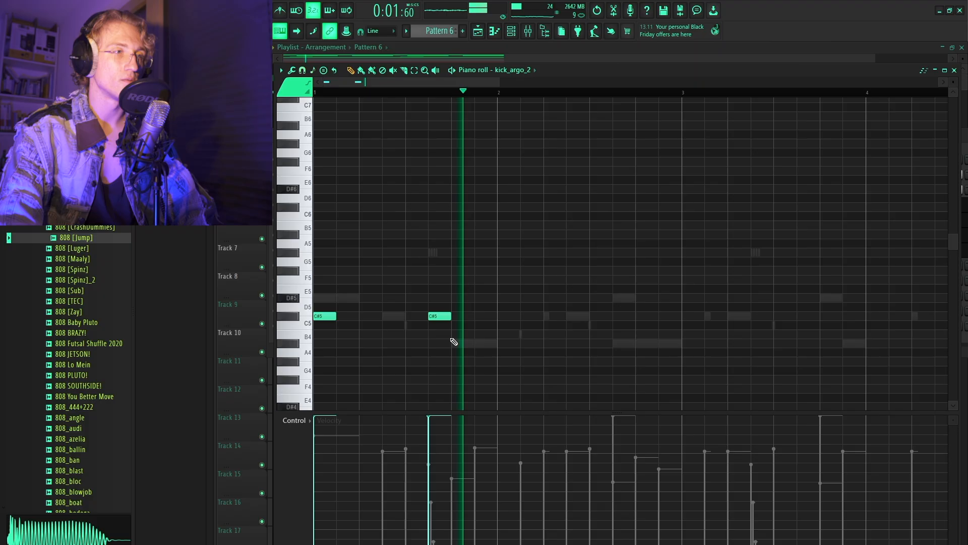
key(ctrl+z)
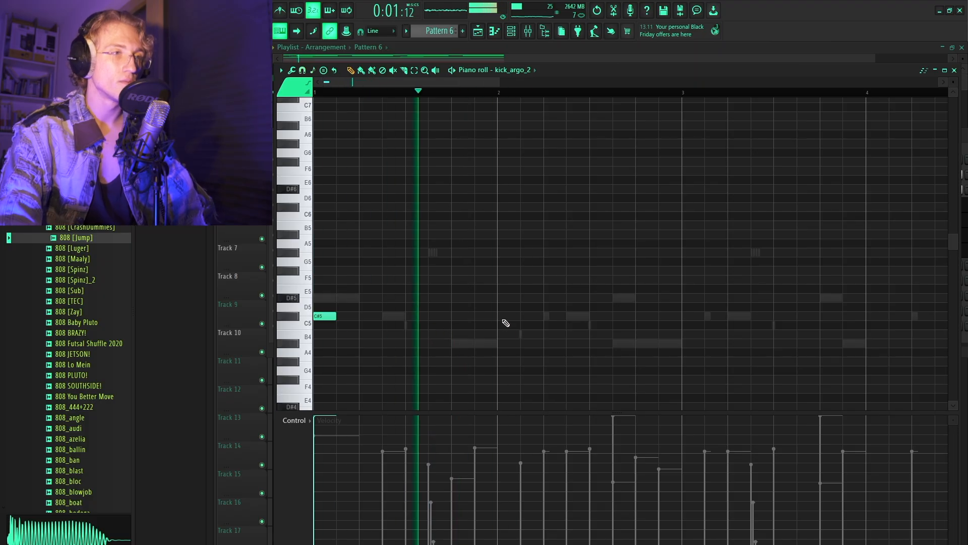
click(479, 317)
scroll(421, 350, down, 1)
scroll(421, 350, down, 1)
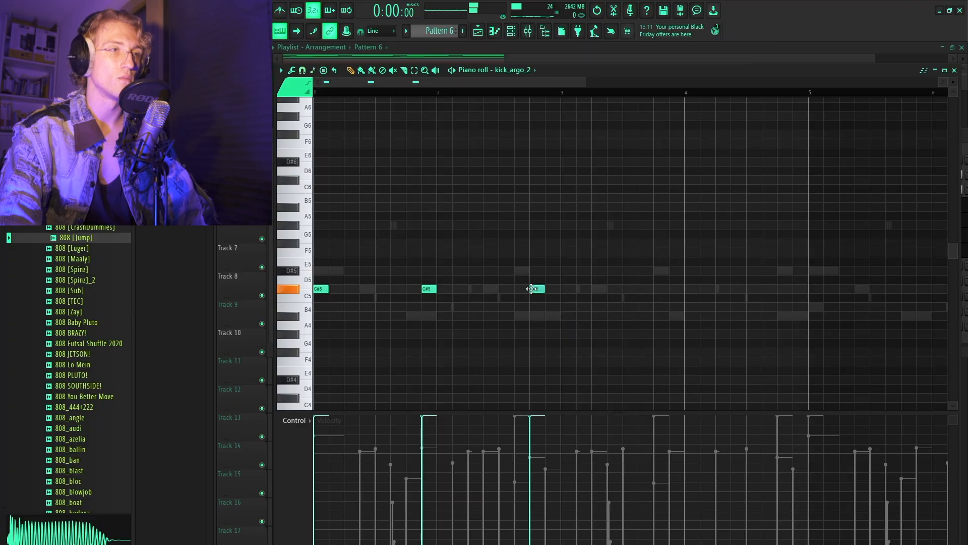
scroll(501, 362, down, 1)
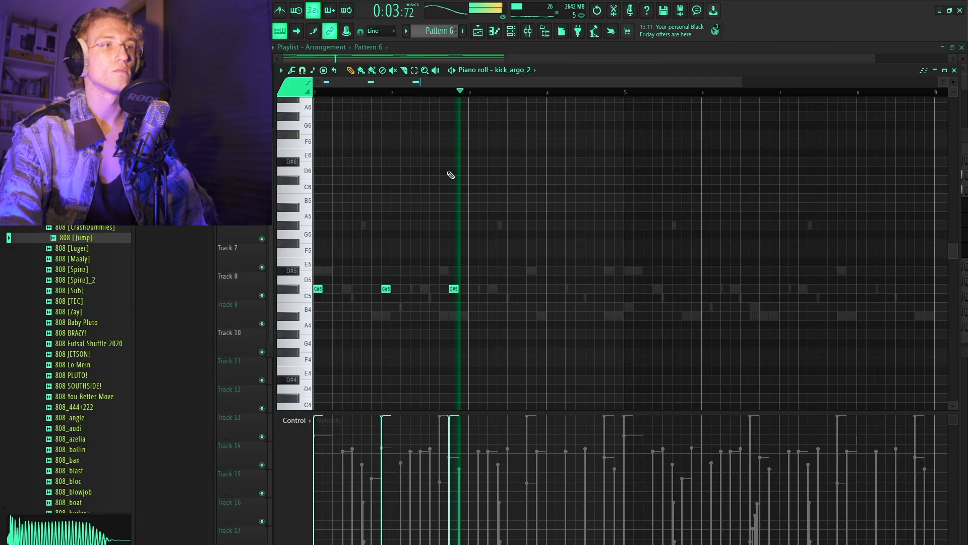
key(space)
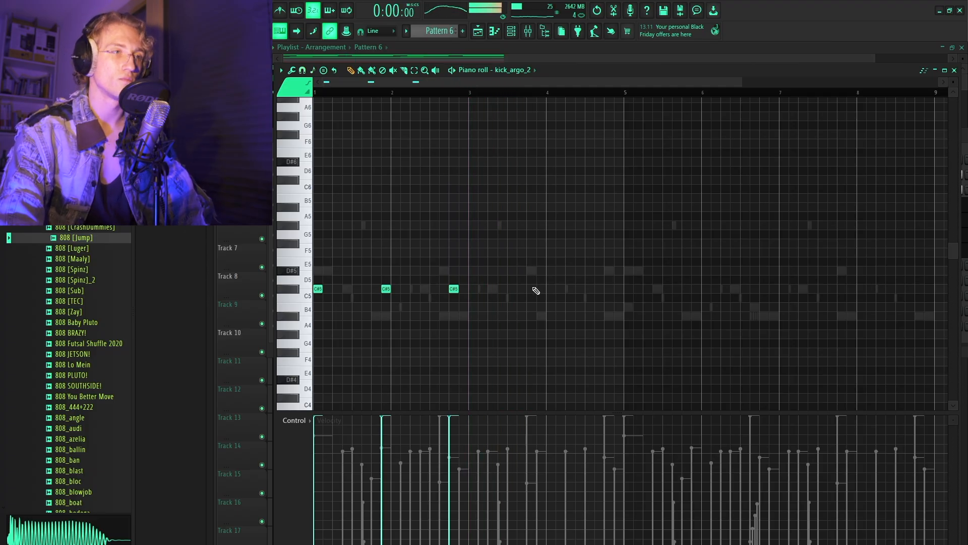
key(space)
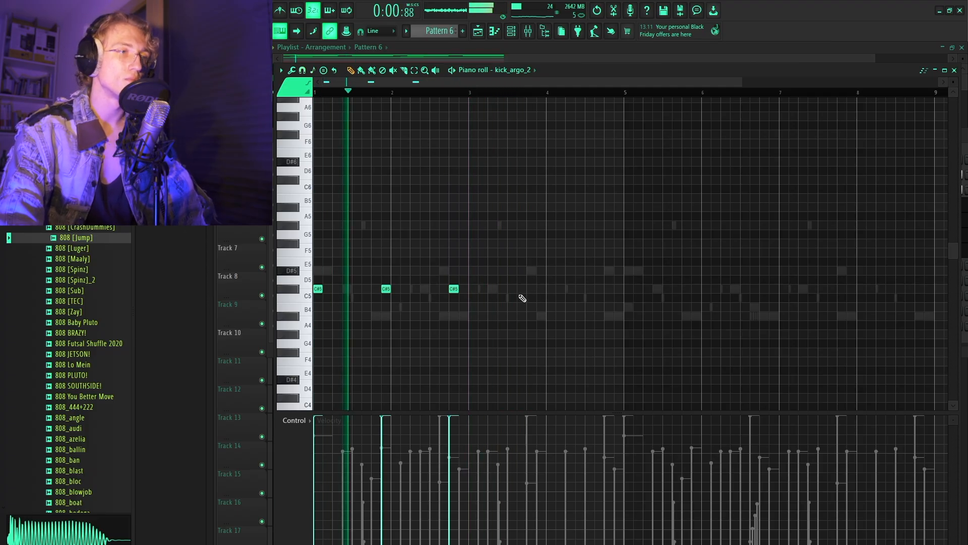
drag(454, 289, 461, 290)
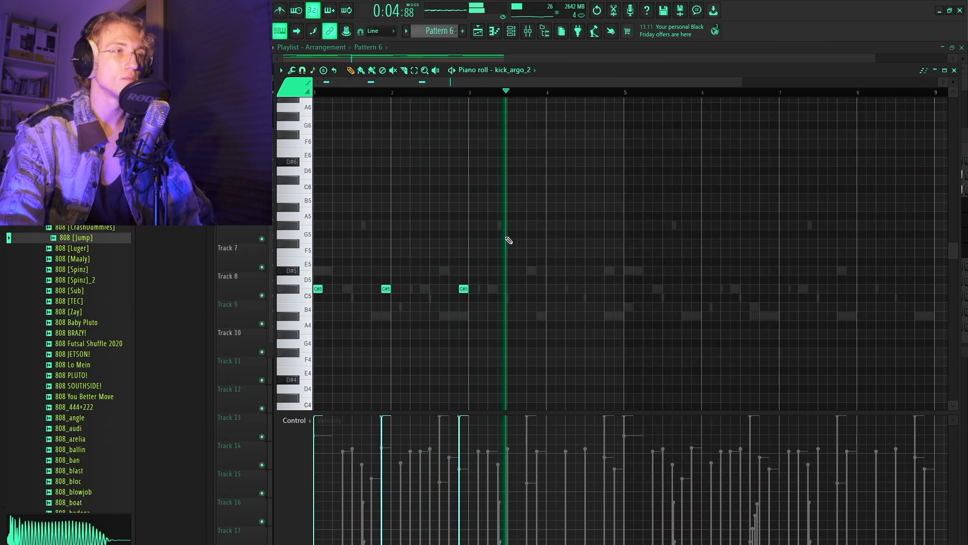
Add C#5 kick notes at the ends of bars 3 and 4, and duplicate the four-bar kick pattern into bars 5 to 8.
key(ctrl+a)
key(ctrl+b)
right_click(473, 289)
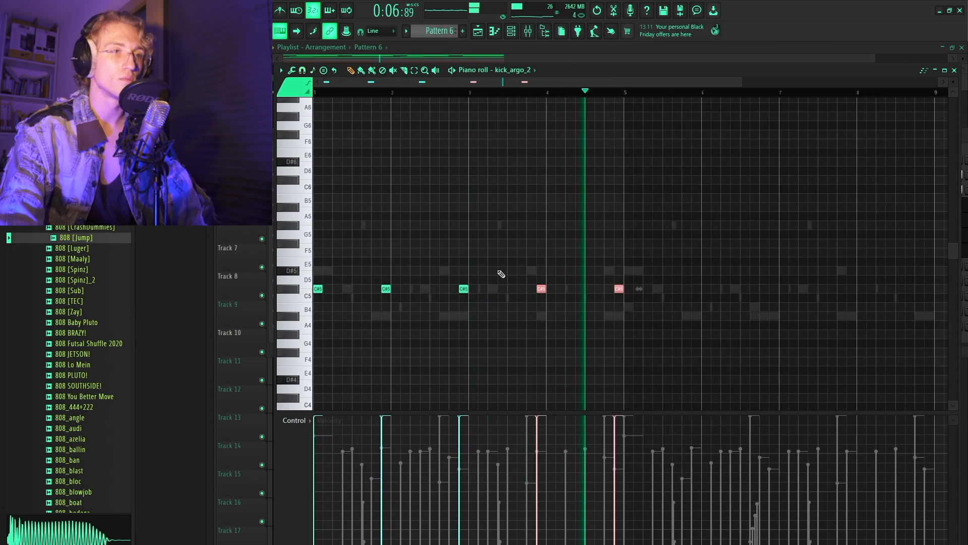
click(529, 258)
key(ctrl+b)
click(583, 283)
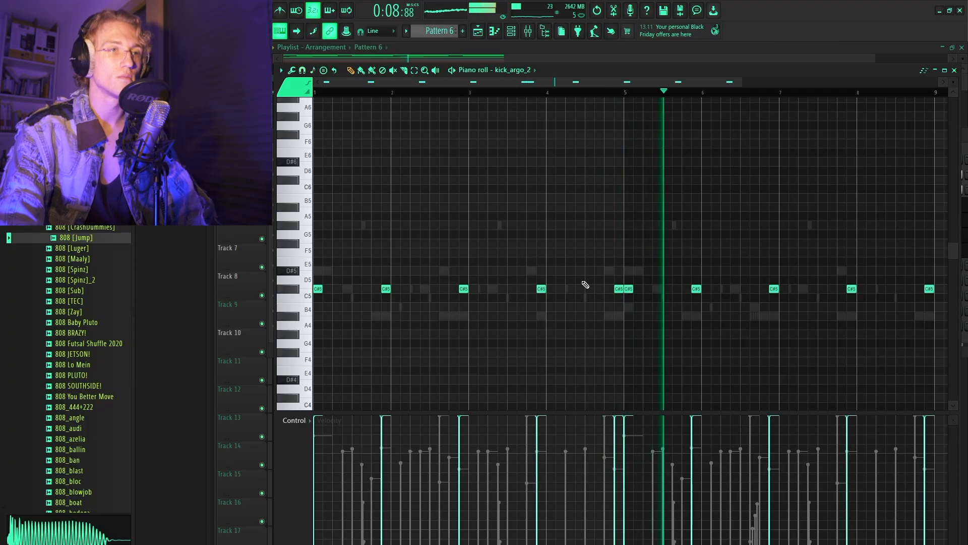
Move the drum and 808 clips to bar 9 and duplicate them at bar 17, leaving kick and snare out of bars 9 to 16.
scroll(531, 220, down, 2)
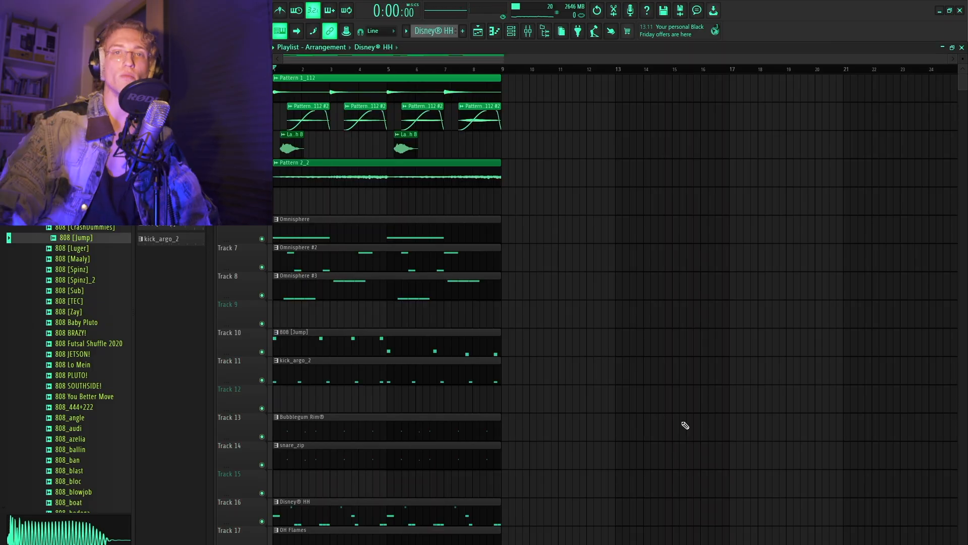
click(540, 32)
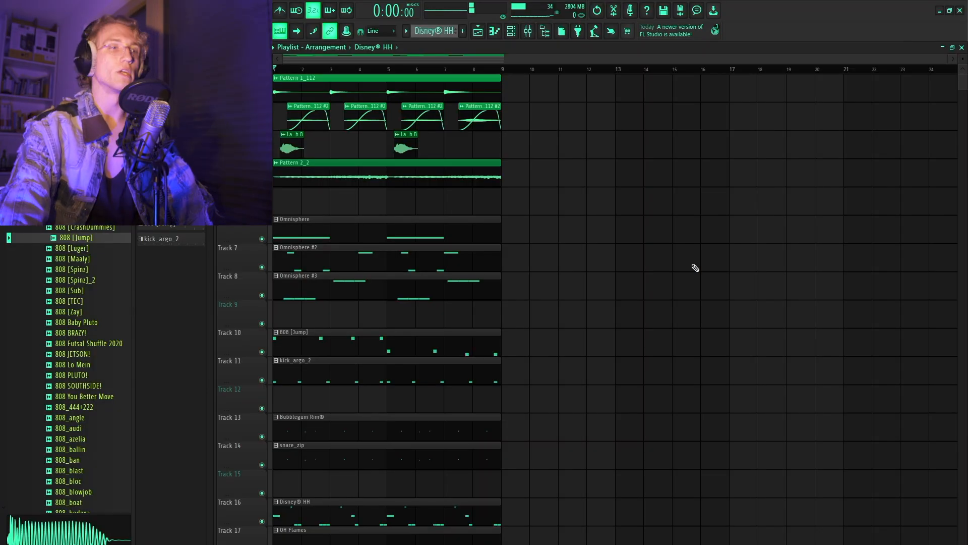
scroll(695, 268, down, 3)
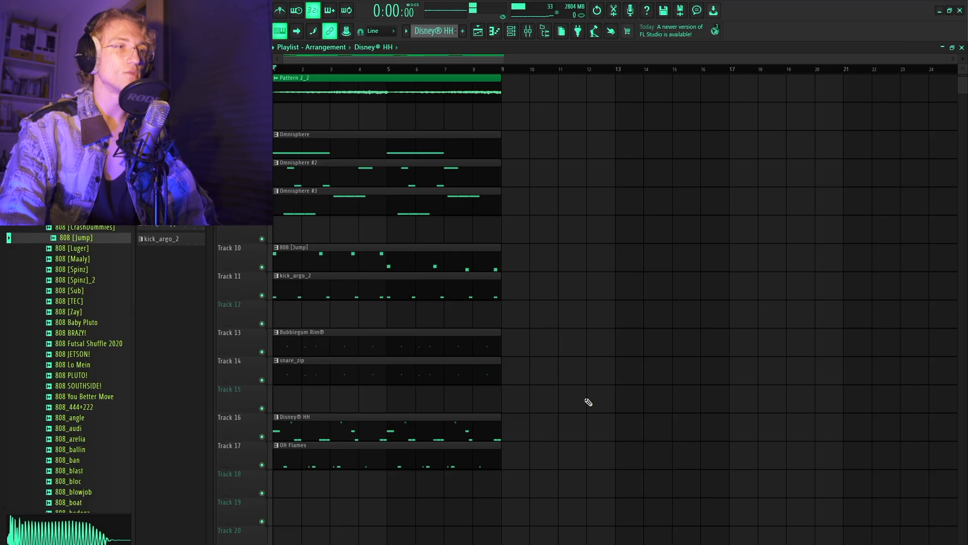
drag(558, 497, 340, 244)
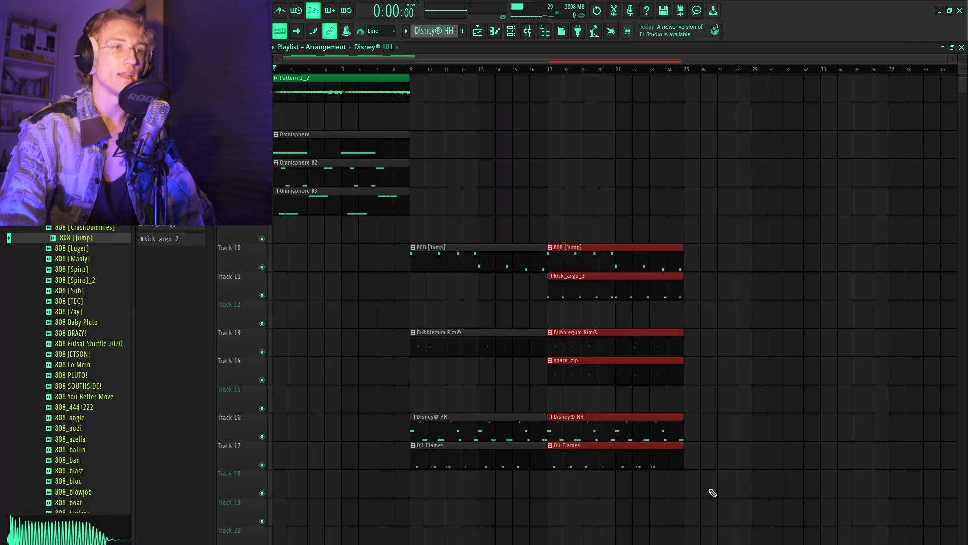
Duplicate the bars 9 to 24 drum section at bar 25 and thin its first eight bars, removing the OH Flames clip and shortening the hi-hat.
drag(807, 498, 410, 264)
key(ctrl+b)
scroll(345, 341, up, 2)
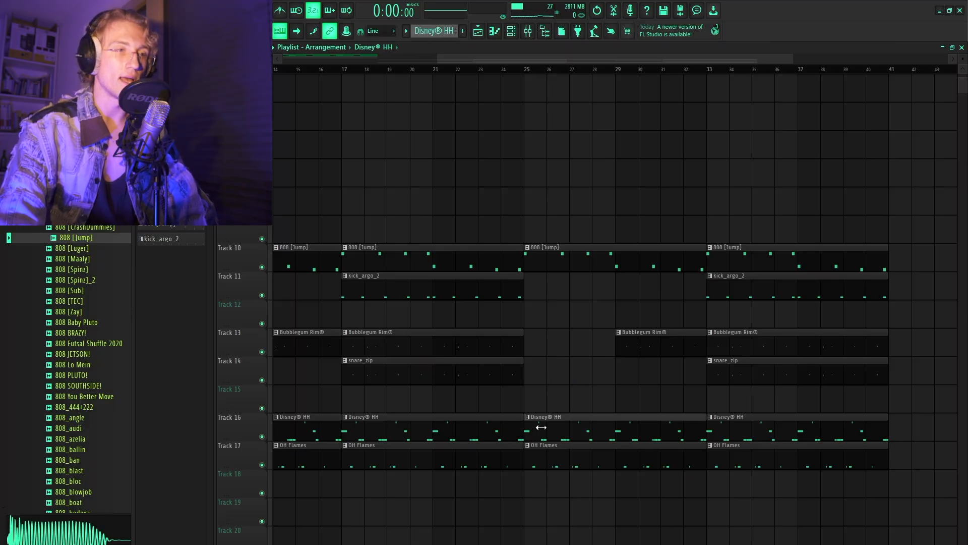
right_click(561, 454)
scroll(508, 501, down, 3)
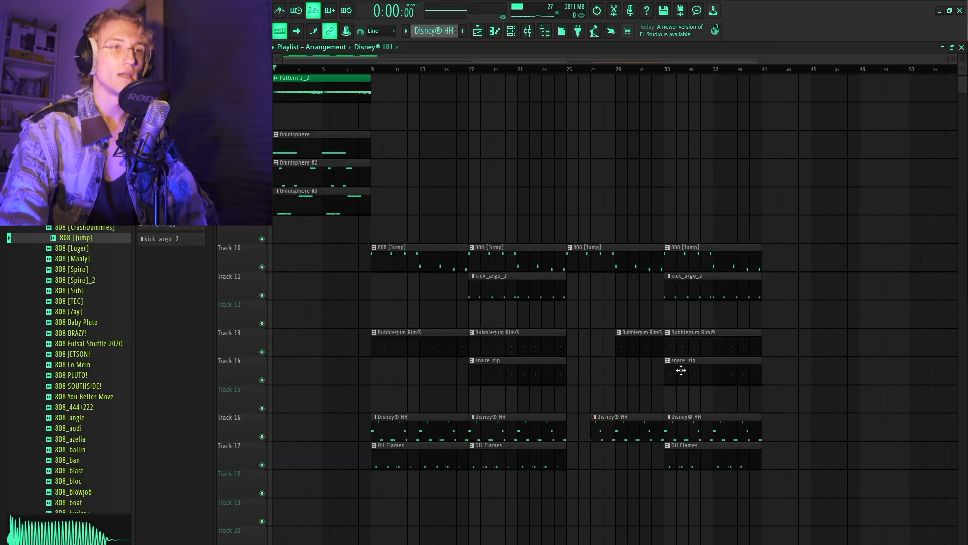
Copy the whole drum arrangement from bars 9 to 40 so the copy starts at bar 49, and clear the selection.
drag(823, 516, 916, 281)
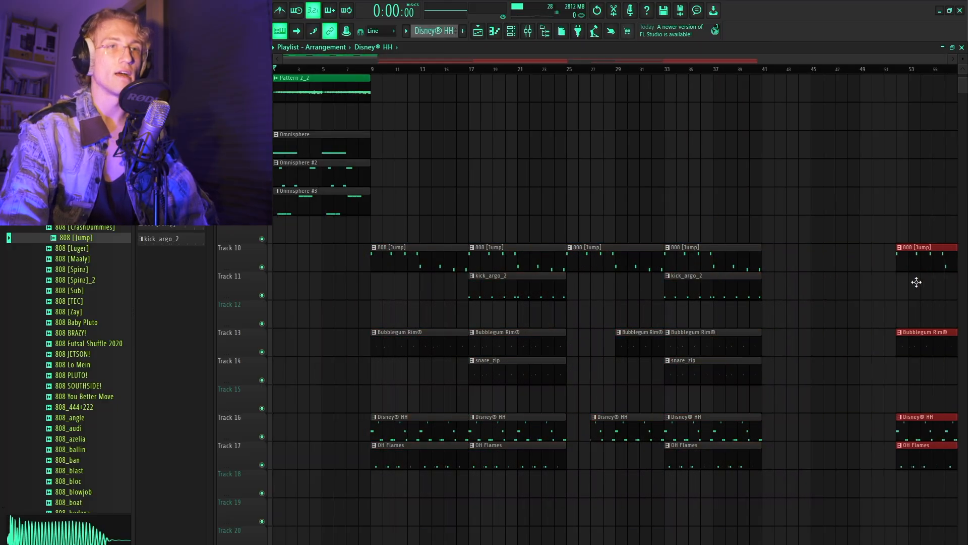
scroll(494, 367, down, 2)
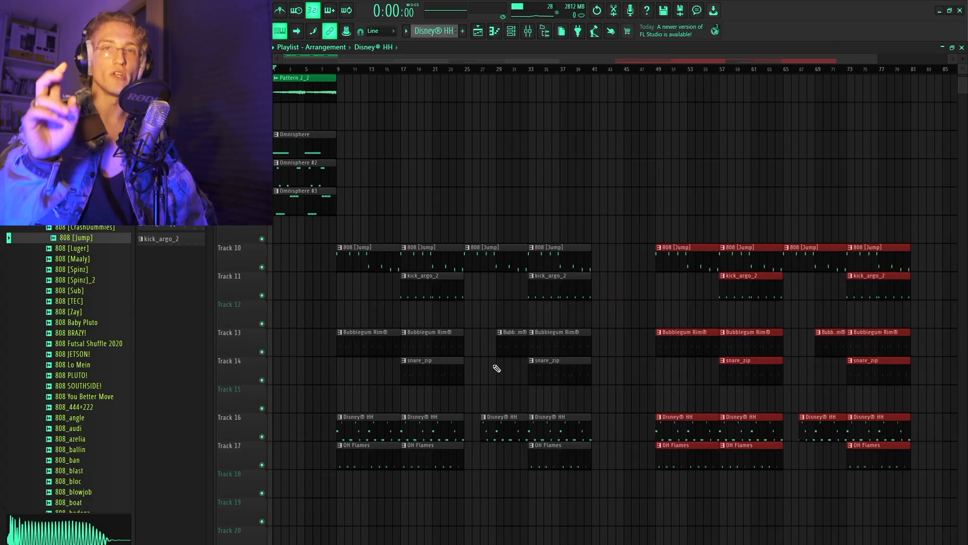
click(595, 308)
scroll(595, 308, down, 1)
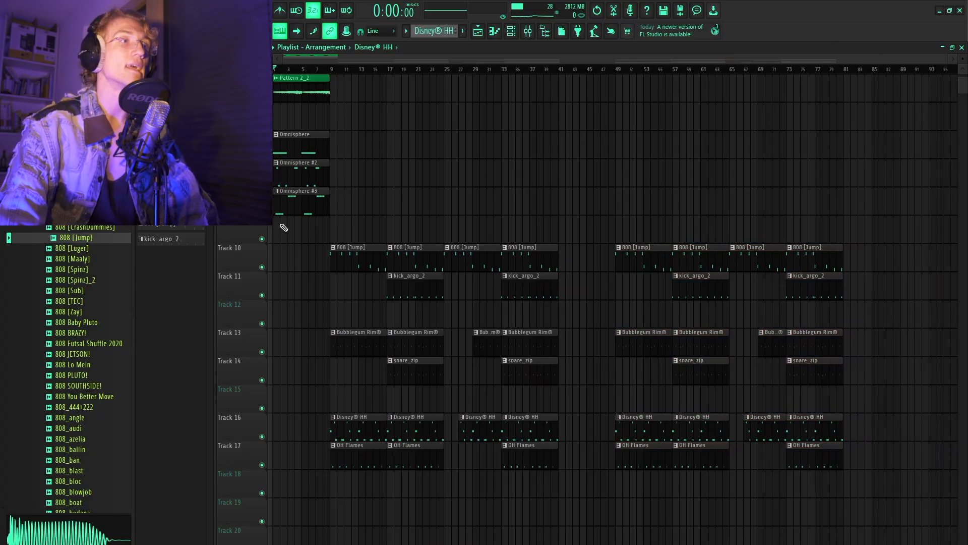
Repeat the Pattern 1_112 chord clip along its track through bar 80.
scroll(288, 226, up, 3)
drag(881, 87, 772, 101)
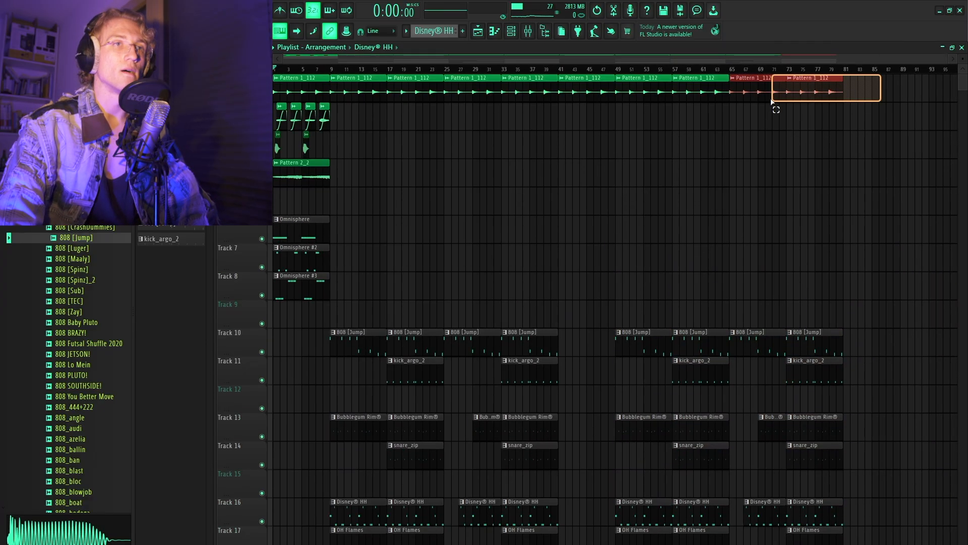
scroll(665, 235, up, 3)
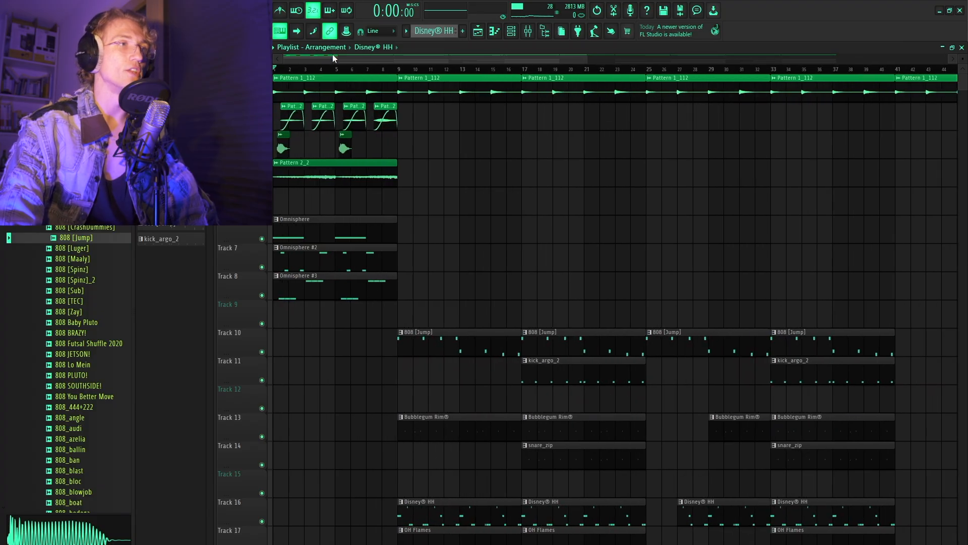
scroll(348, 91, down, 2)
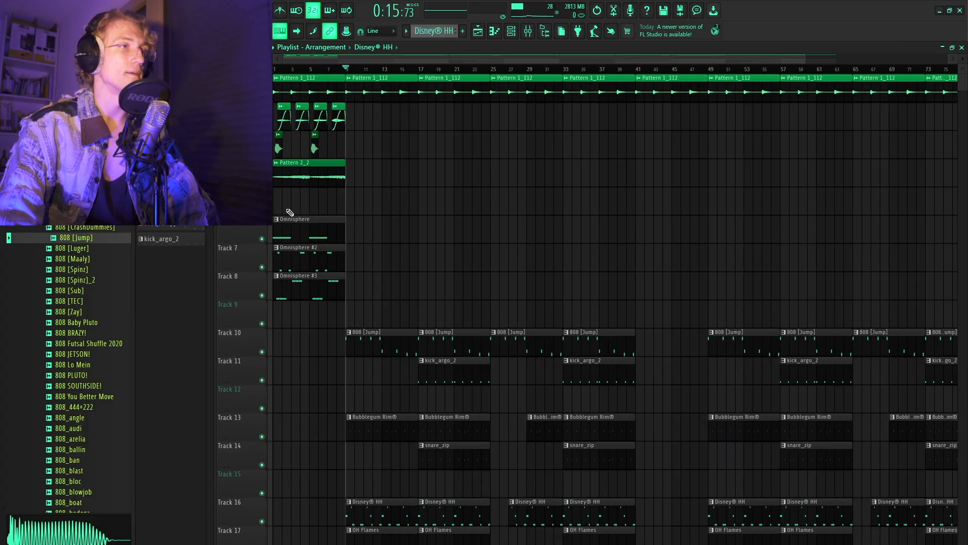
scroll(318, 151, up, 3)
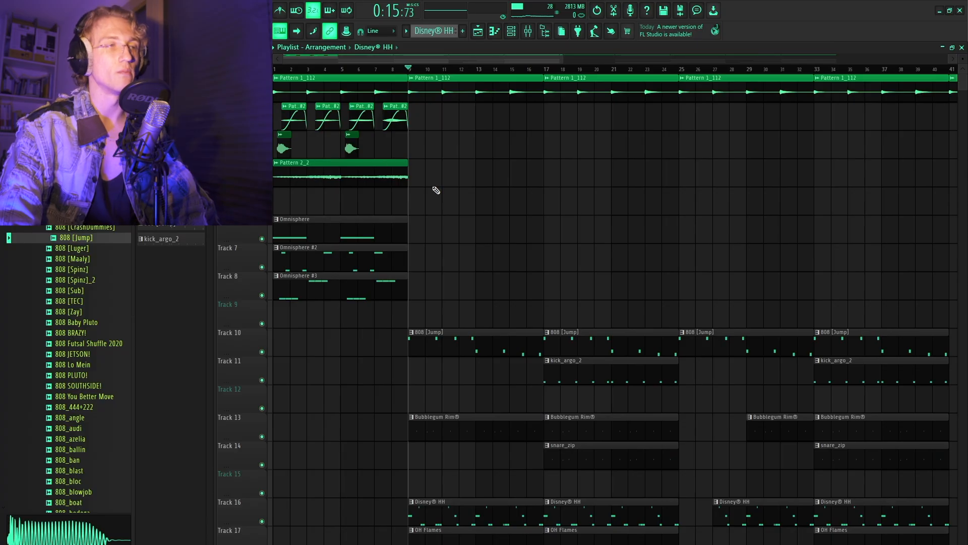
Arrange the Pattern 1_112 #2 clips across bars 9 to 24, vocal chops from bars 17 and 33, and Pattern 2_2 across bars 25 to 40.
key(space)
click(294, 107)
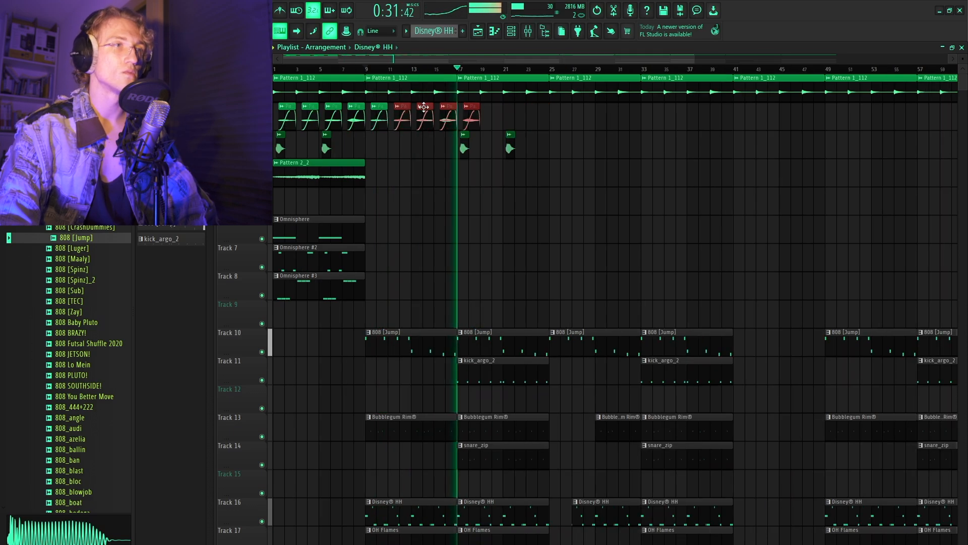
key(ctrl+b)
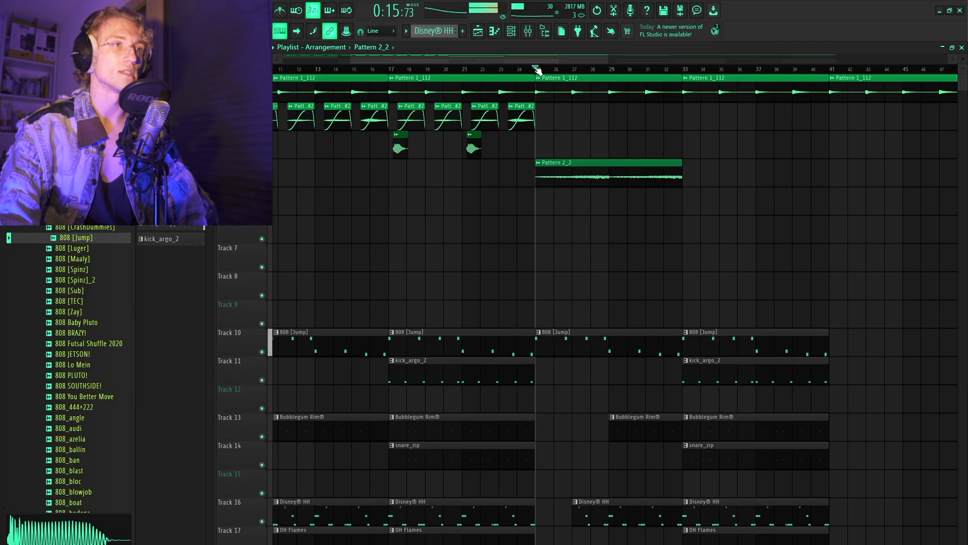
scroll(485, 208, down, 2)
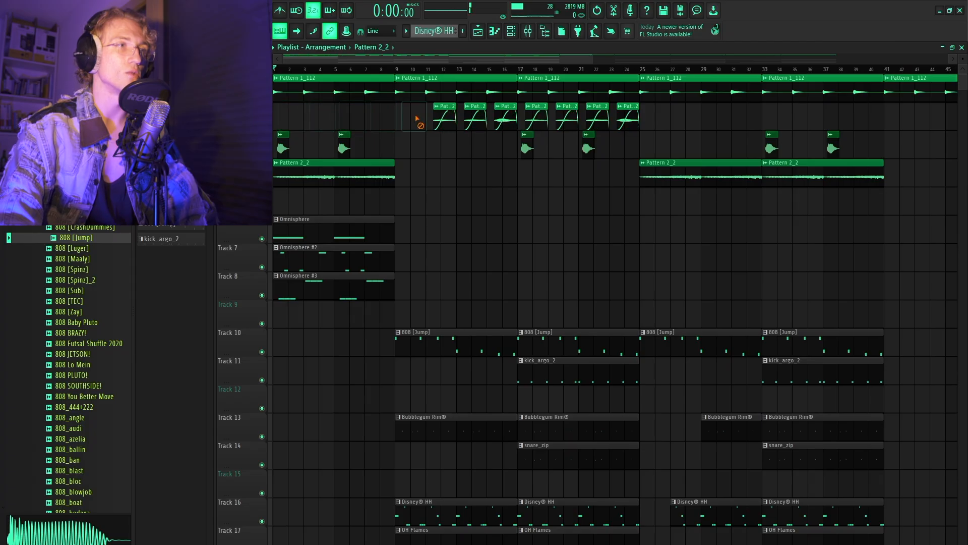
Undo the deletion of the Pattern 1_112 #2 clip in bar 9 and copy four such clips into bars 41 to 48.
key(ctrl+z)
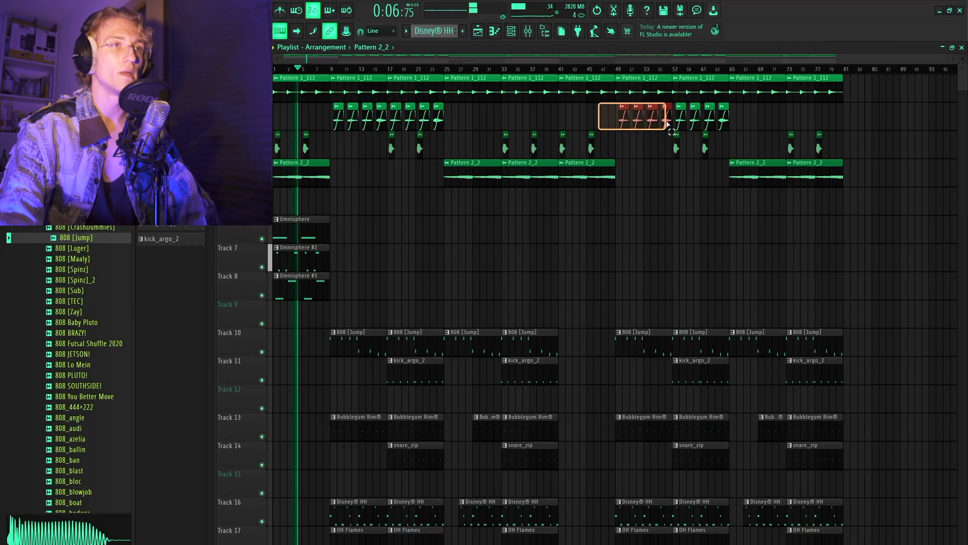
drag(626, 108, 562, 105)
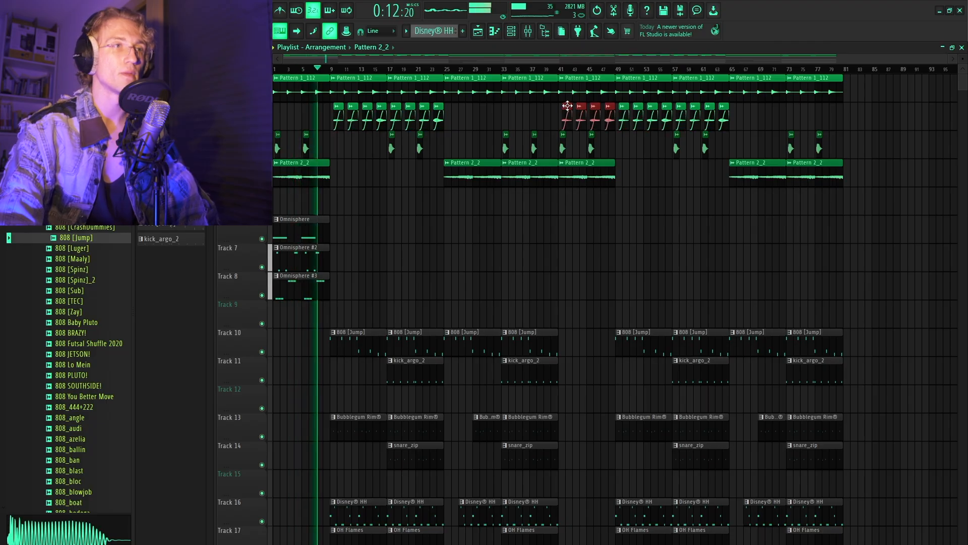
key(space)
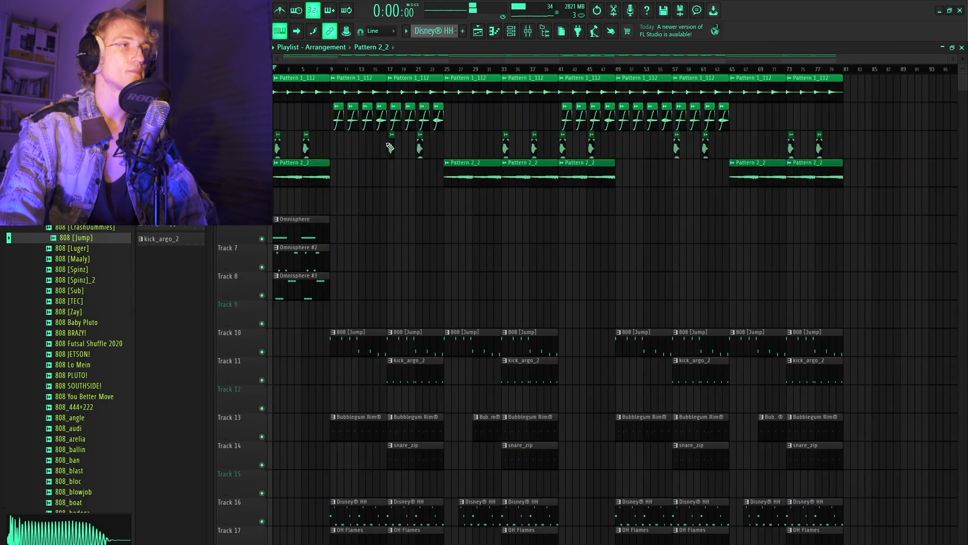
Distribute copies of the Omnisphere, Omnisphere #2 and Omnisphere #3 clips over alternating eight-bar sections up to bar 80.
scroll(327, 57, up, 3)
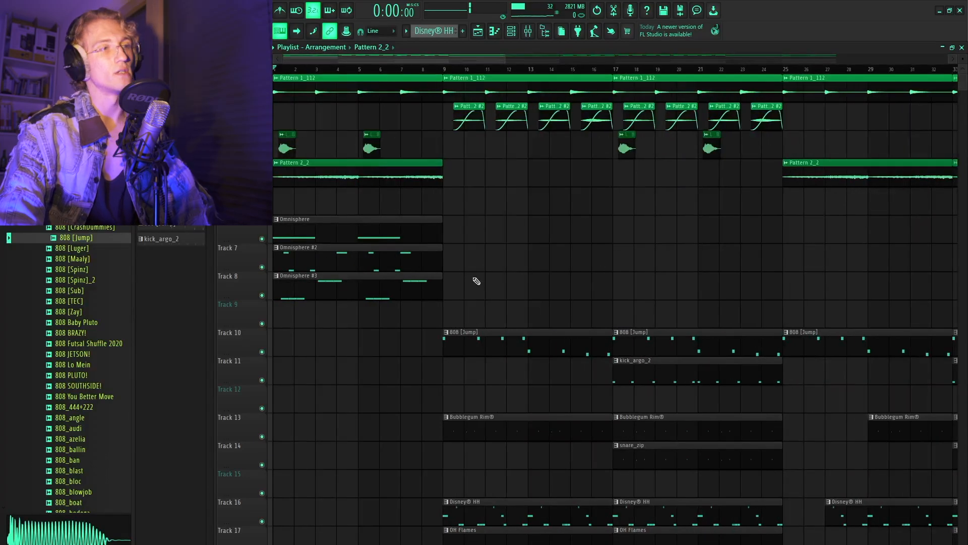
scroll(468, 307, down, 3)
scroll(296, 259, down, 1)
Create a master volume automation clip spanning the arrangement, with a fade-out from bar 73 to the end of bar 80.
key(F9)
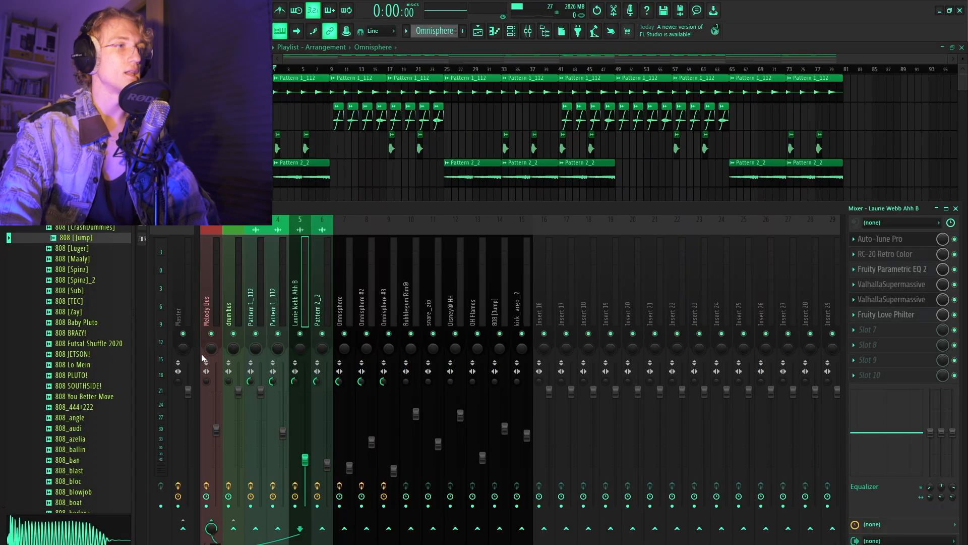
right_click(192, 392)
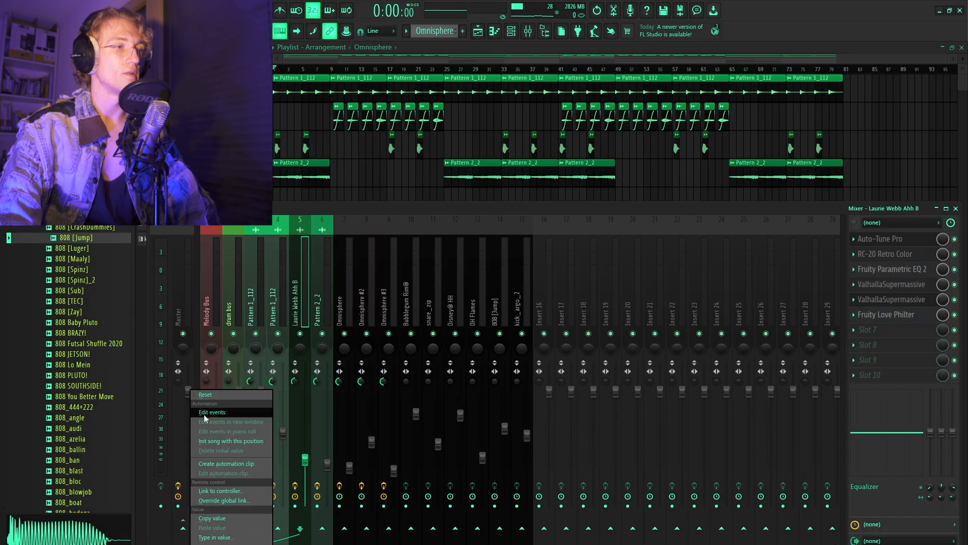
click(212, 464)
key(F9)
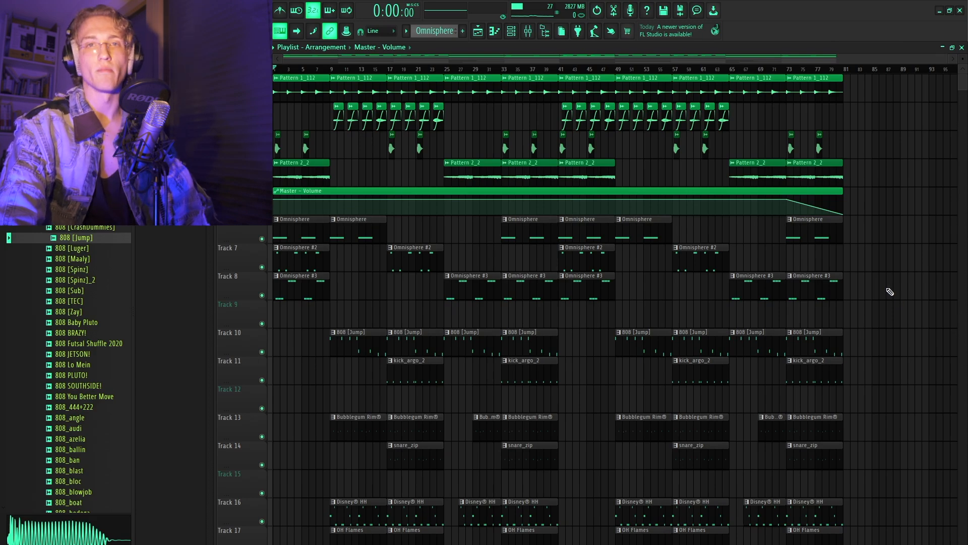
Create an automation clip for the mix level of Fruity Parametric EQ 2 on the Melody Bus.
key(F9)
right_click(944, 239)
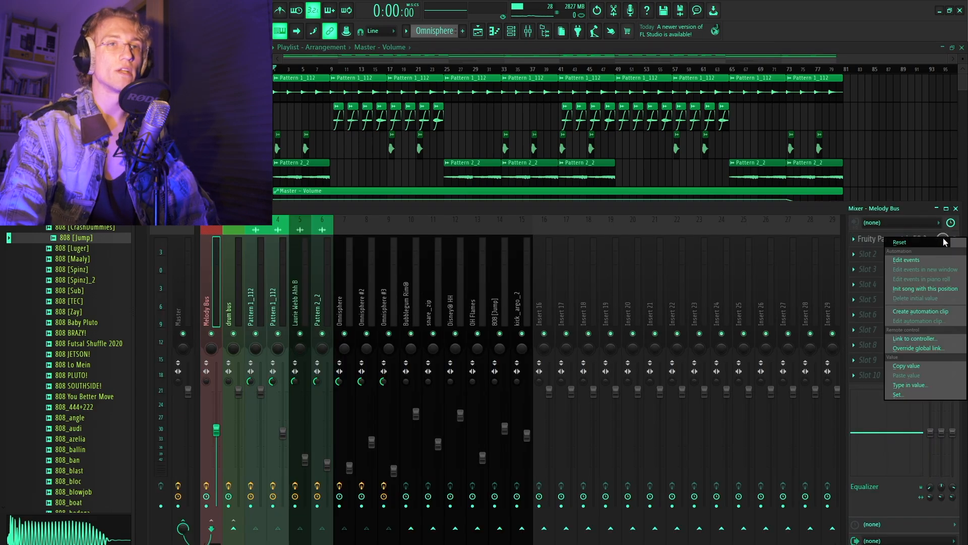
click(912, 313)
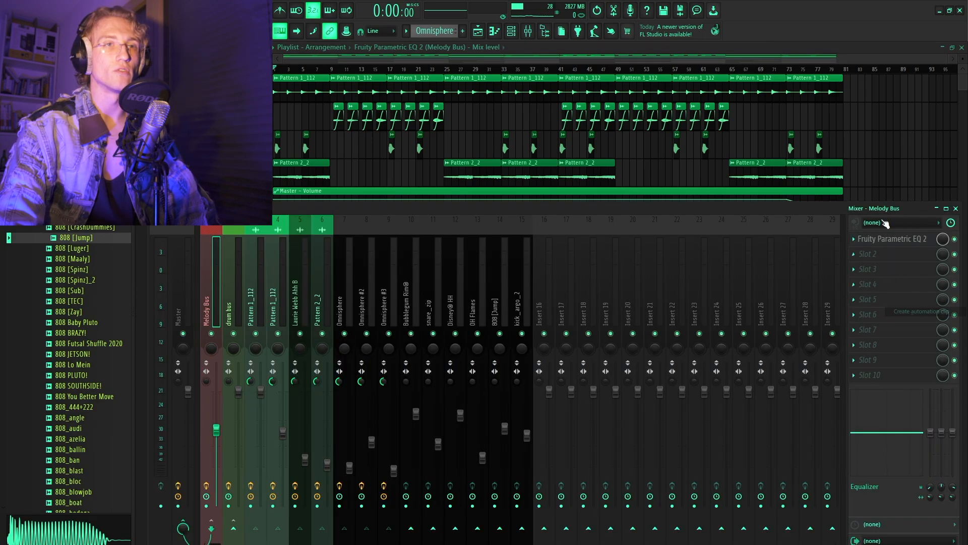